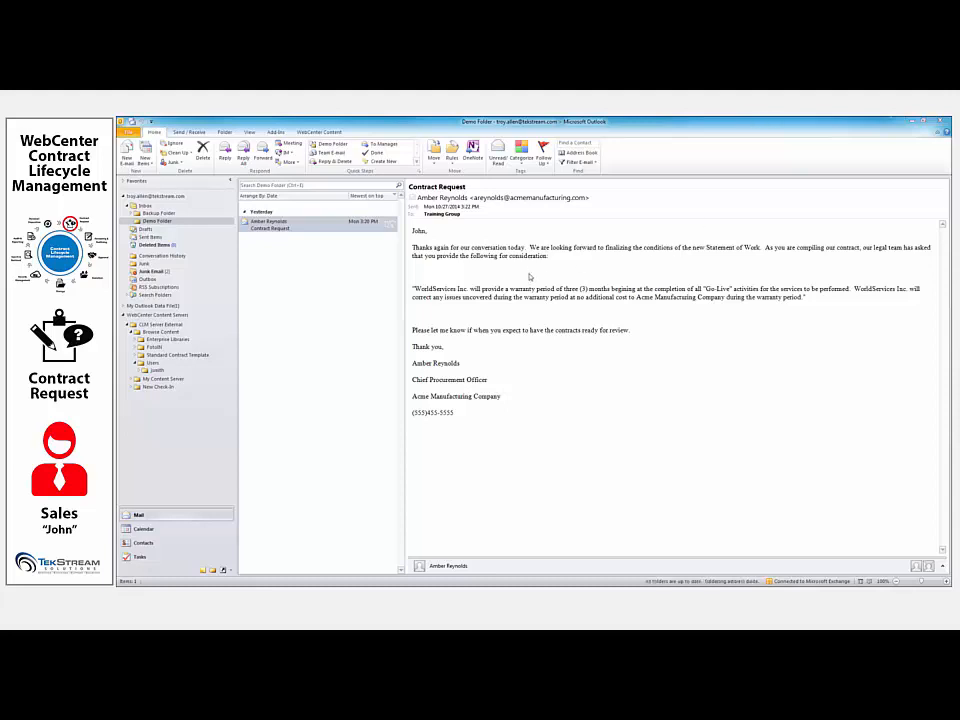
- Highlight the warranty clause, copy the Contract Request e-mail into the sales rep's content server user folder, and close the mail program
drag(412, 288, 823, 306)
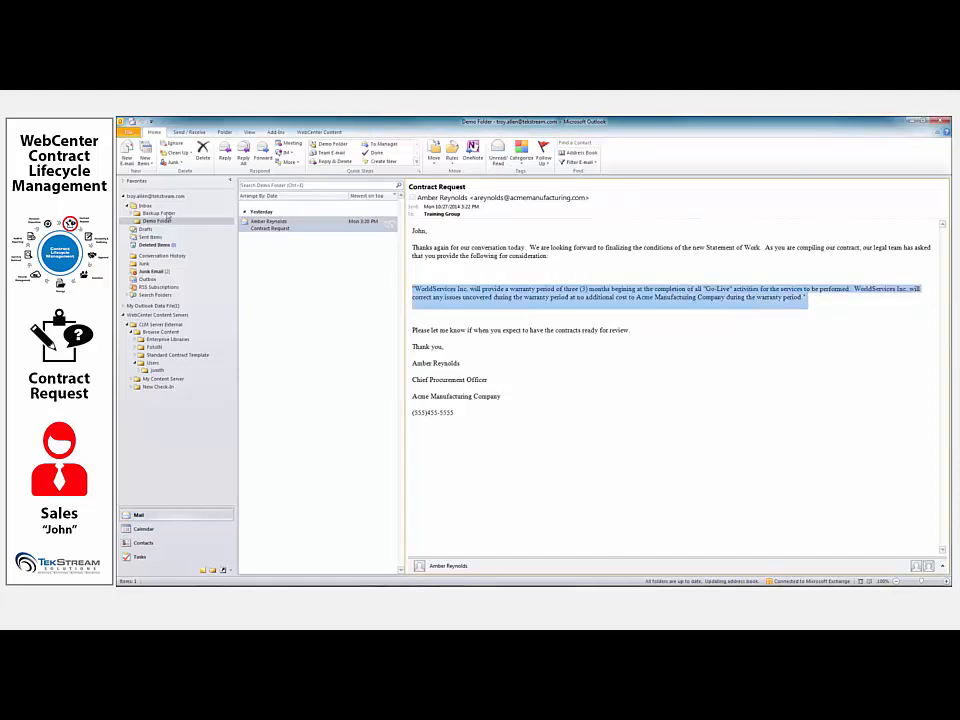
drag(267, 228, 173, 372)
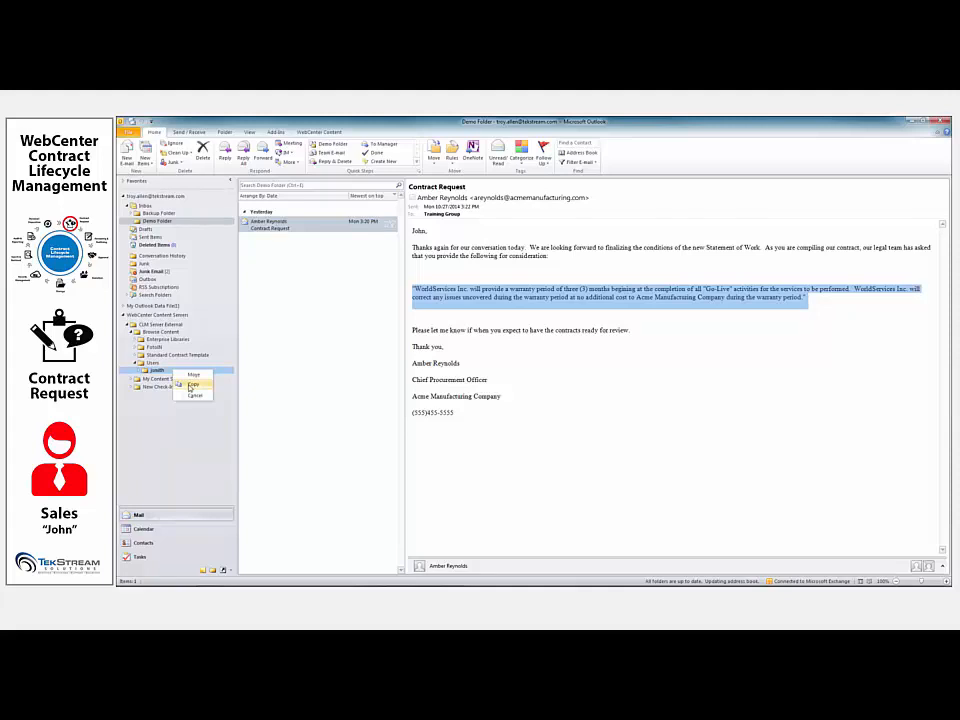
click(193, 385)
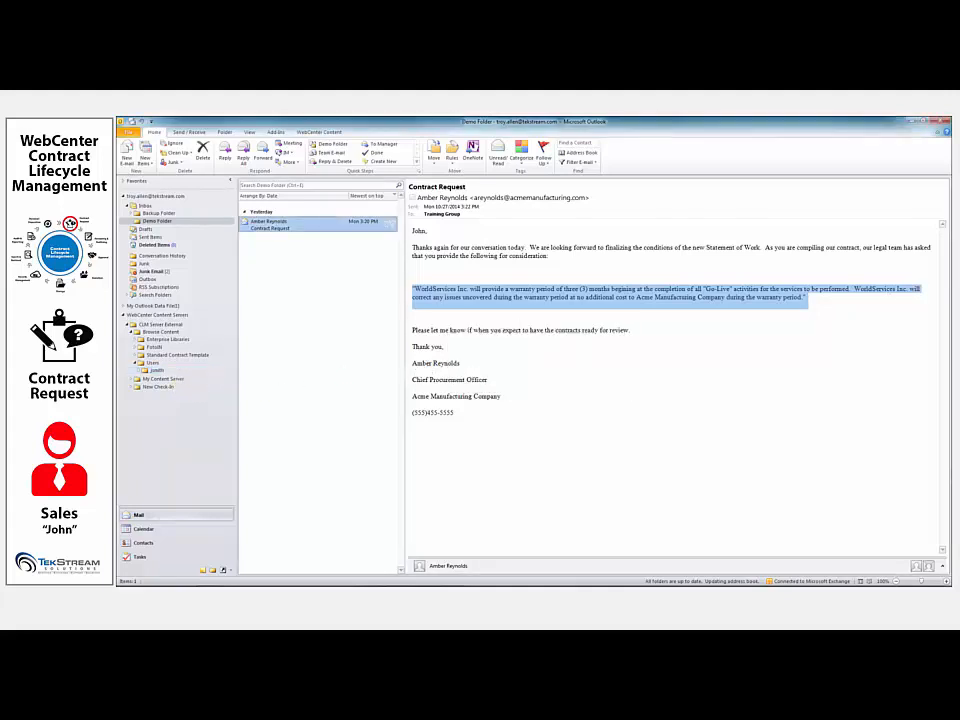
click(944, 121)
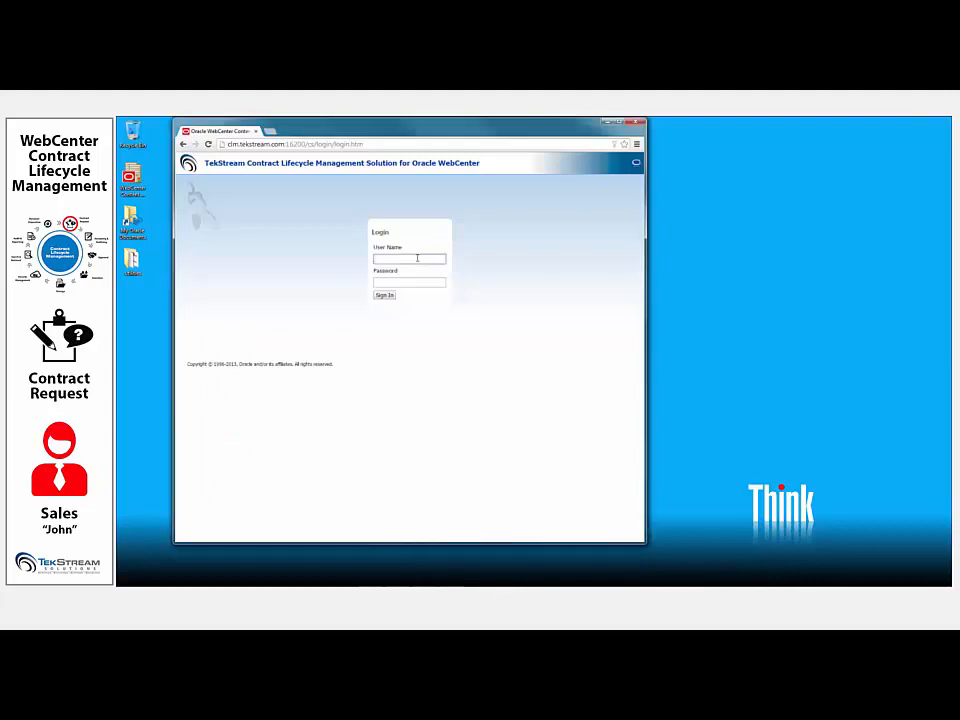
- Sign in to the TekStream Contract Lifecycle Management site with the sales rep's user name and password
click(417, 258)
text(jsmith)
key(Tab)
text(•)
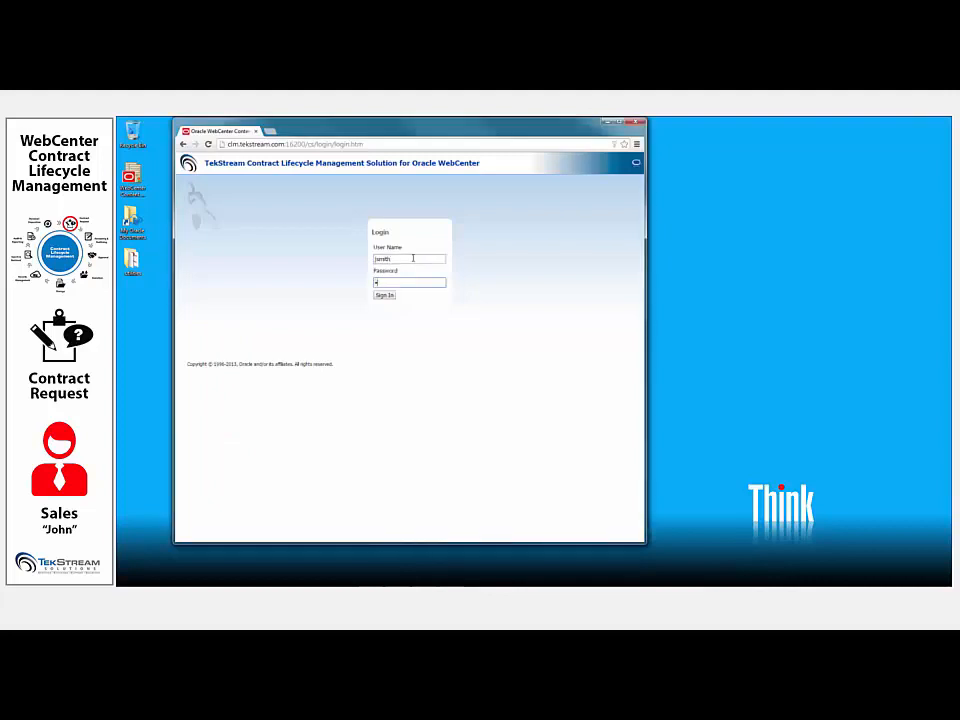
text(•••)
key(Return)
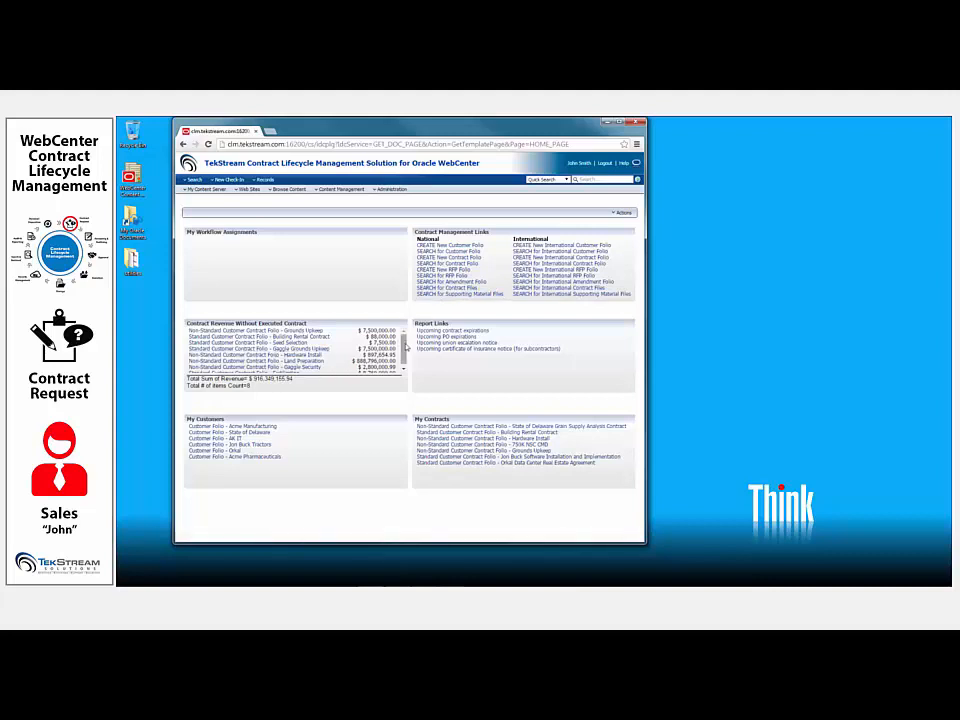
- Open the Acme Manufacturing customer folio from My Customers and switch it to edit mode
mouse_move(404, 349)
mouse_down()
mouse_move(405, 362)
mouse_move(404, 330)
mouse_up()
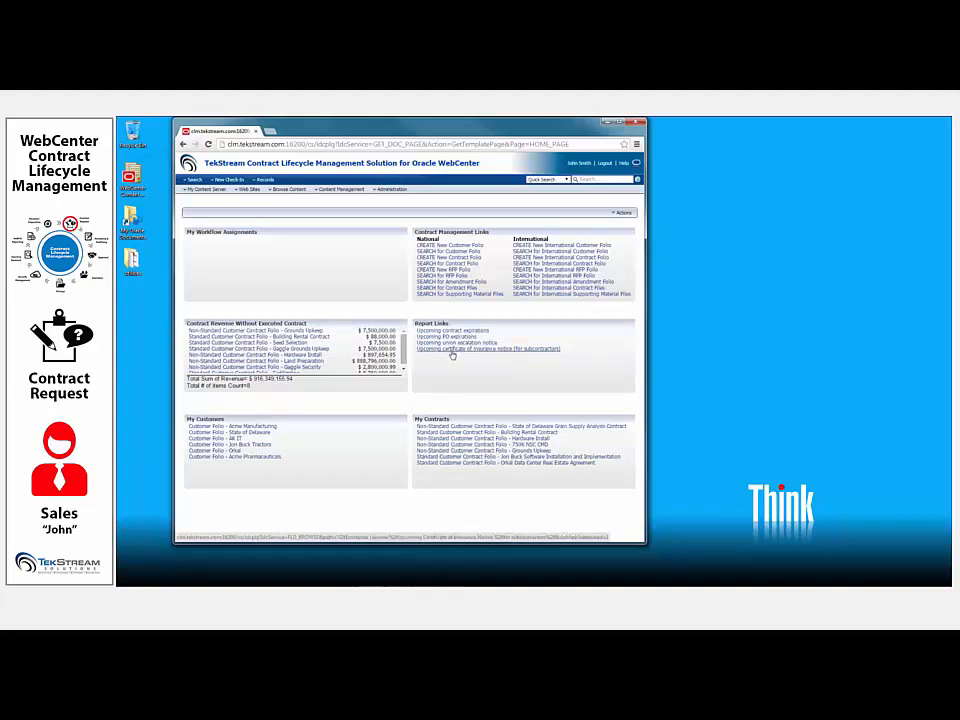
click(270, 428)
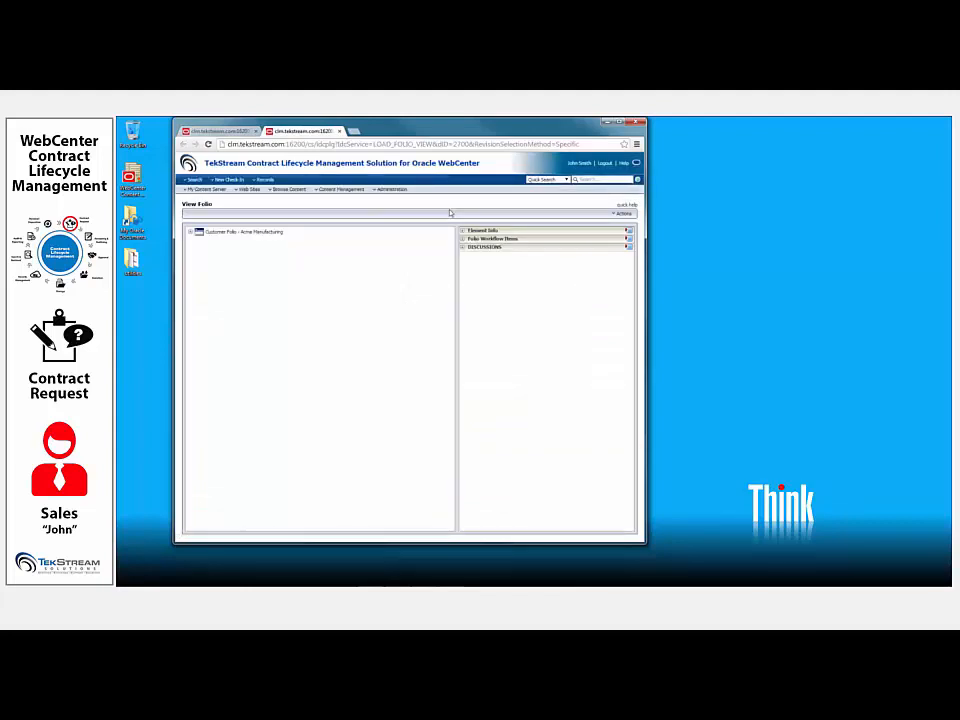
click(621, 213)
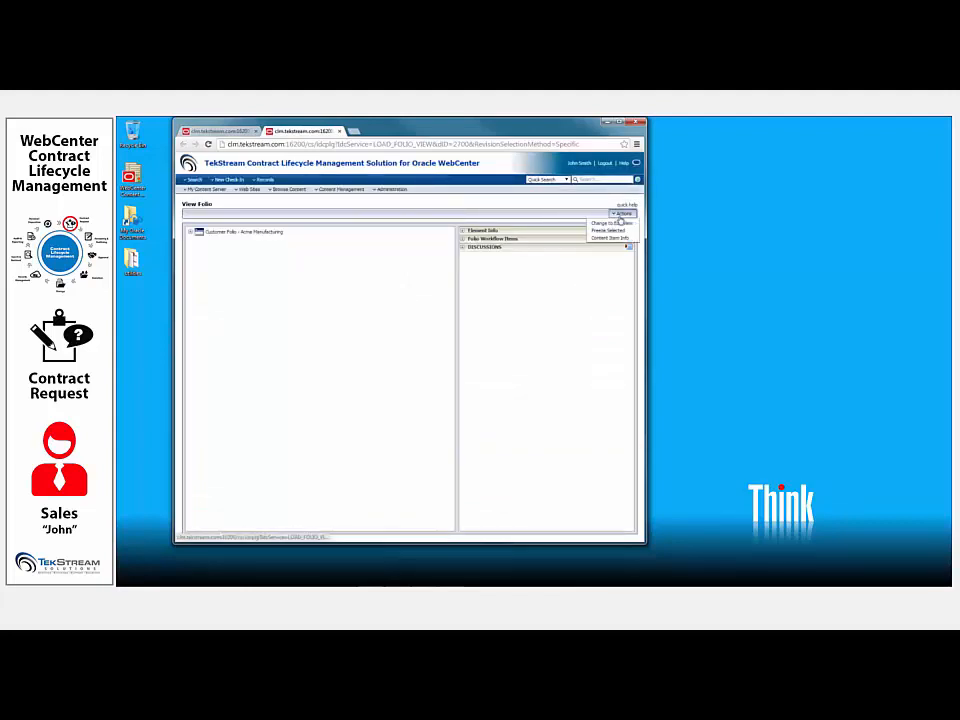
click(627, 226)
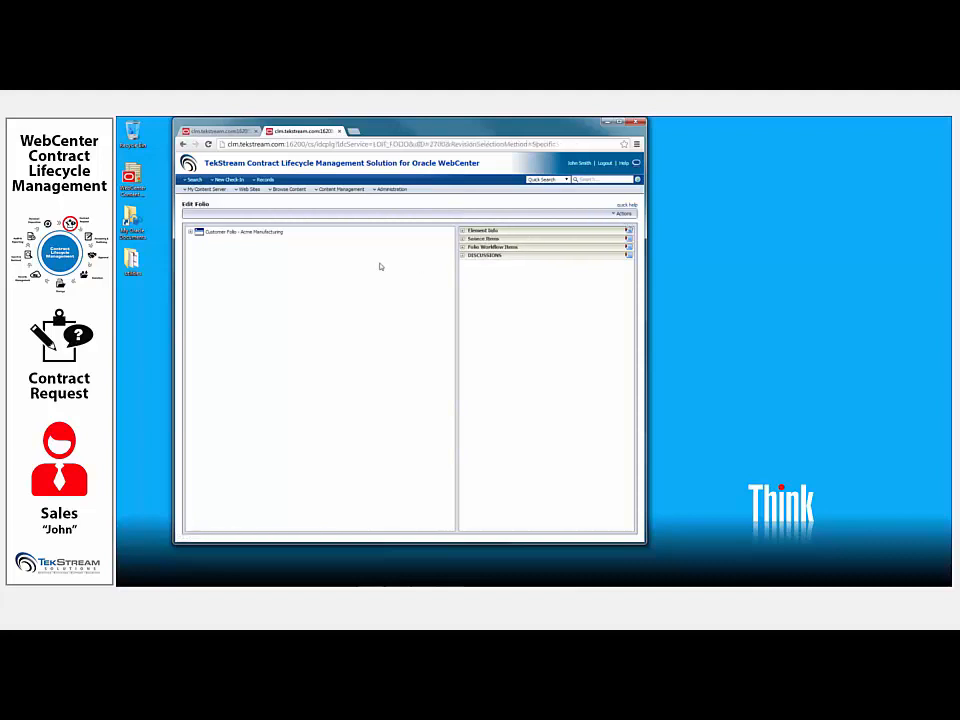
- Expand the Acme Manufacturing customer folio and start a new folio check-in under Contract Folios
click(191, 232)
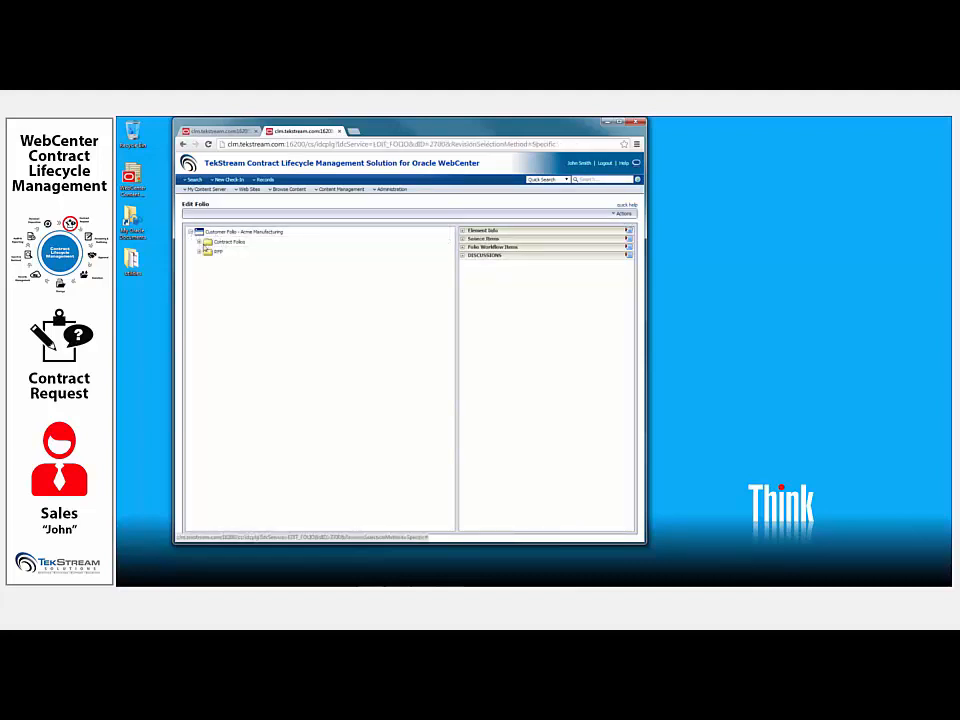
right_click(235, 246)
click(275, 269)
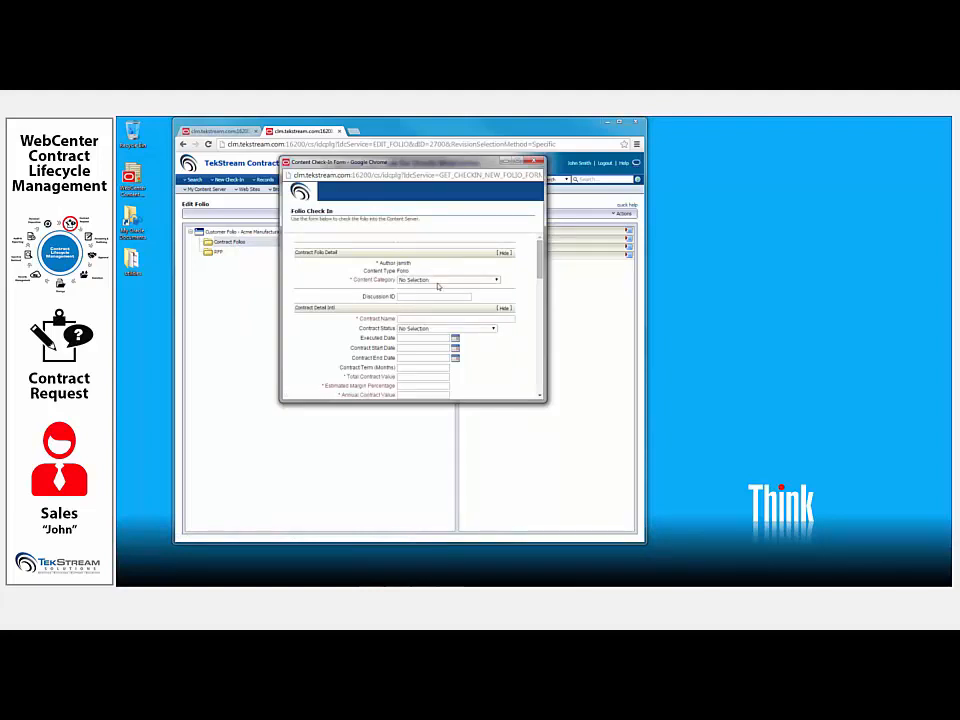
- Set the content category to Non-Standard Customer Contract Folio and name the contract Marketing Services Implementation
click(437, 279)
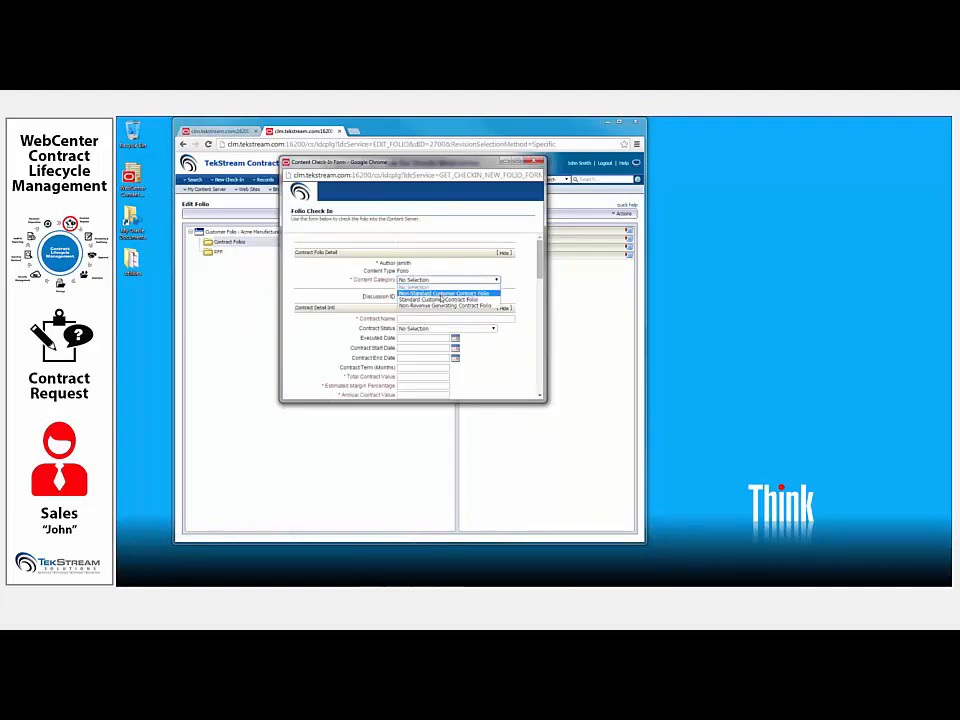
click(441, 294)
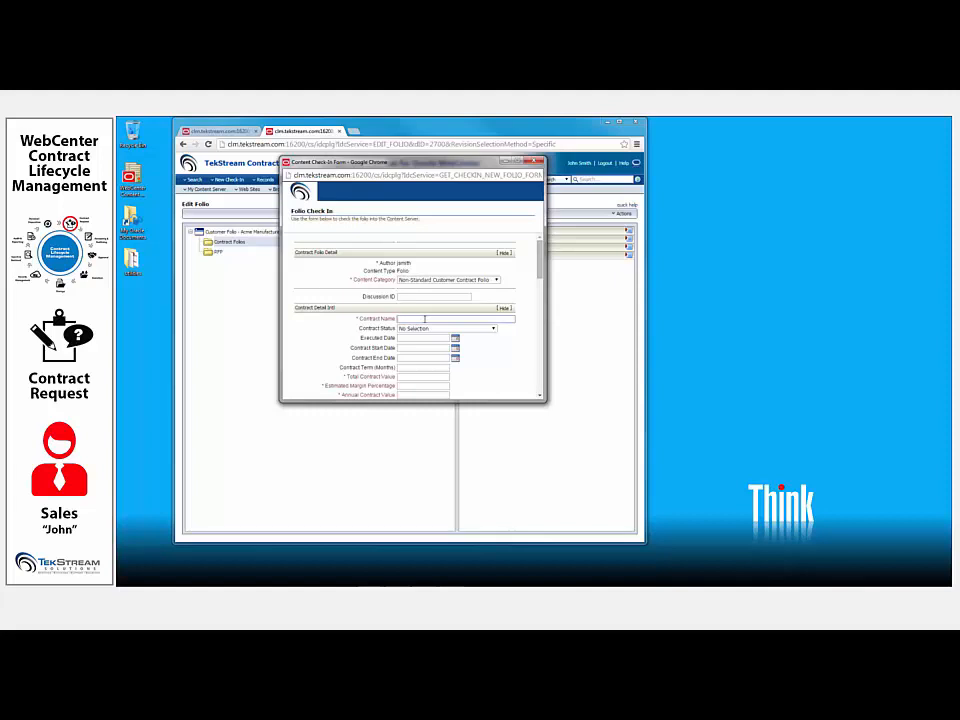
text(Marketing)
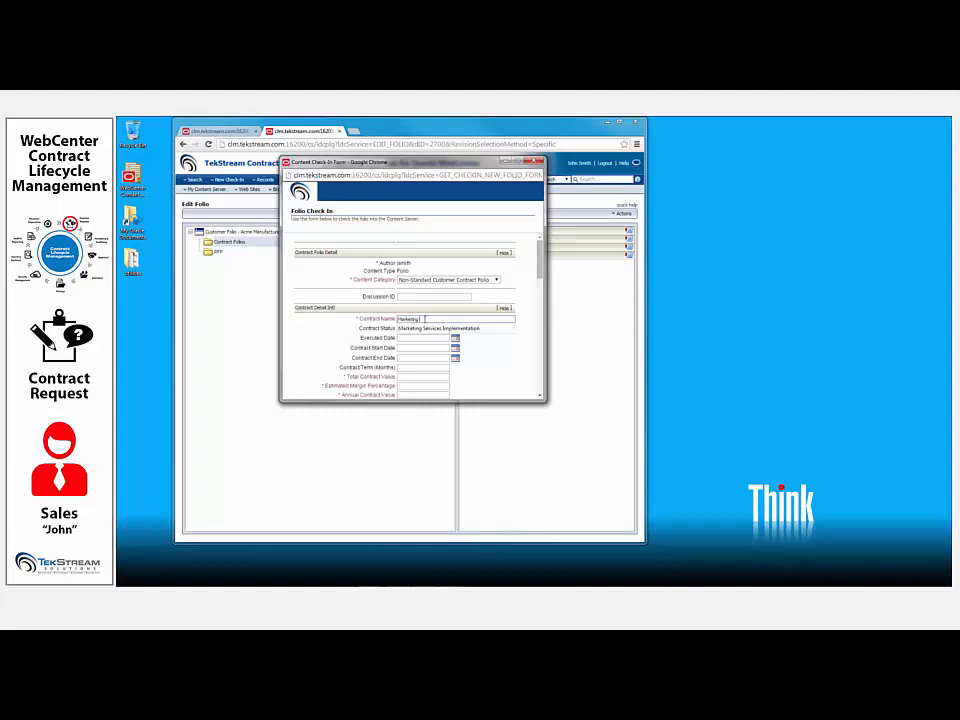
click(430, 328)
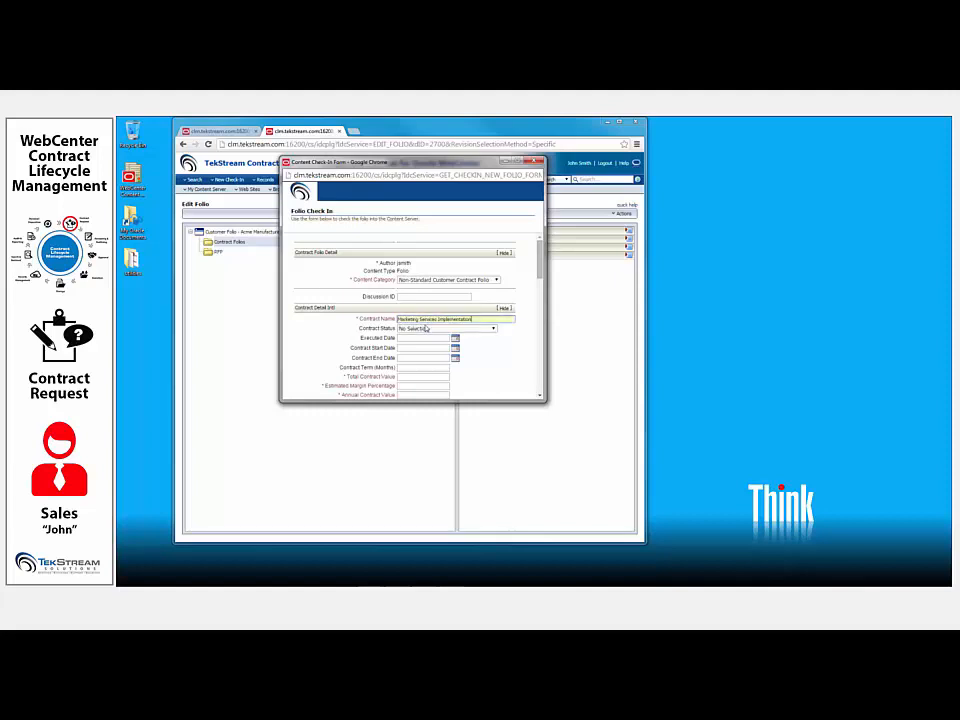
- Enter a contract term of 36 months, total value 1500000.00, estimated margin percentage 0.34 and annual value 500000.00
scroll(430, 330, down, 3)
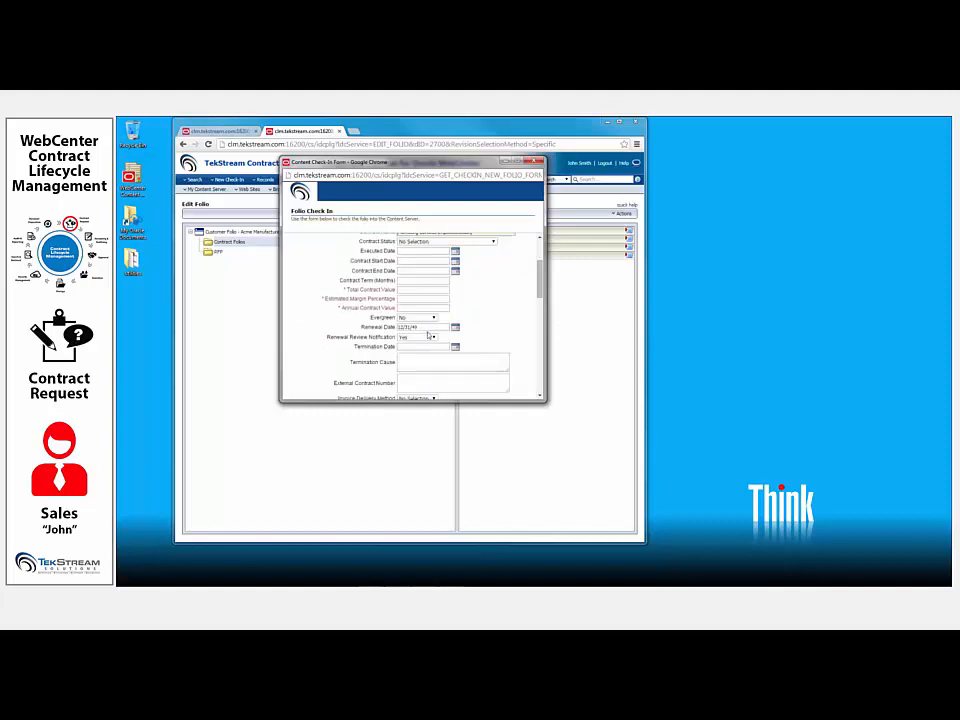
click(408, 282)
click(408, 290)
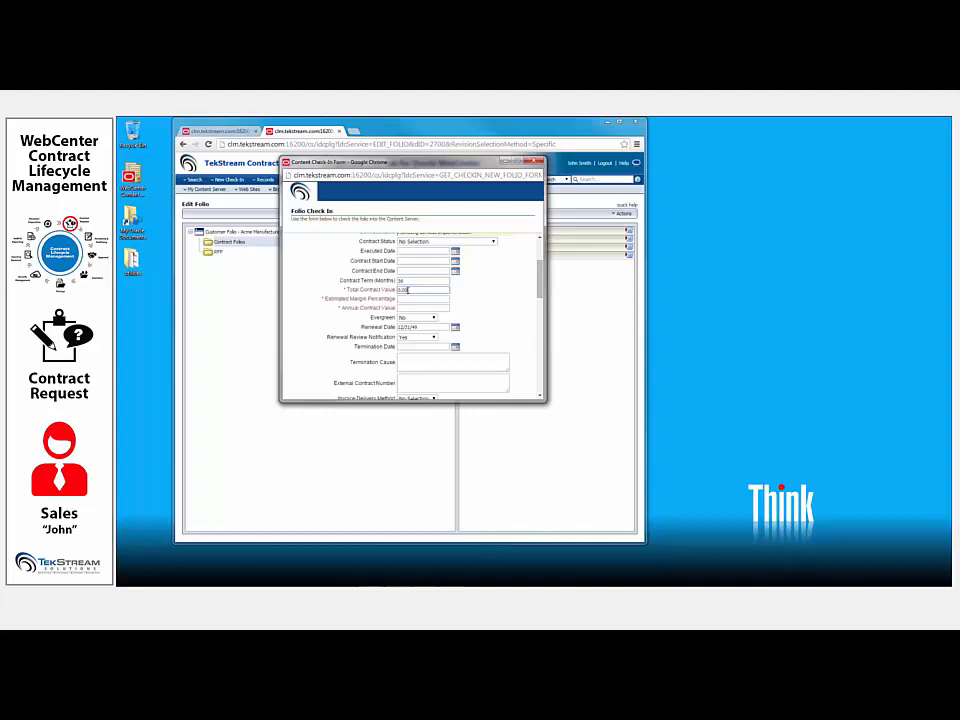
text(1,500,000.0)
click(417, 300)
click(411, 308)
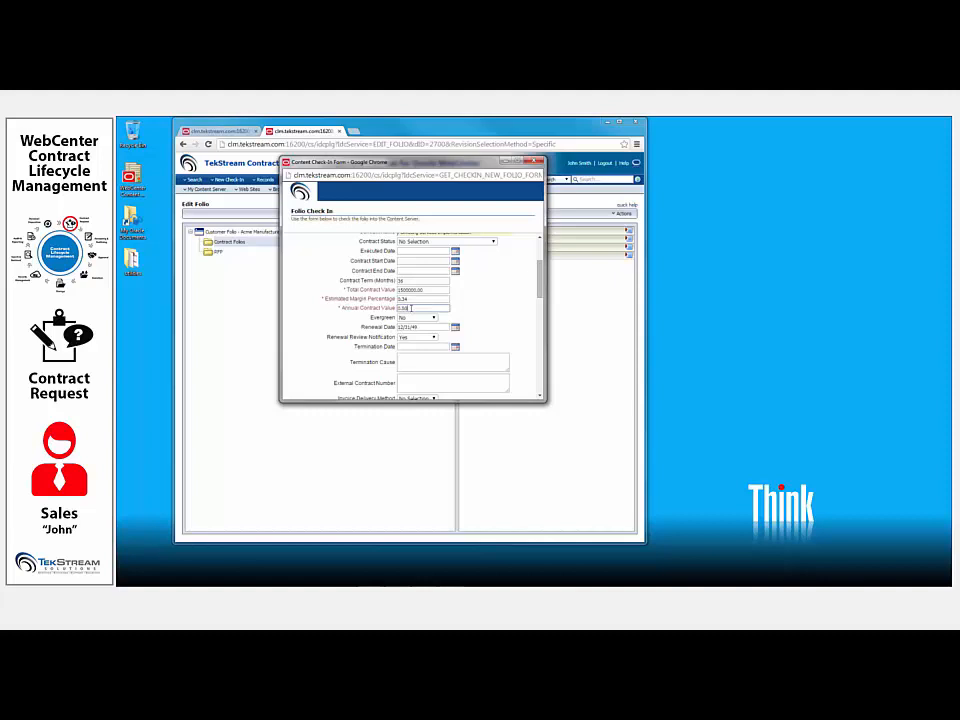
text(500000.00)
- Set Renewal Review Notification to No and the invoice delivery method to Email
click(418, 337)
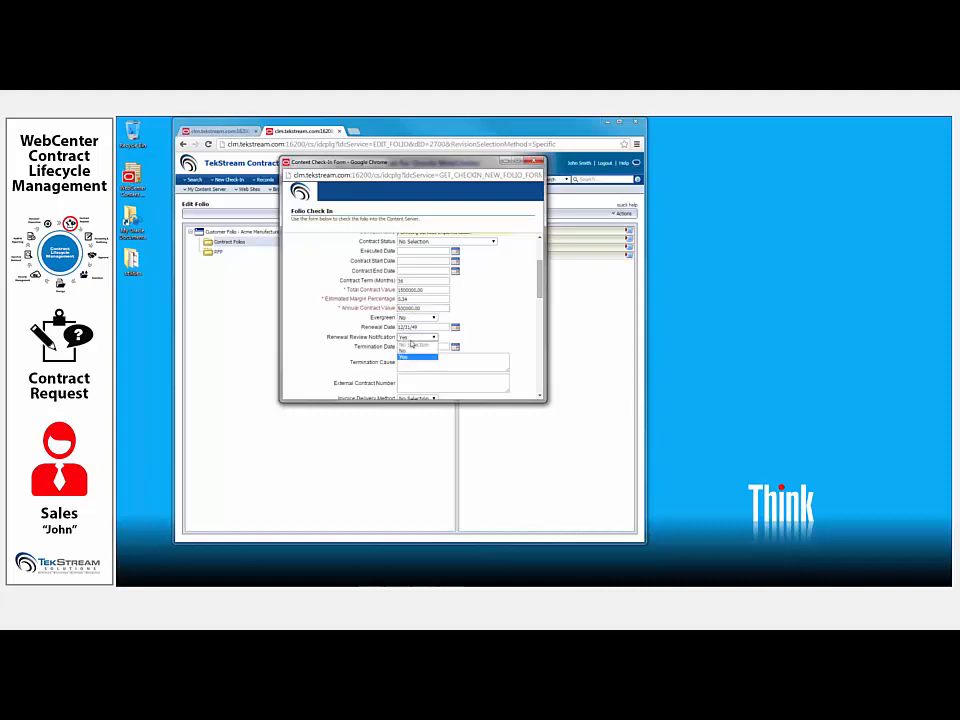
click(412, 352)
drag(540, 280, 539, 317)
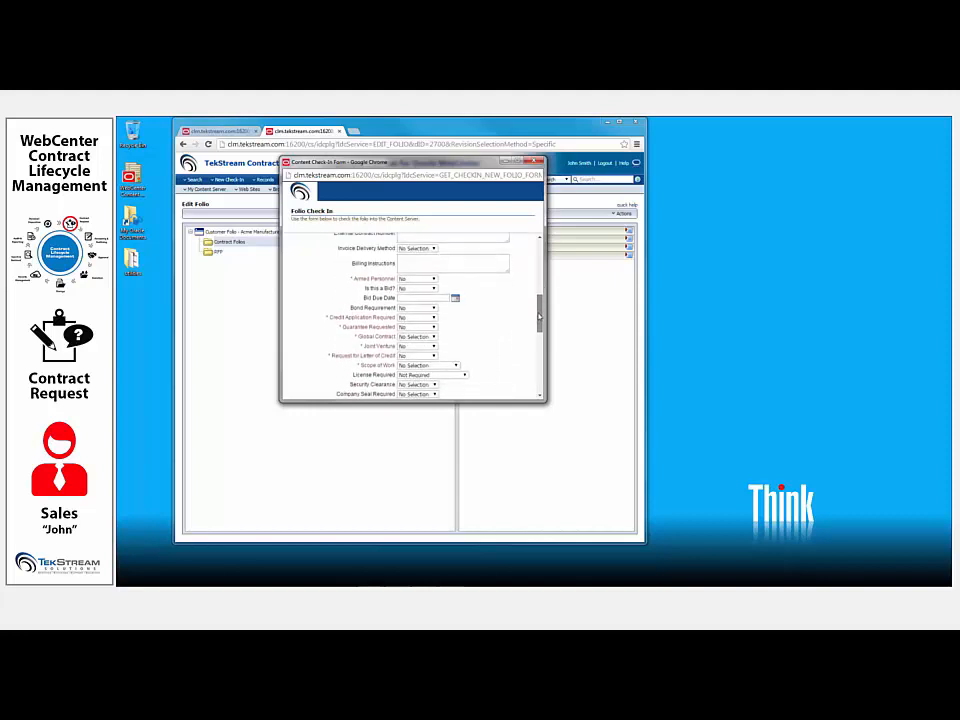
click(425, 248)
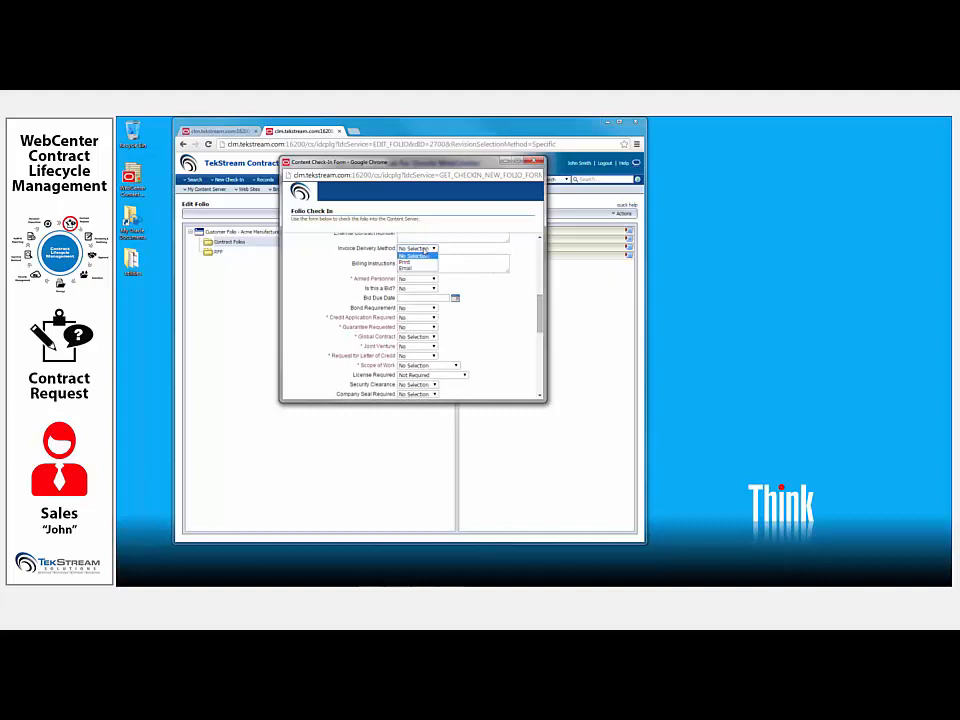
click(425, 267)
- Enter the billing instructions "Must be sent by the First of the month"
click(425, 266)
text(Mai)
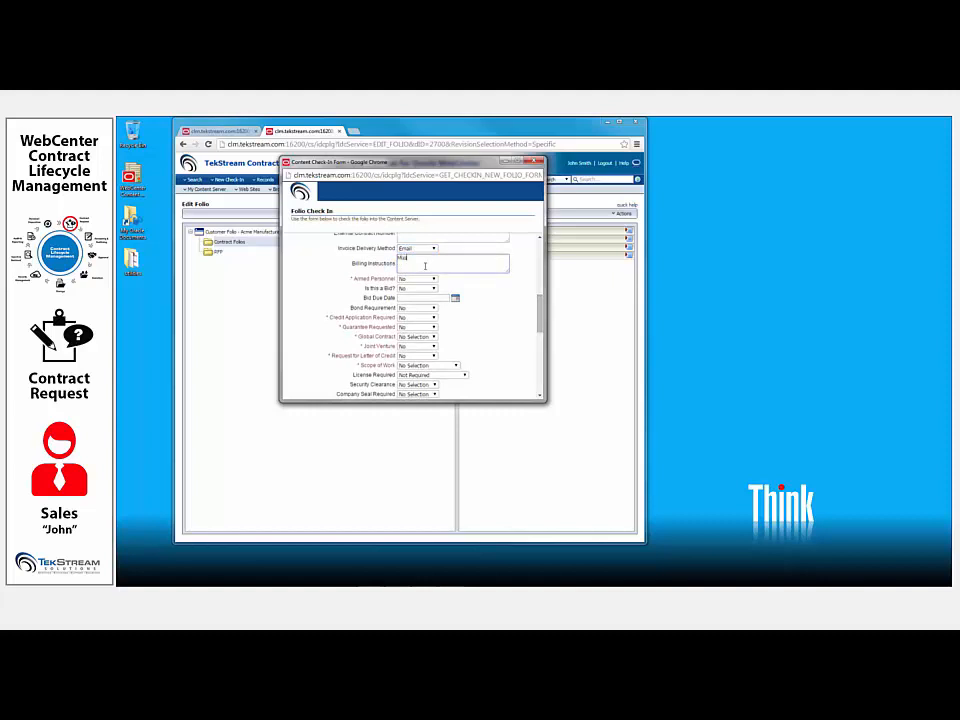
text(t be sent by the First of the month)
- Set Global Contract to Domestic and Scope of Work to In Contract Document
click(418, 336)
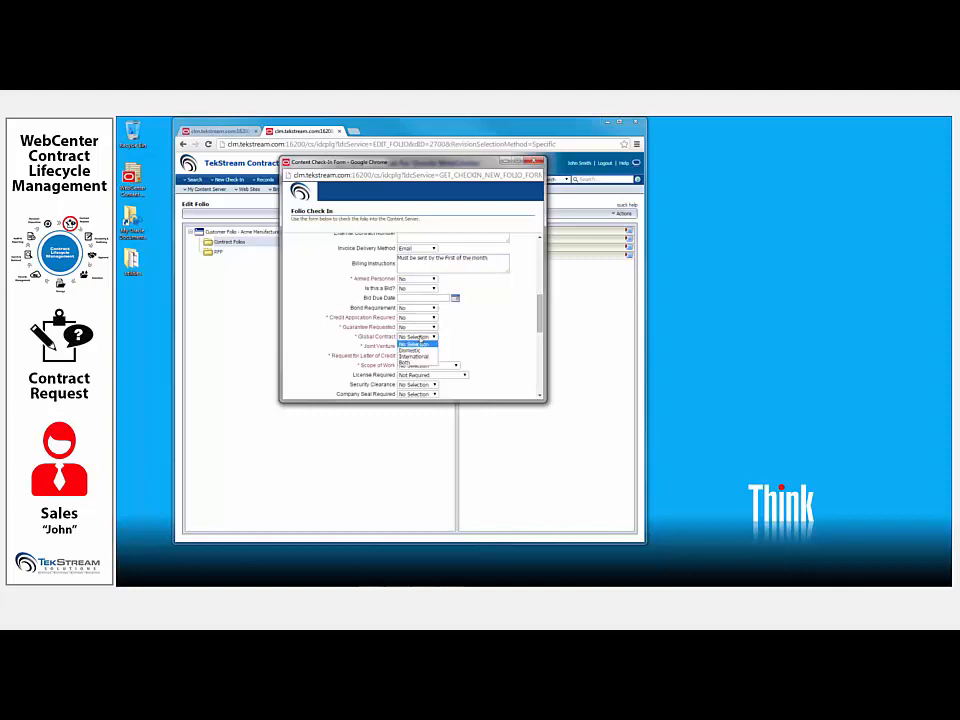
click(414, 351)
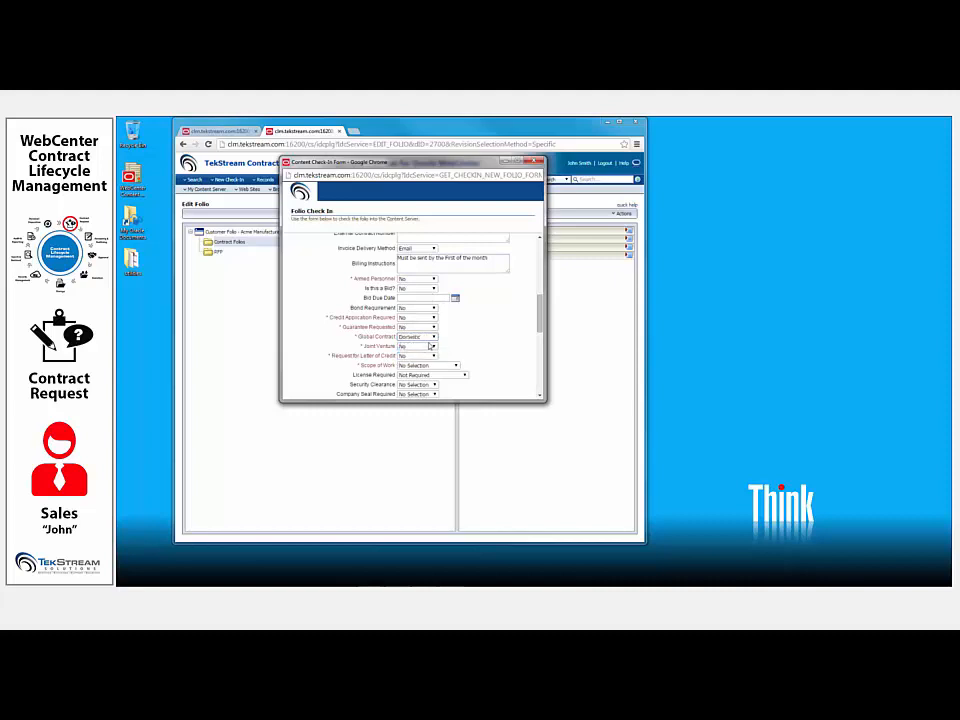
click(430, 366)
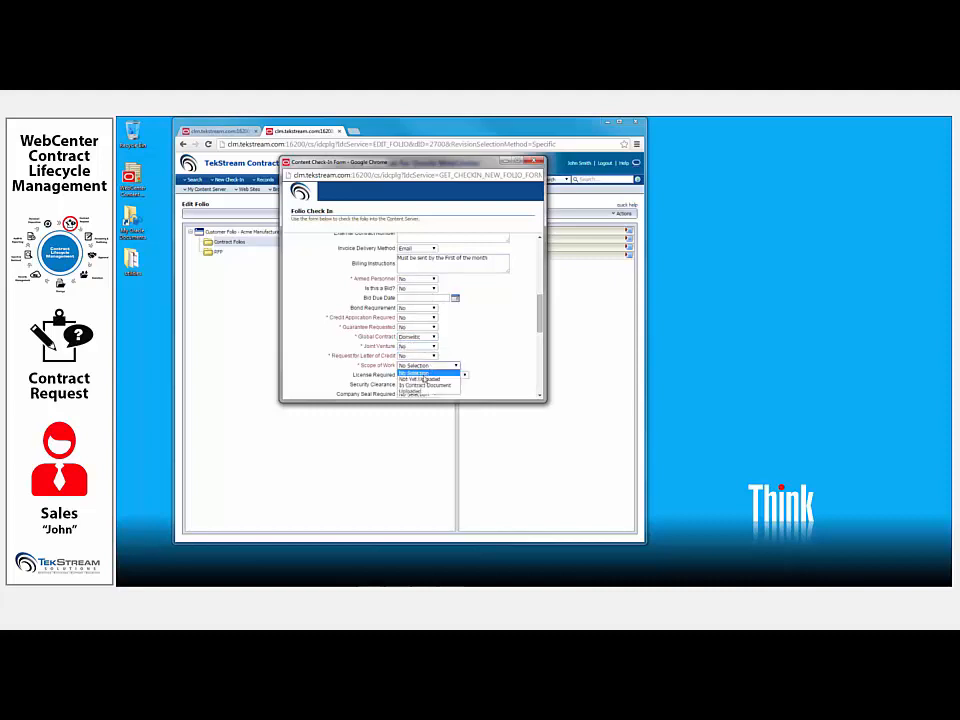
click(424, 385)
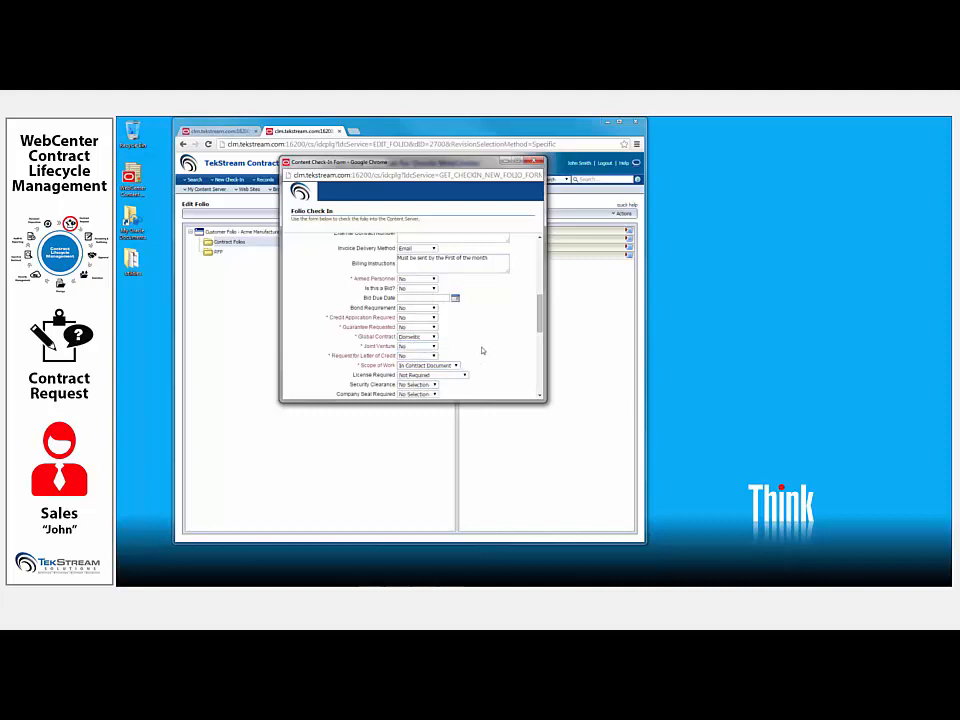
- Fill in the company contact's name and phone number in the contact details
scroll(481, 352, down, 3)
scroll(481, 355, down, 2)
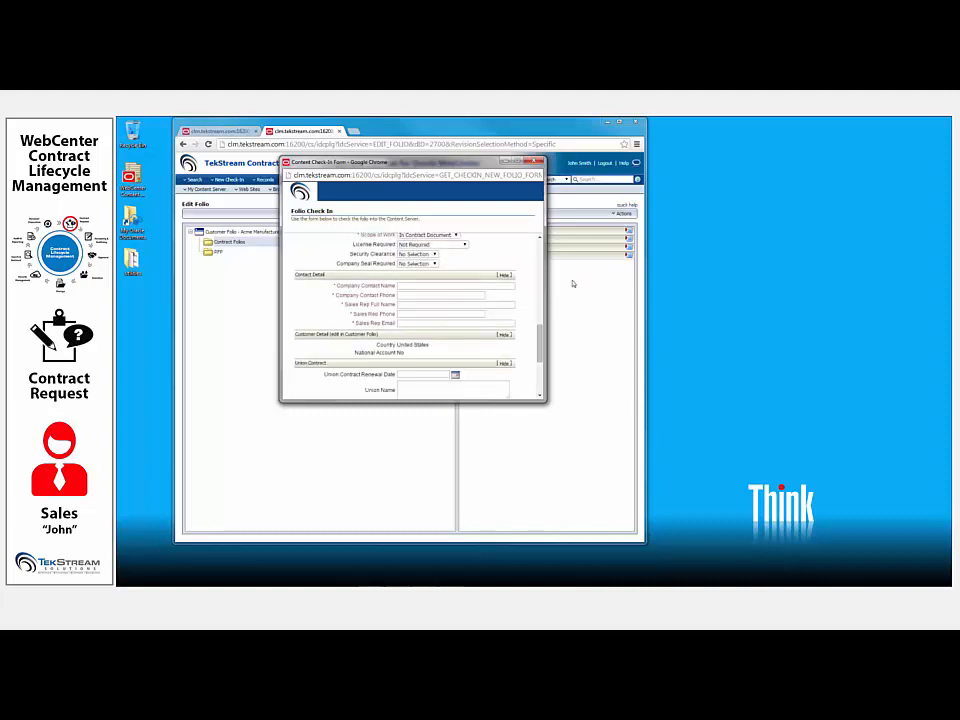
click(433, 285)
text(am)
key(Down)
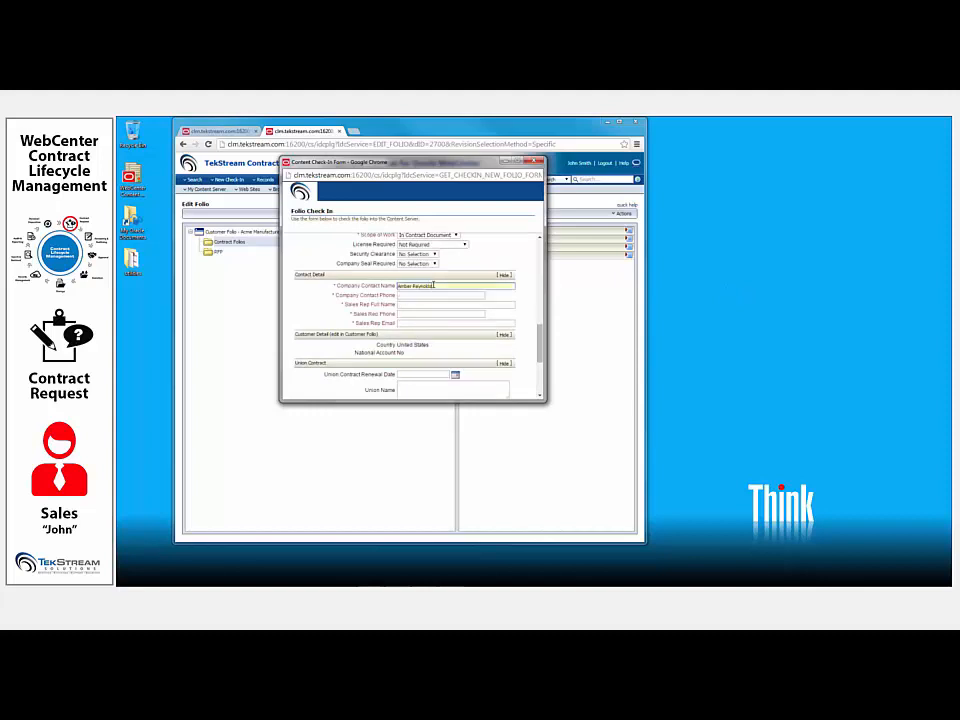
key(Tab)
text(55)
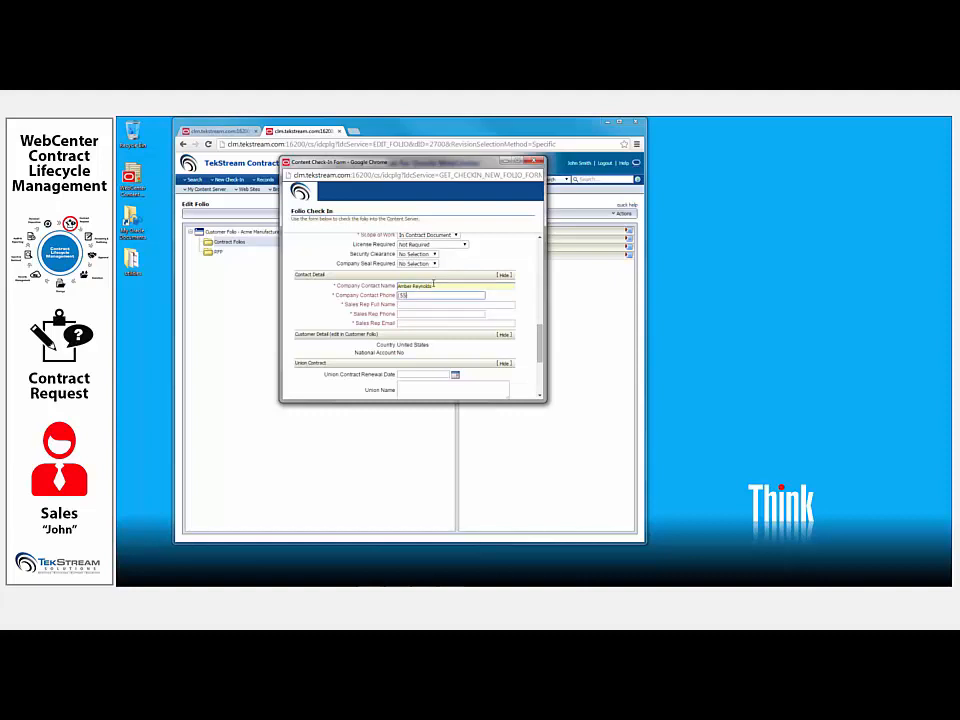
text(5-1 11)
text(-22)
text(22)
key(Tab)
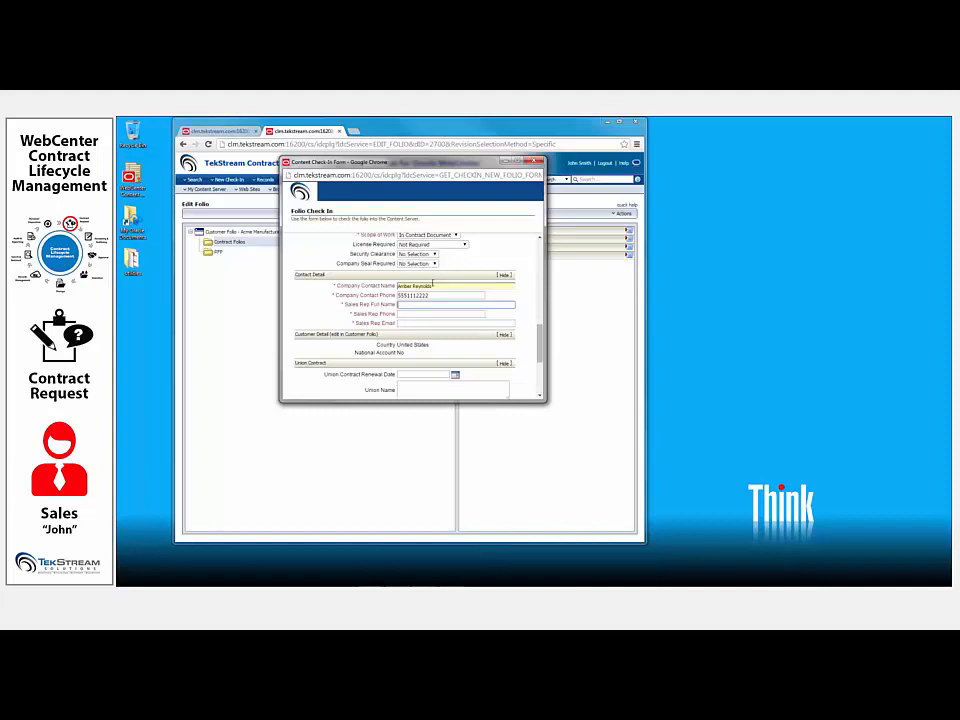
- Fill in the sales representative's full name, phone number and e-mail in the contact details
text(John)
key(Down)
key(Tab)
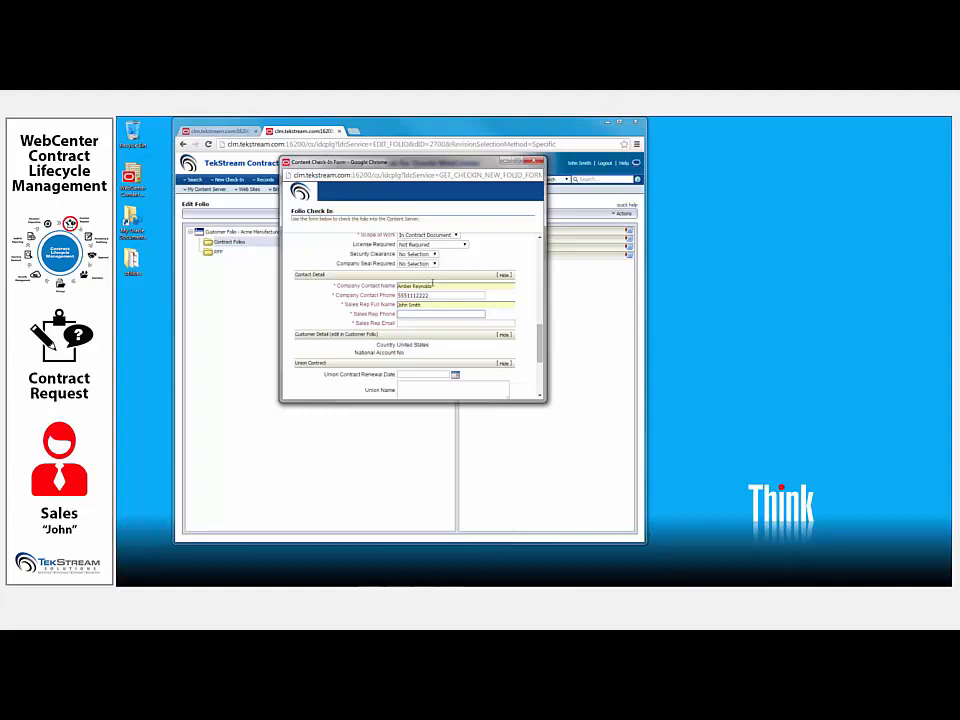
text(5551 888-8888)
key(Tab)
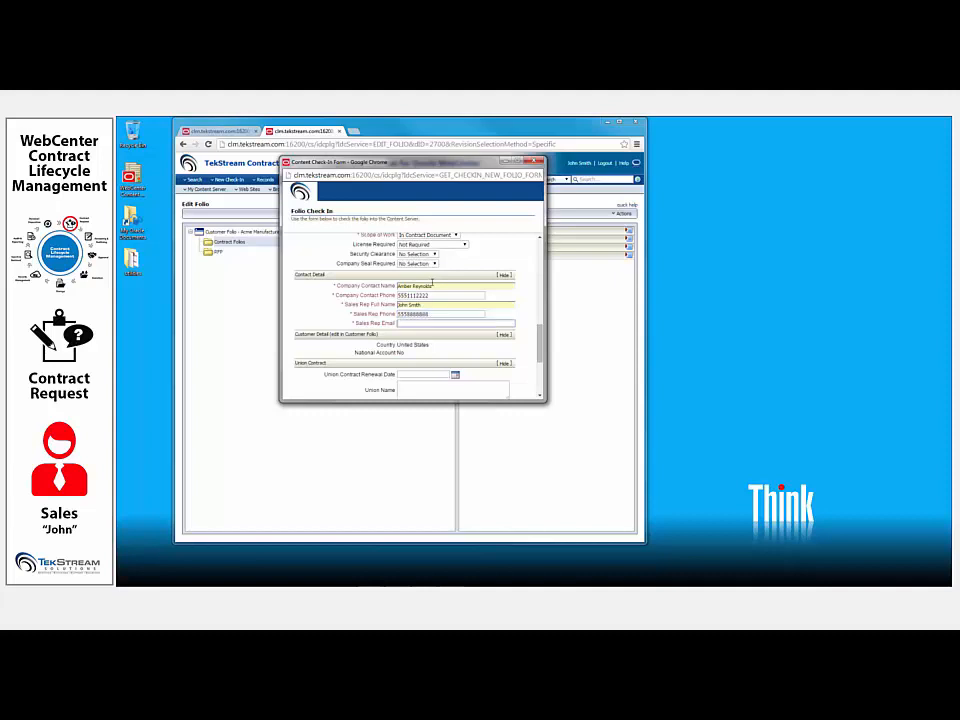
text(jsm)
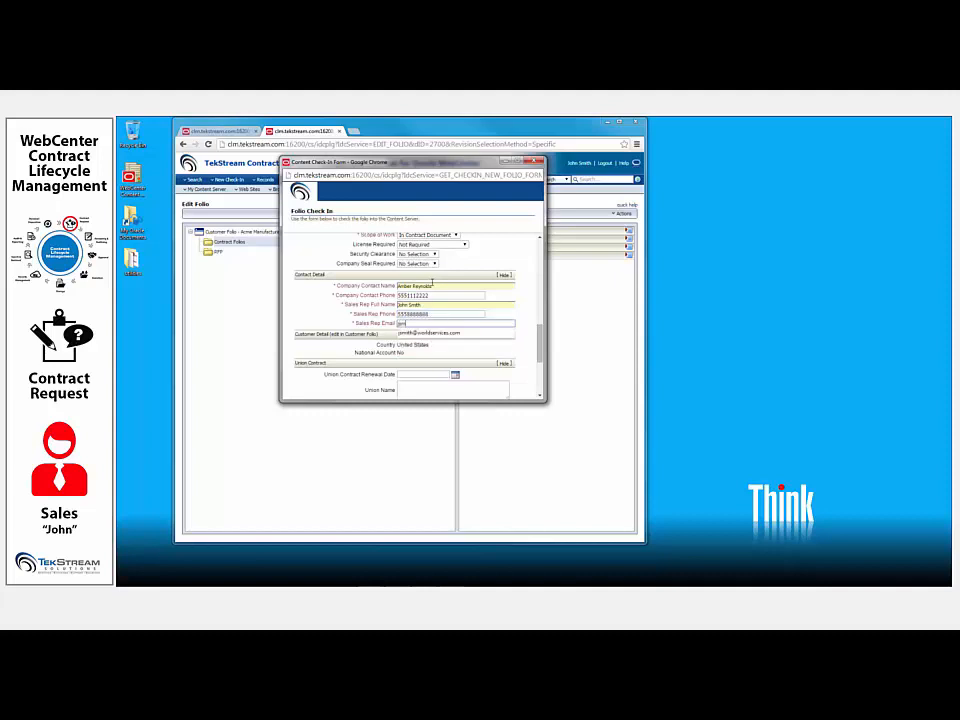
key(Down)
key(Return)
- Set the business unit hierarchy to segment MAN - Manufacturing, division MAR - Manufacturing Marketing and region NOR - North
scroll(432, 285, down, 5)
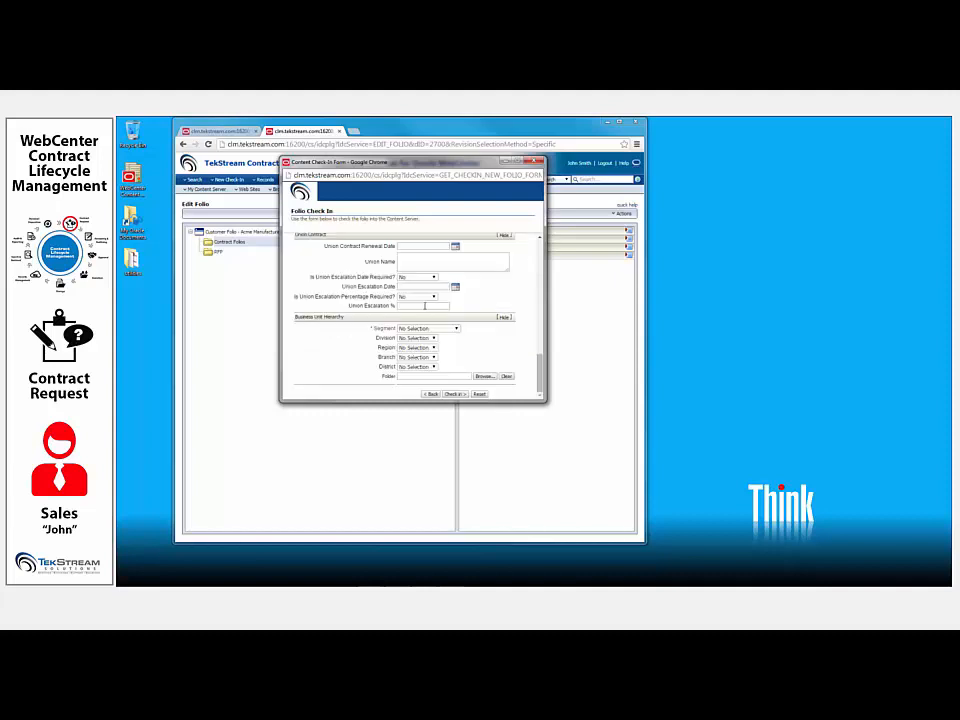
click(427, 329)
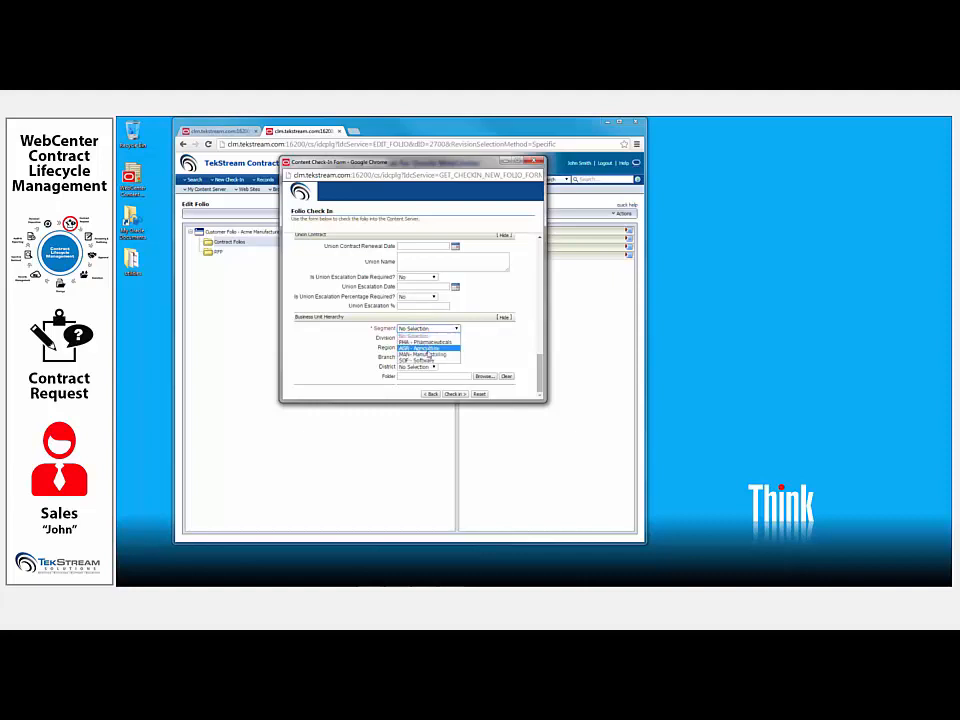
click(428, 355)
click(430, 338)
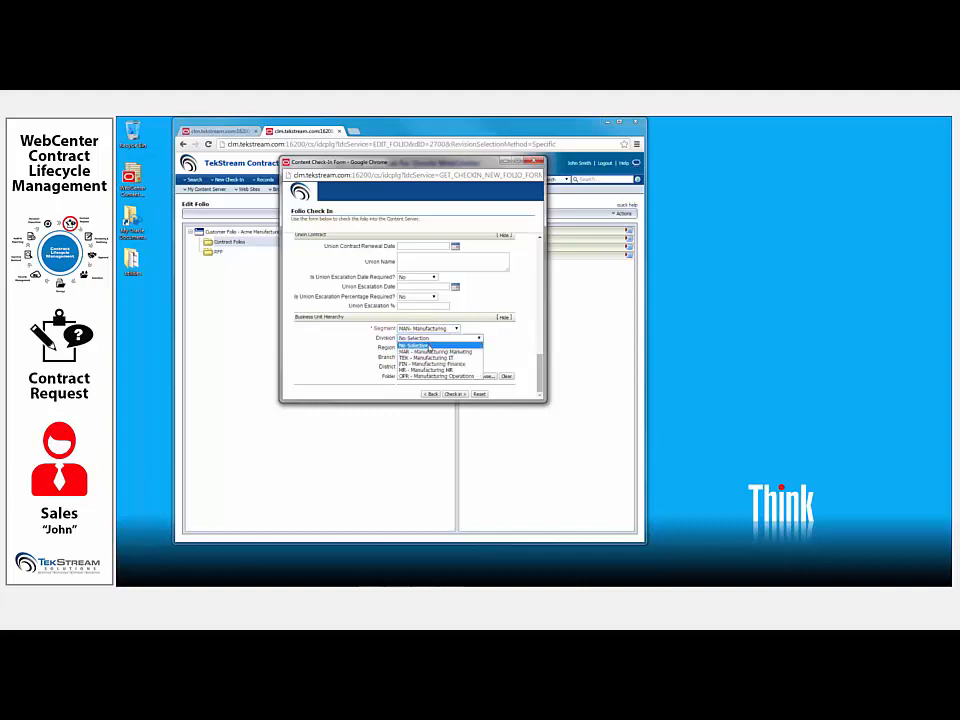
click(430, 352)
click(425, 347)
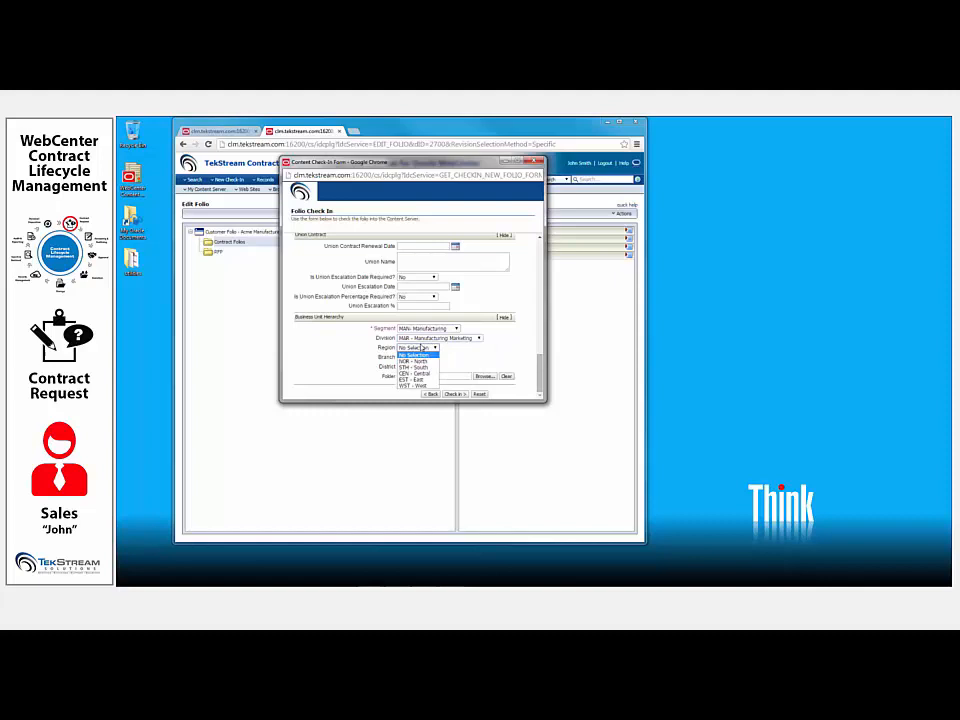
click(425, 361)
- Set the Contract Start Date to 10/31/14 in the contract detail information
drag(541, 368, 542, 250)
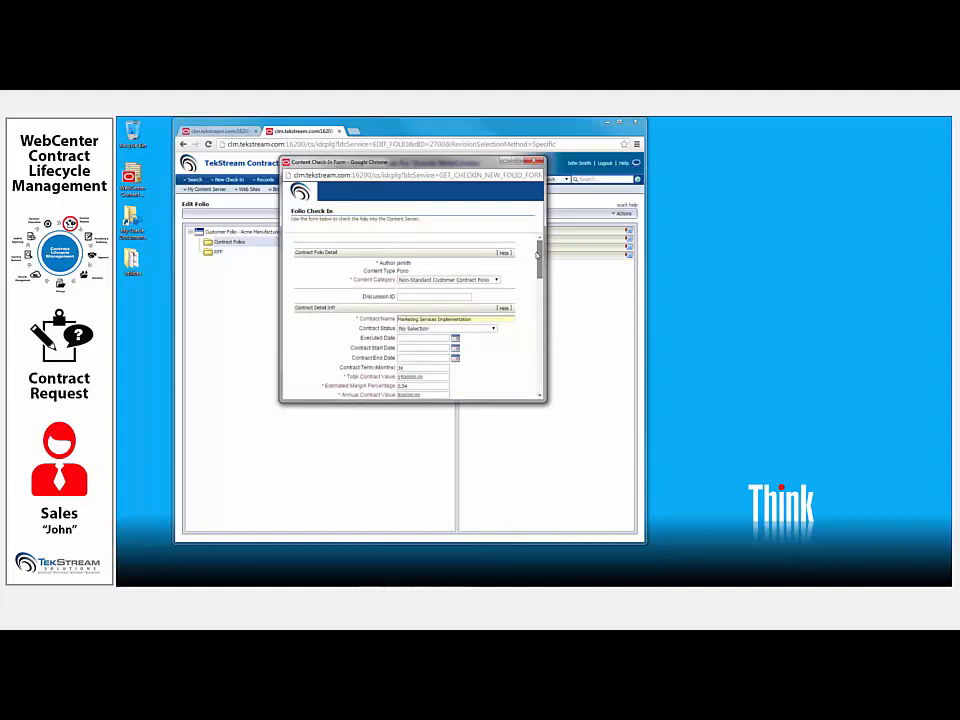
click(455, 347)
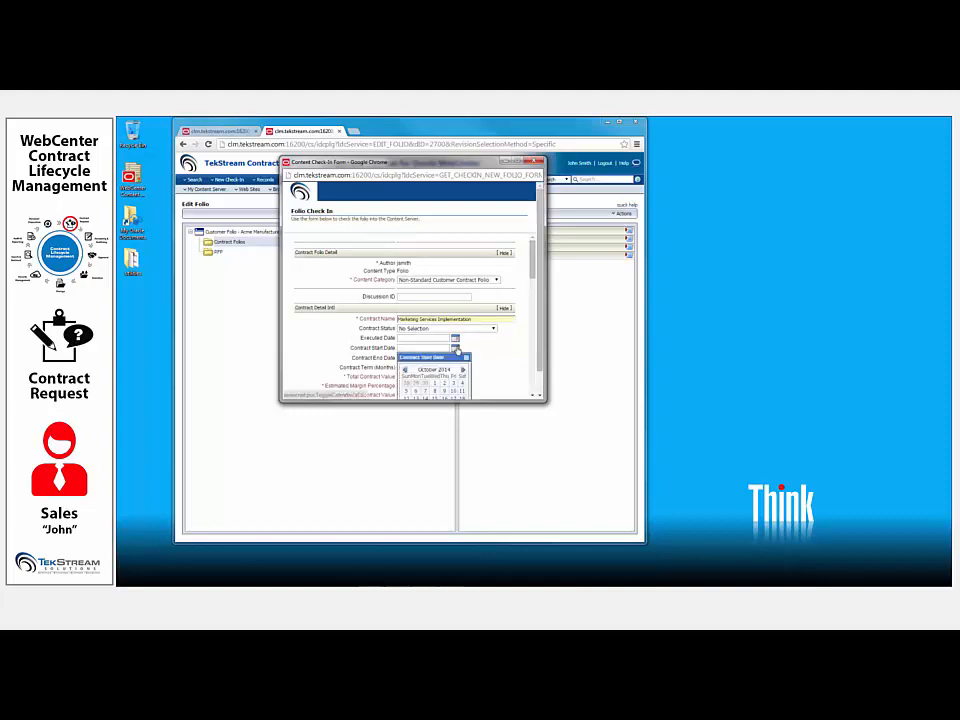
scroll(541, 333, down, 1)
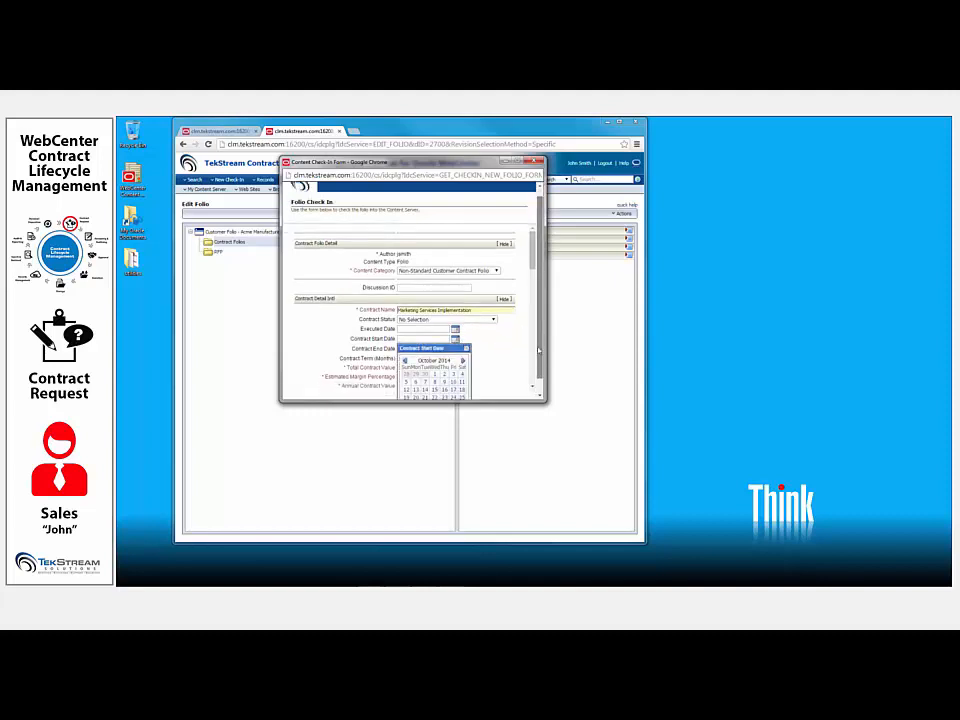
click(452, 393)
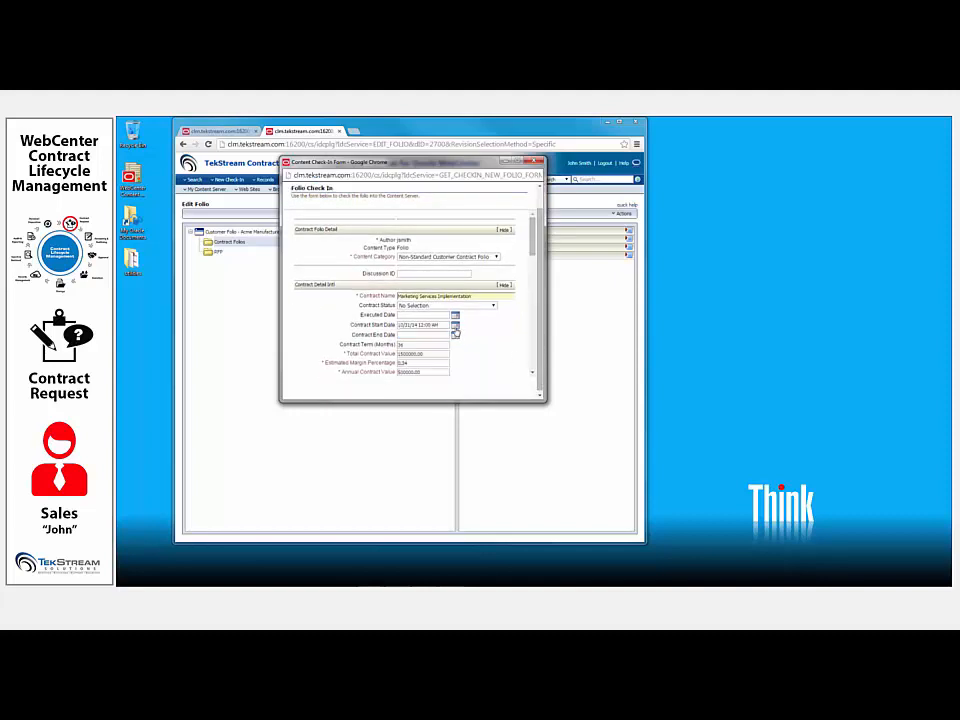
- Set the Contract End Date to October 31, 2017
click(455, 334)
click(445, 357)
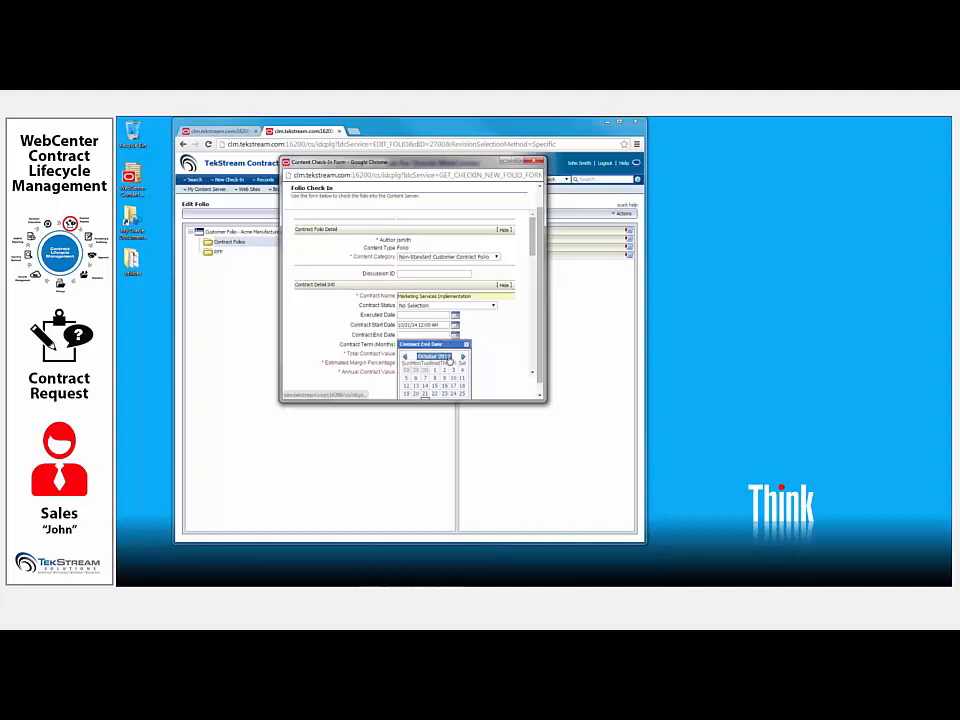
click(424, 382)
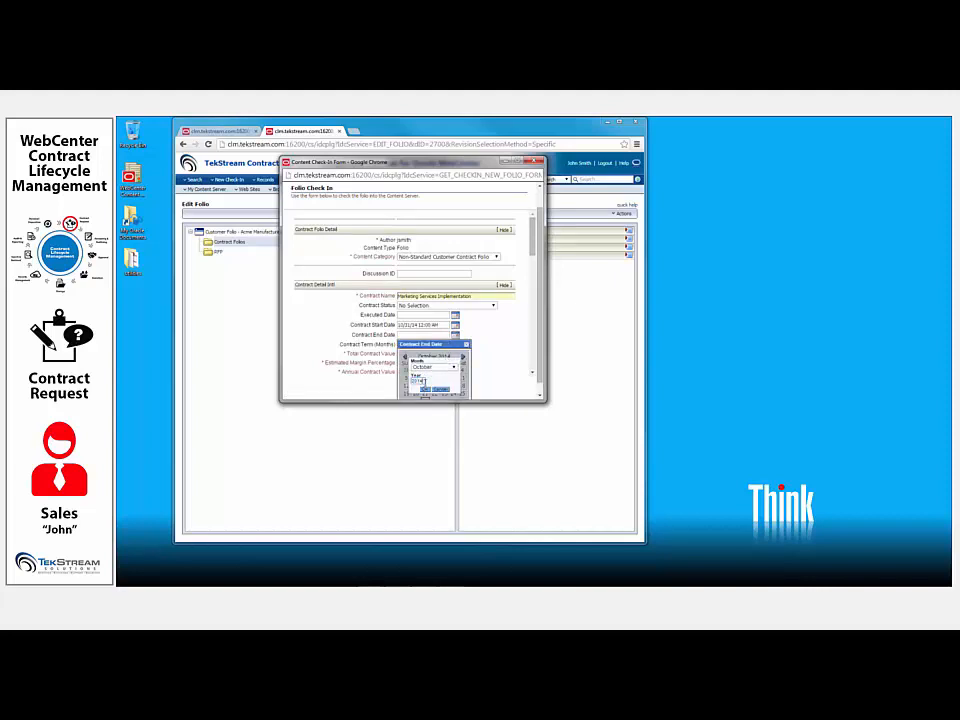
scroll(424, 382, down, 5)
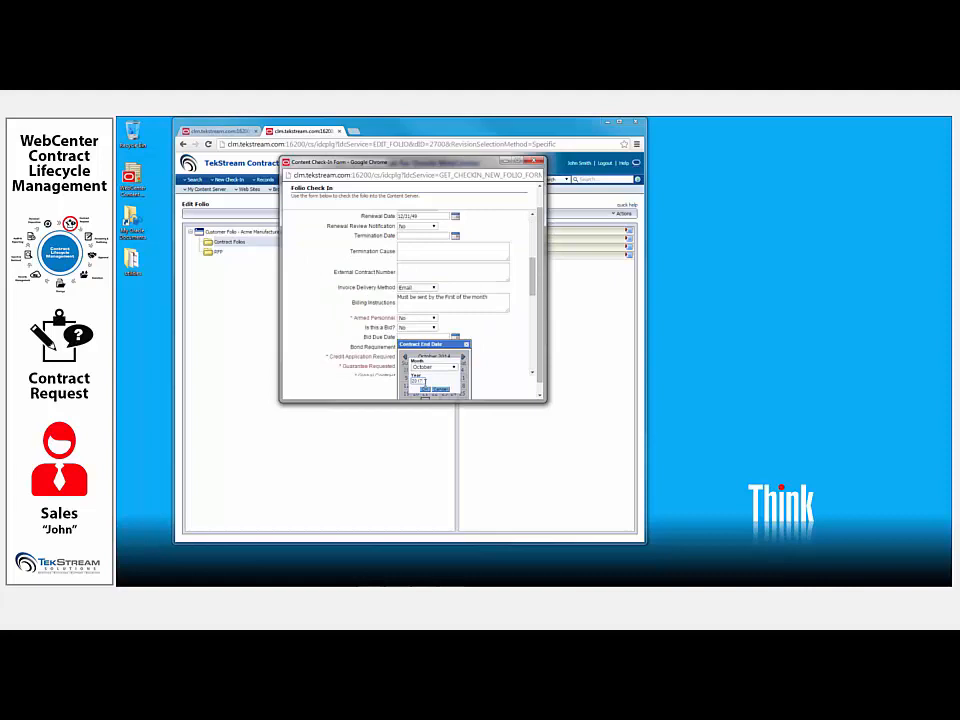
click(425, 390)
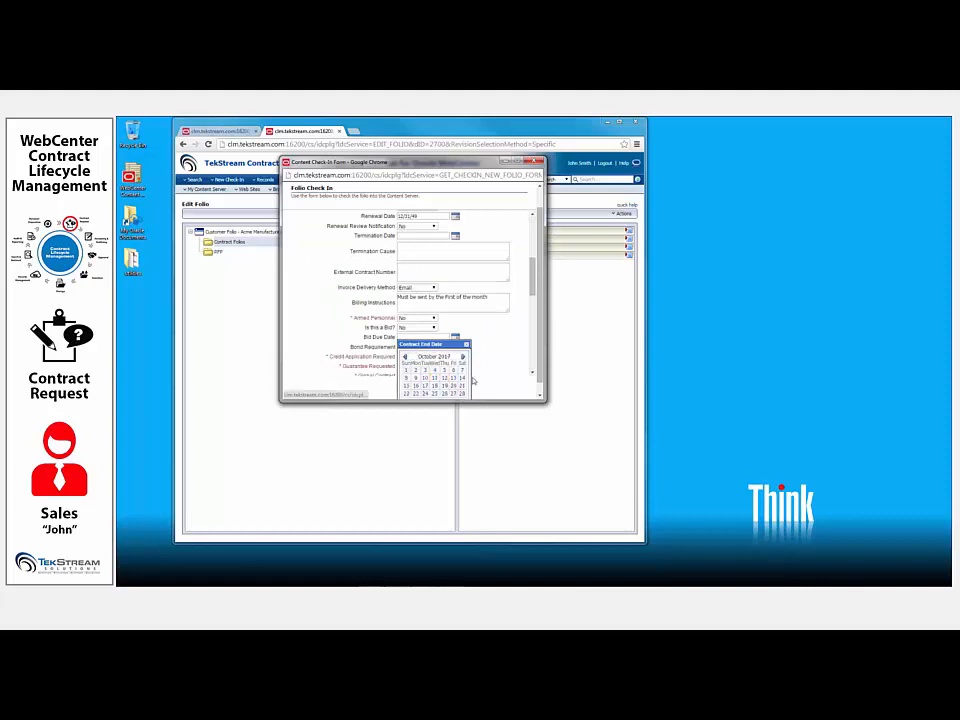
scroll(538, 346, down, 1)
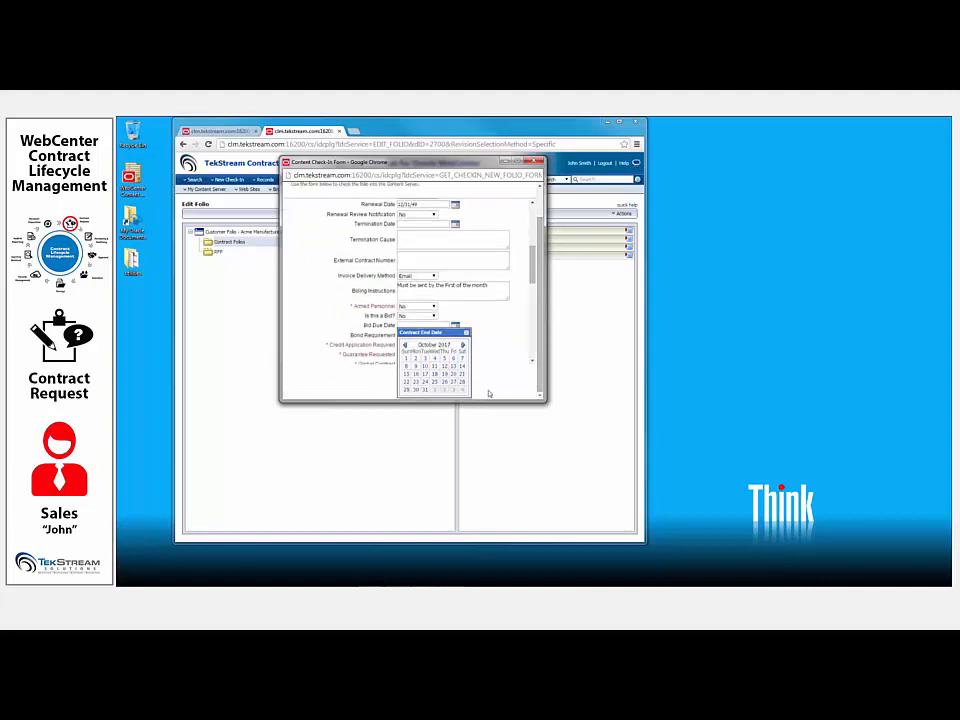
click(424, 391)
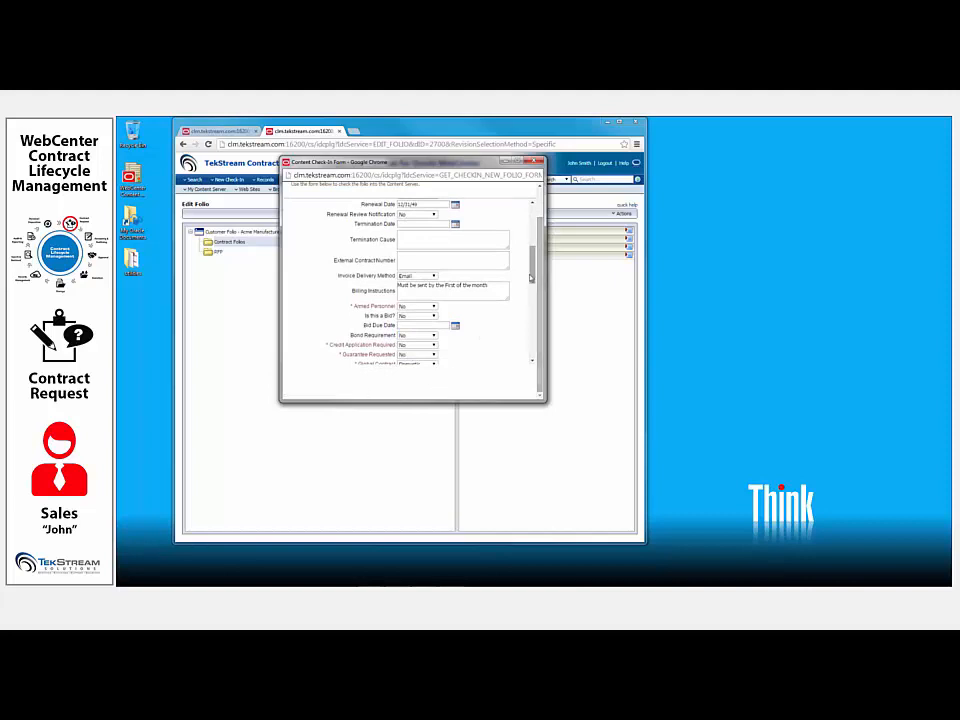
- Check the contract folio into the Contract Folios folder of the Acme Manufacturing customer folio and save the changes
drag(531, 277, 531, 345)
click(456, 359)
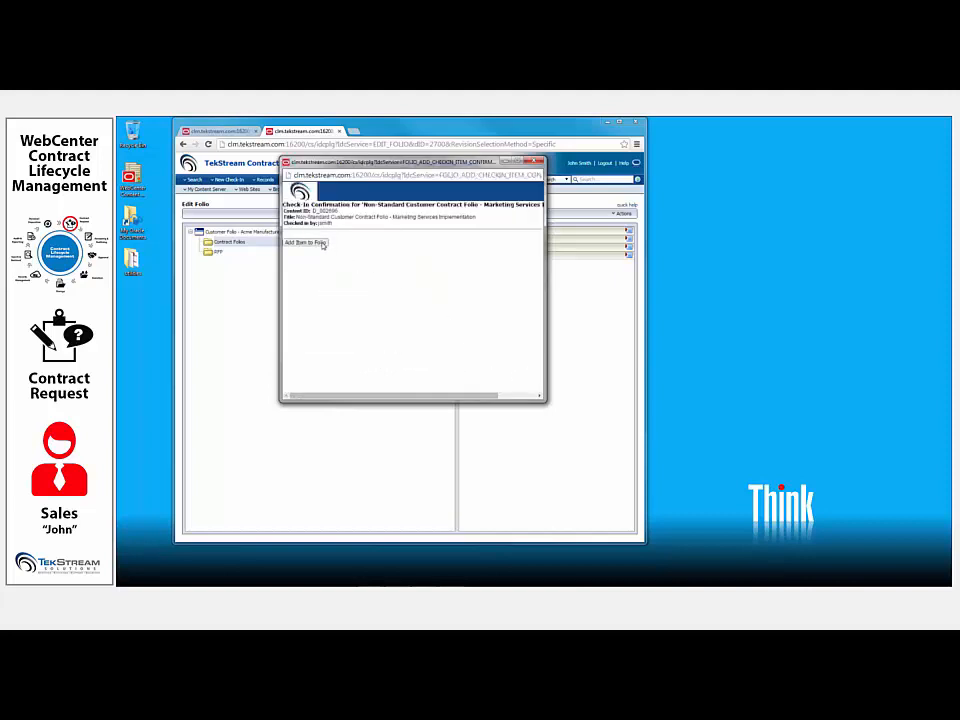
click(316, 243)
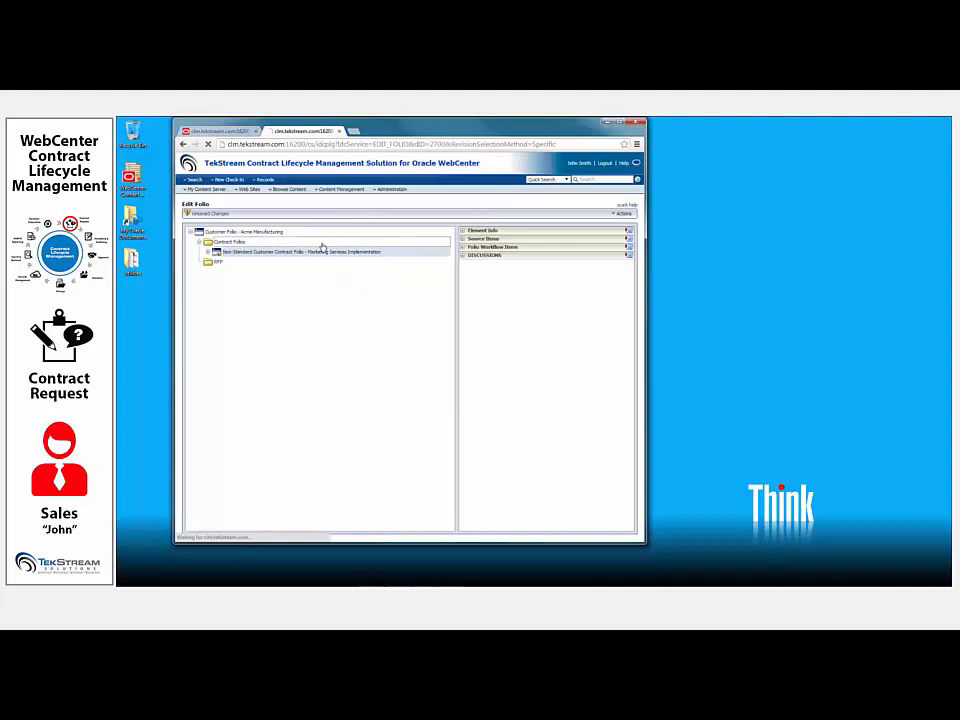
click(626, 215)
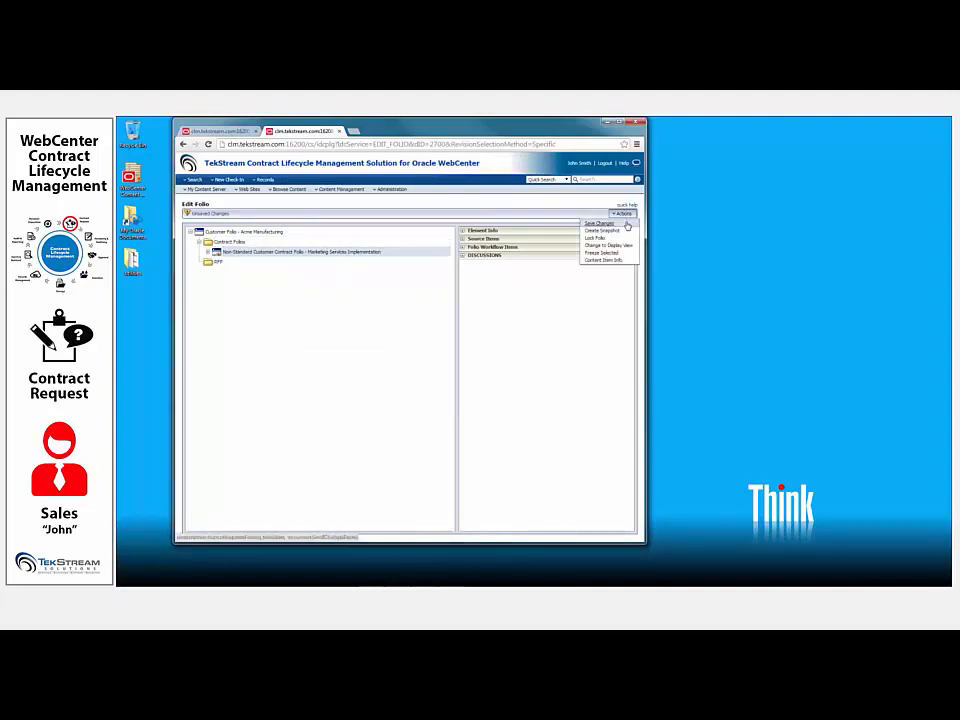
click(625, 224)
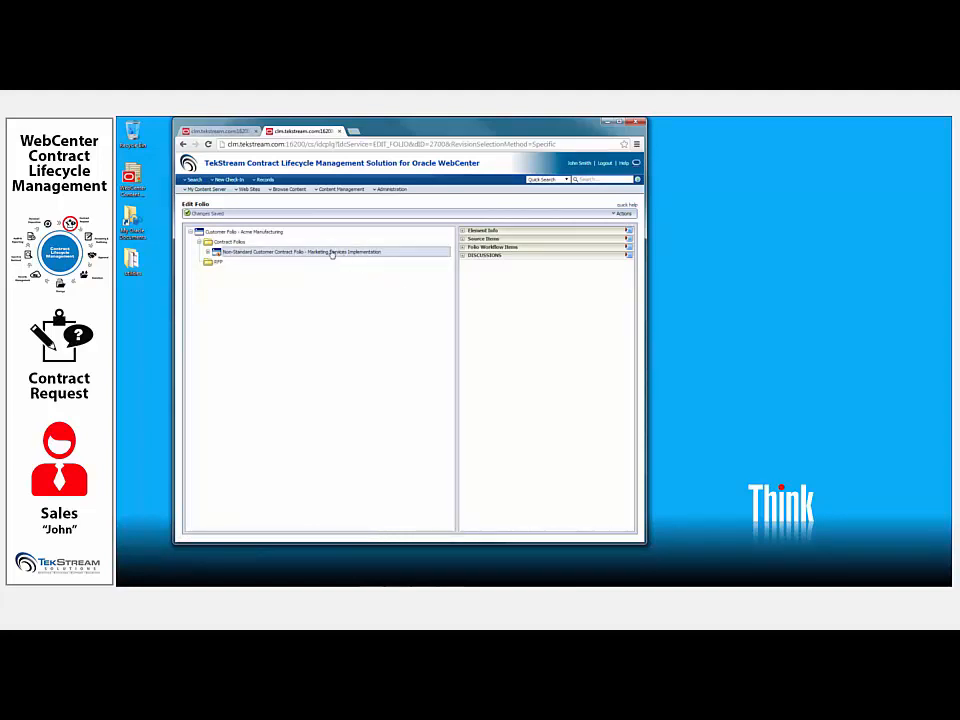
- Open the Marketing Services Implementation contract folio for editing and expand its folder structure
right_click(331, 255)
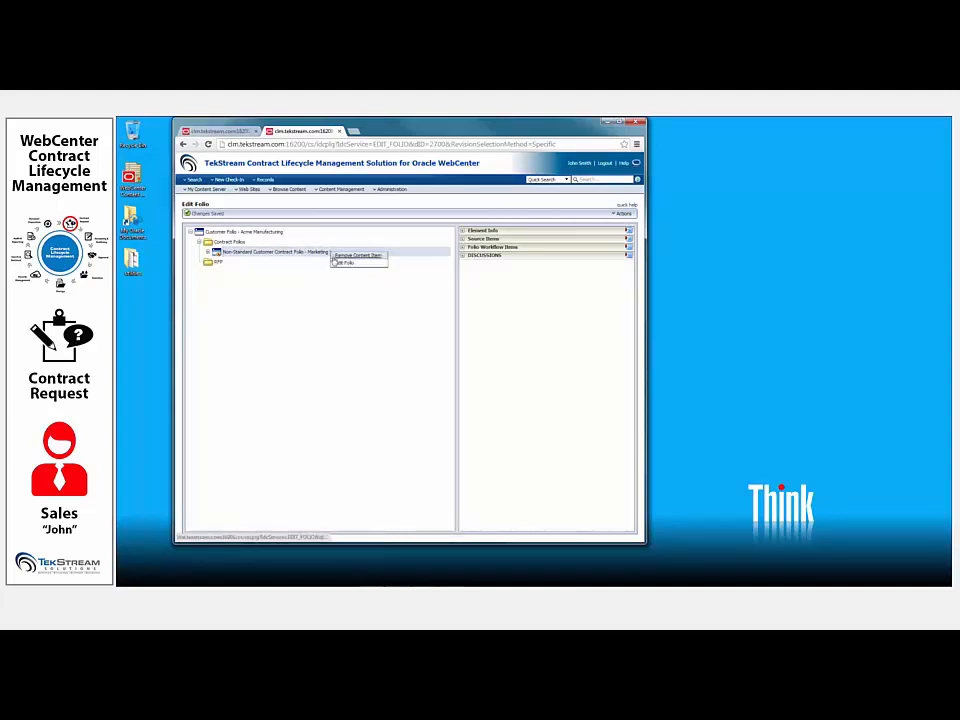
click(340, 264)
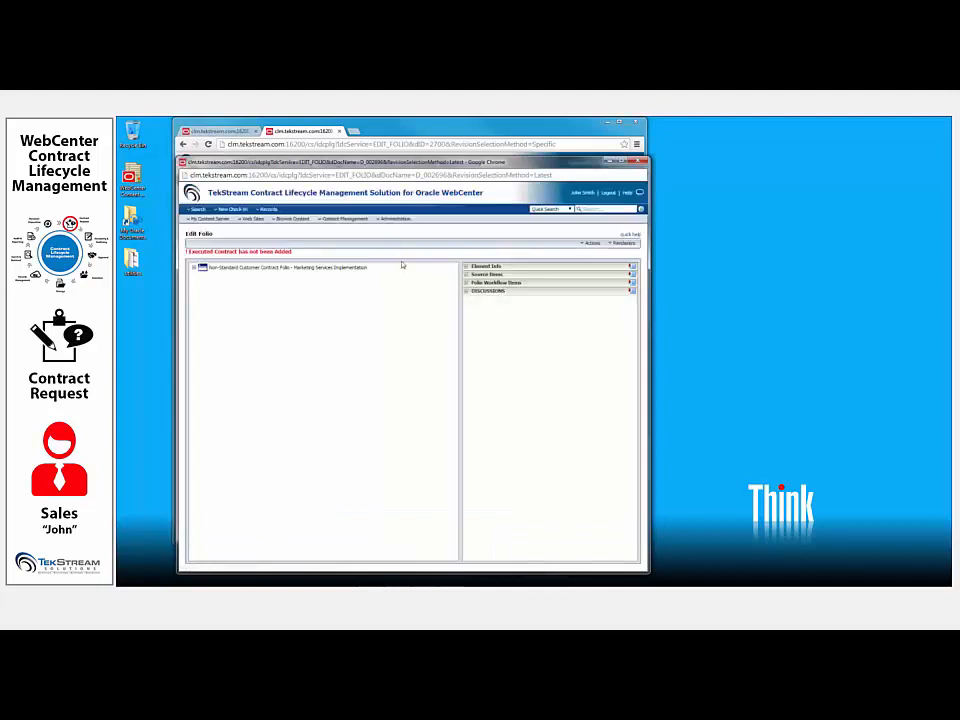
drag(200, 251, 290, 251)
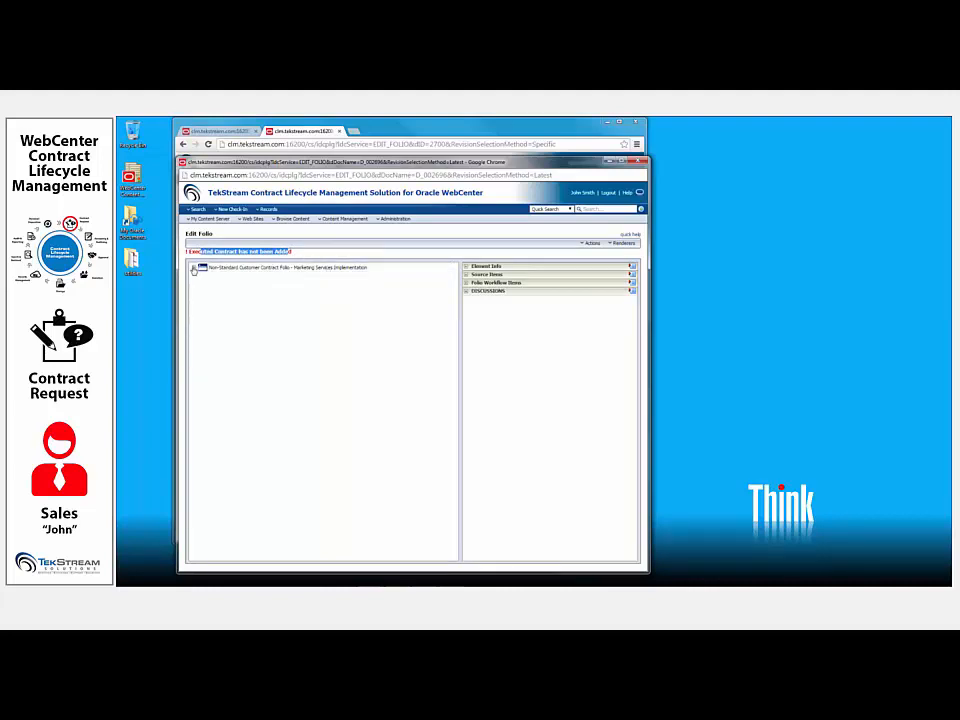
click(194, 267)
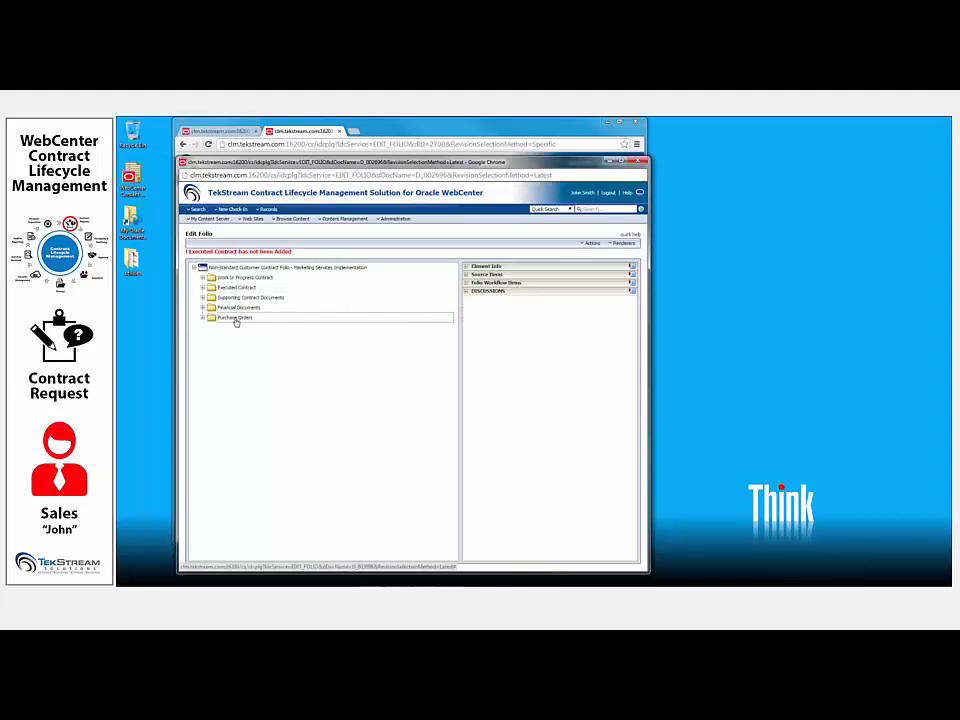
- Search for source items without criteria and add the most recent Contract Request document to the folio's collected items
click(488, 274)
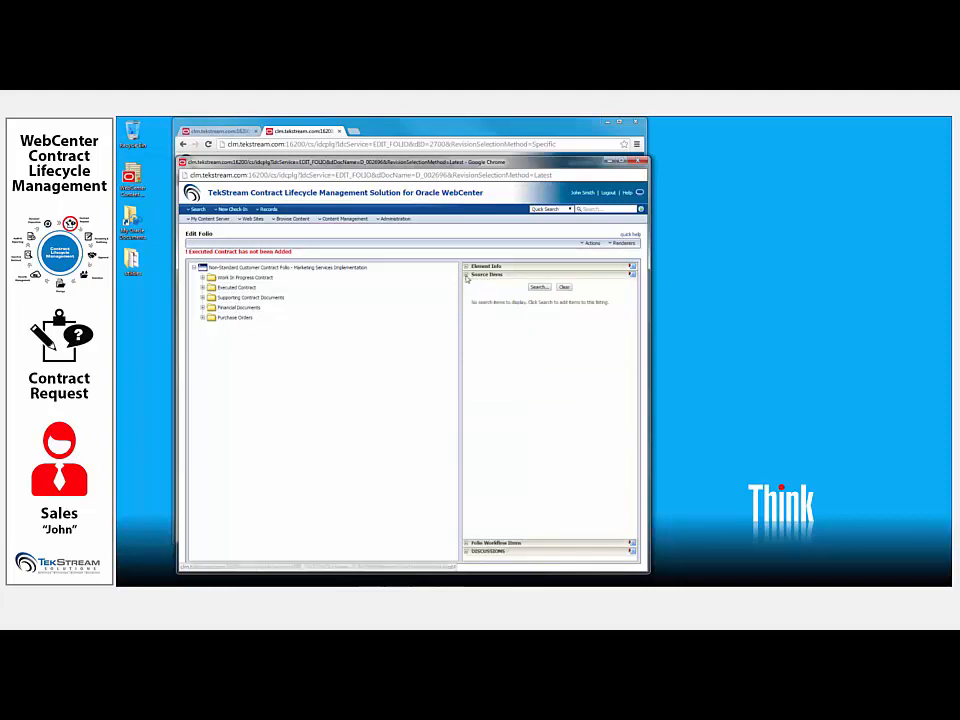
click(539, 288)
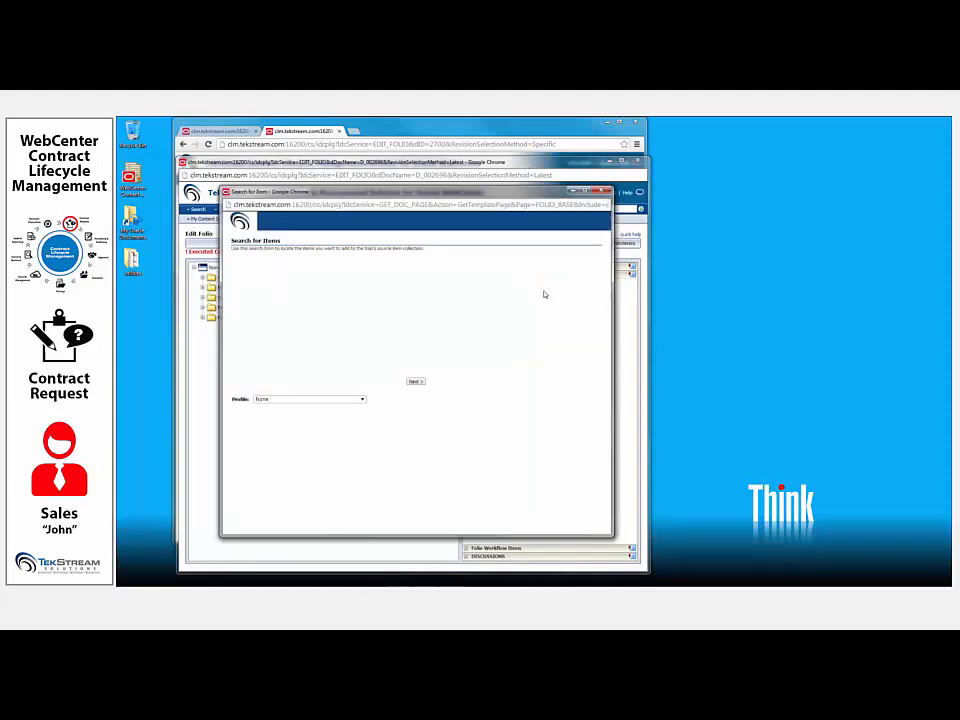
click(418, 382)
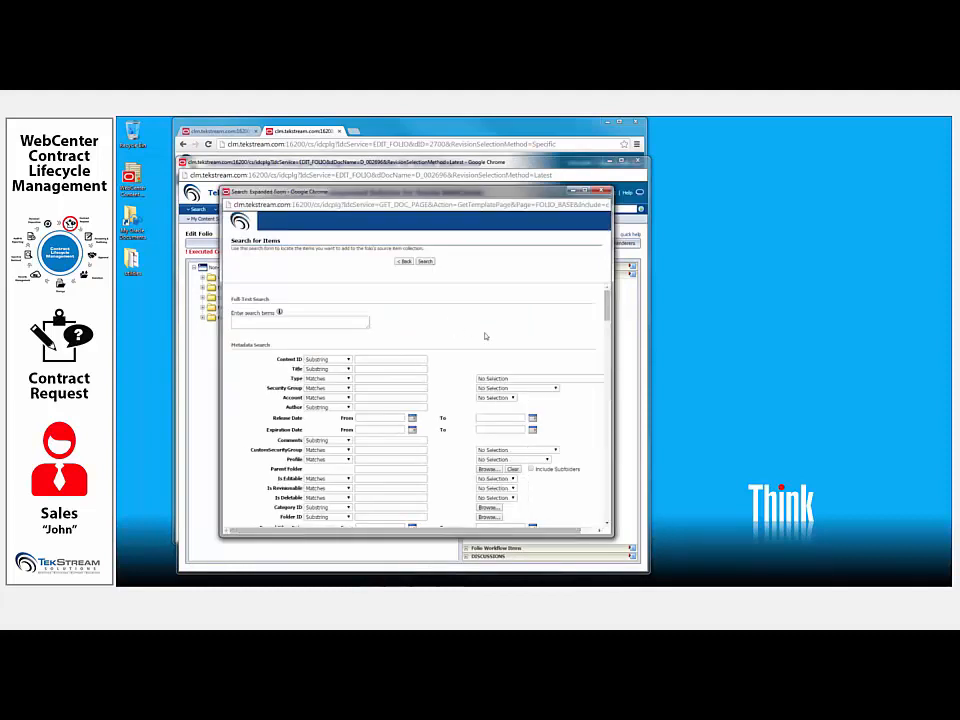
drag(606, 295, 598, 262)
click(426, 261)
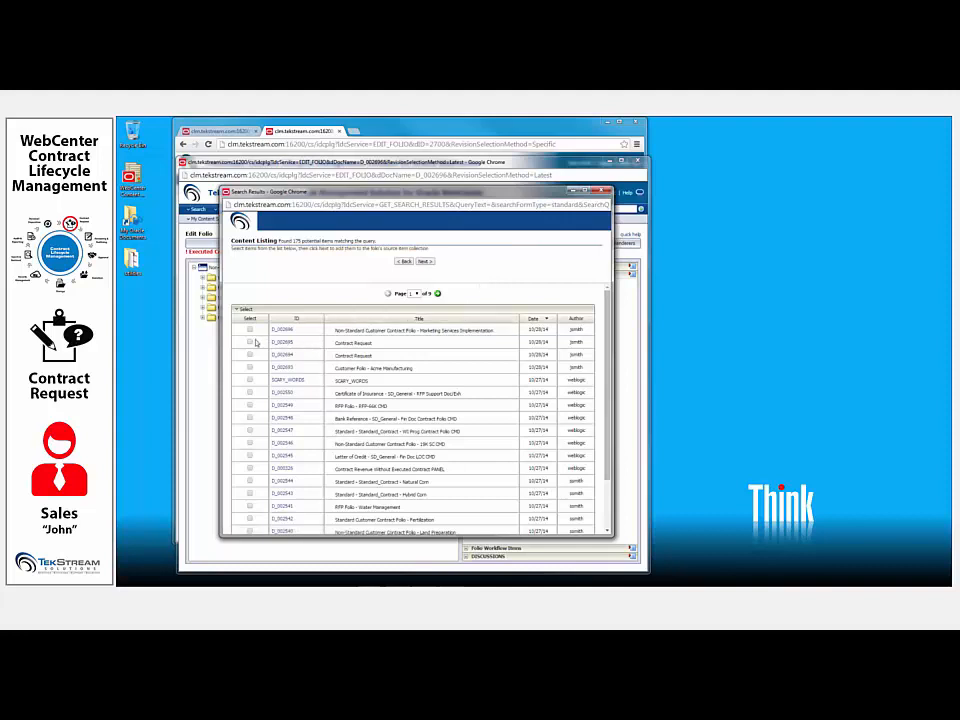
click(250, 342)
click(427, 263)
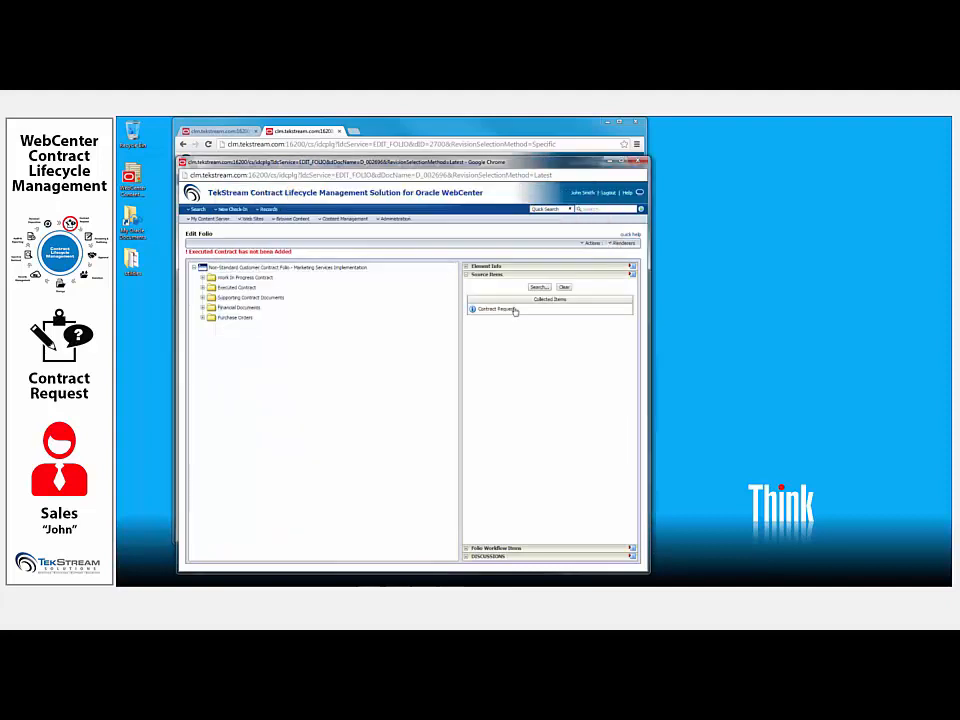
- Place the collected Contract Request in the Supporting Contract Documents folder and save the folio changes
drag(514, 311, 268, 304)
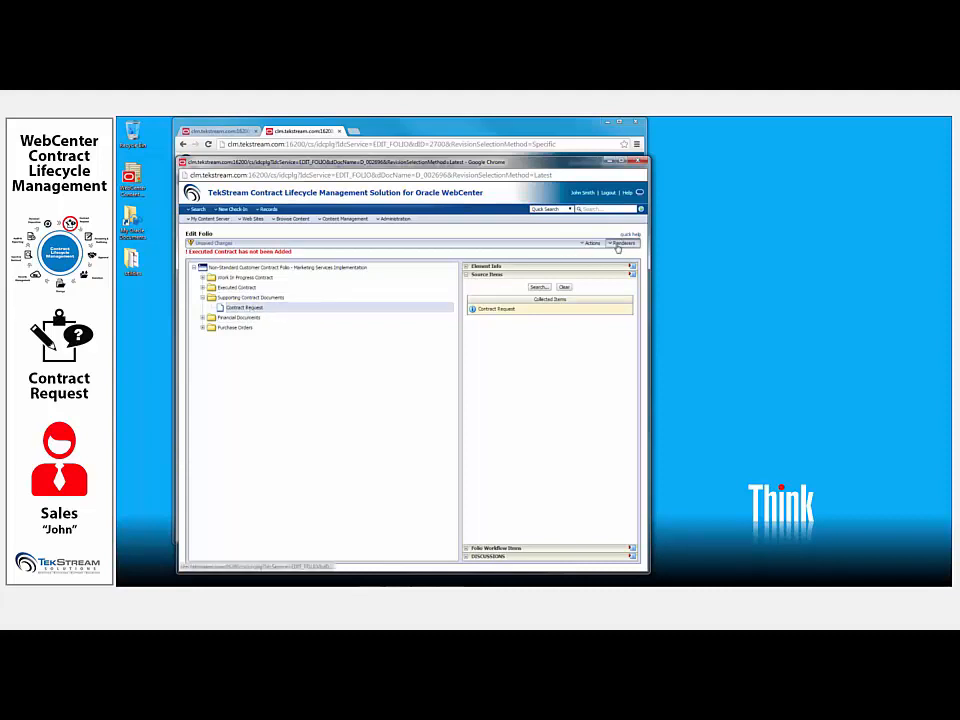
click(594, 244)
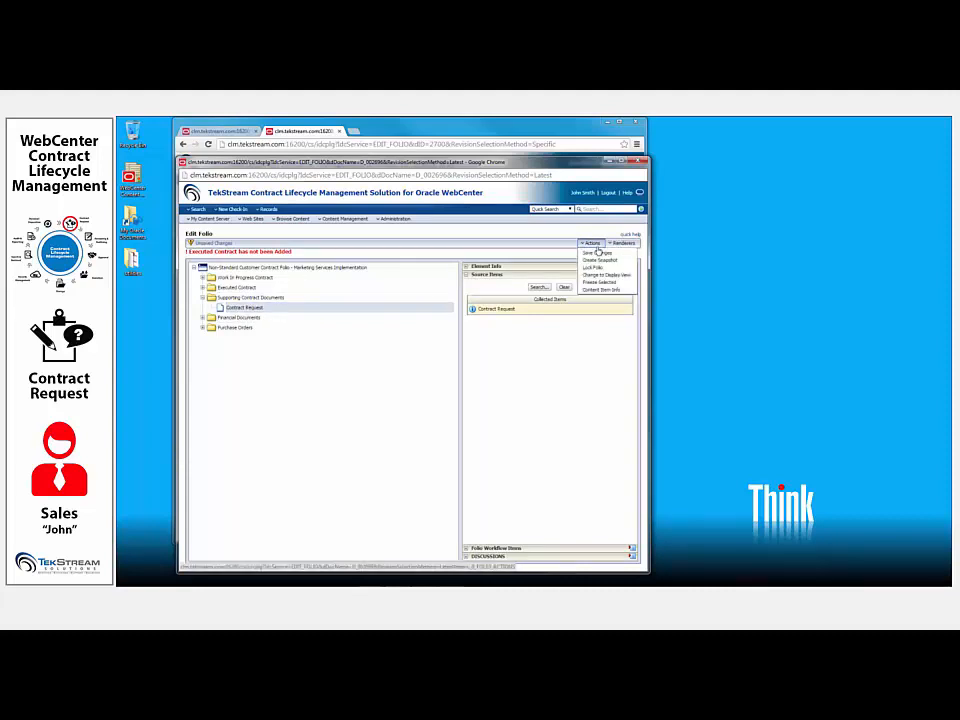
click(598, 253)
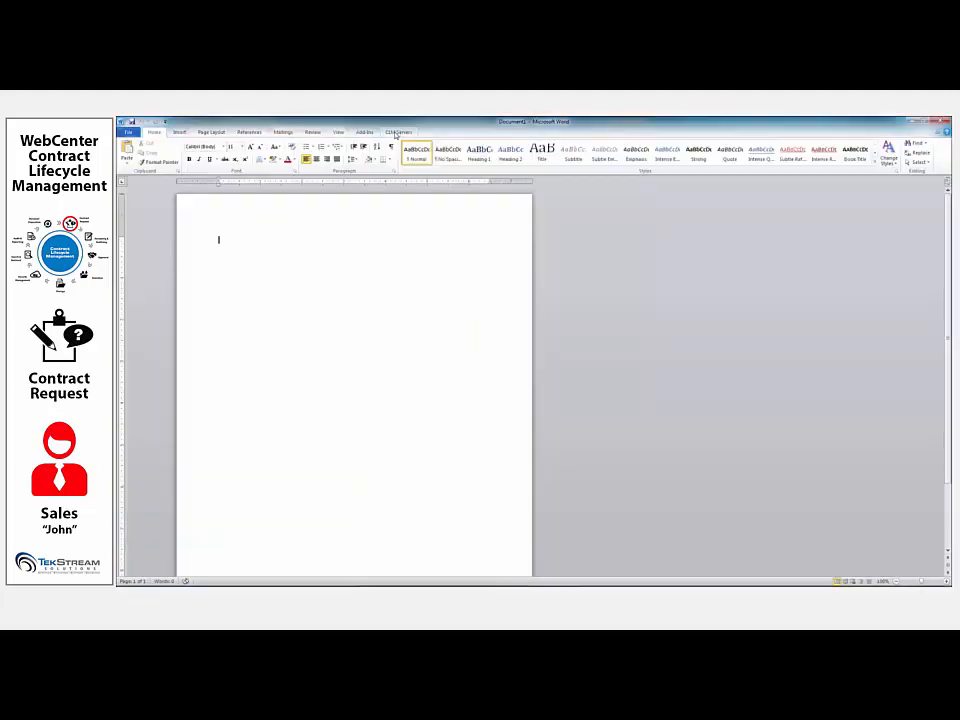
- Open Services SOW Template.docx for editing from the Standard Contract Template folder on the CLM content server
click(397, 133)
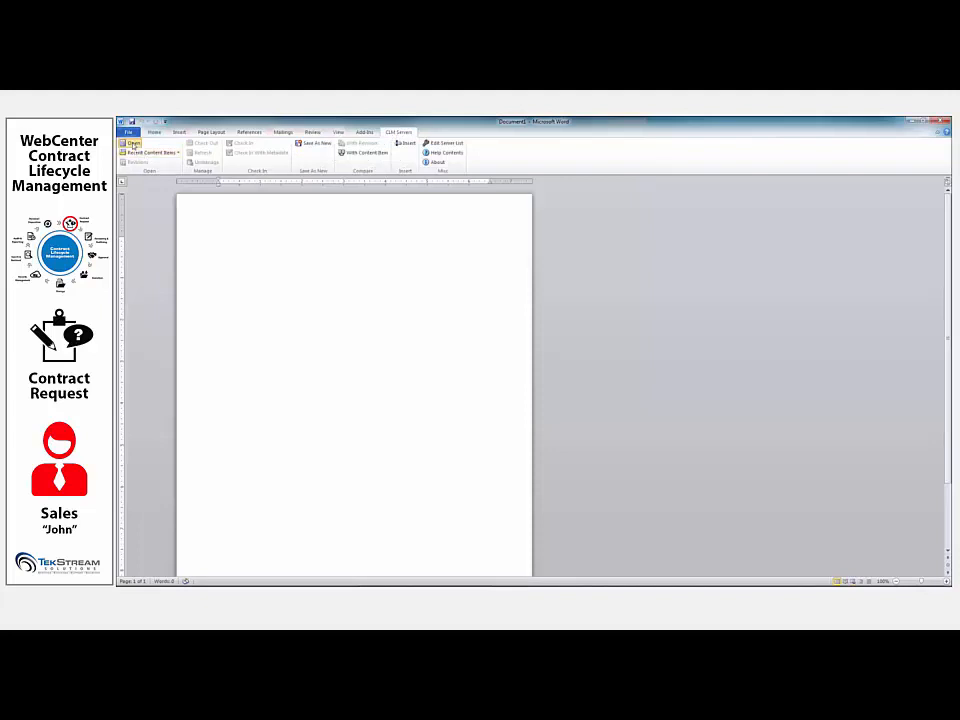
click(132, 143)
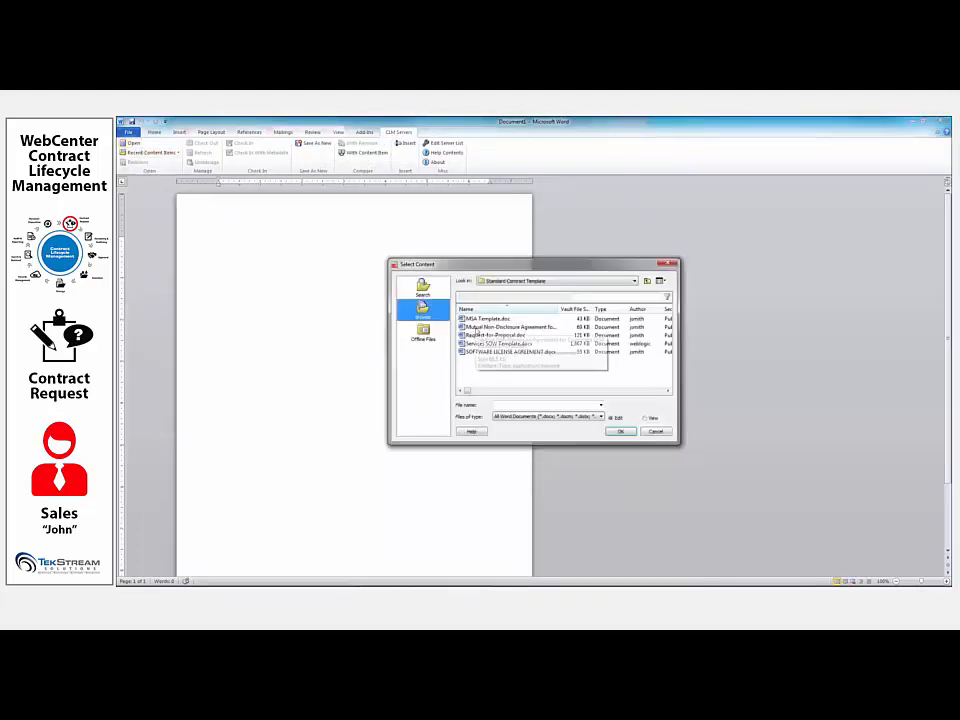
click(572, 285)
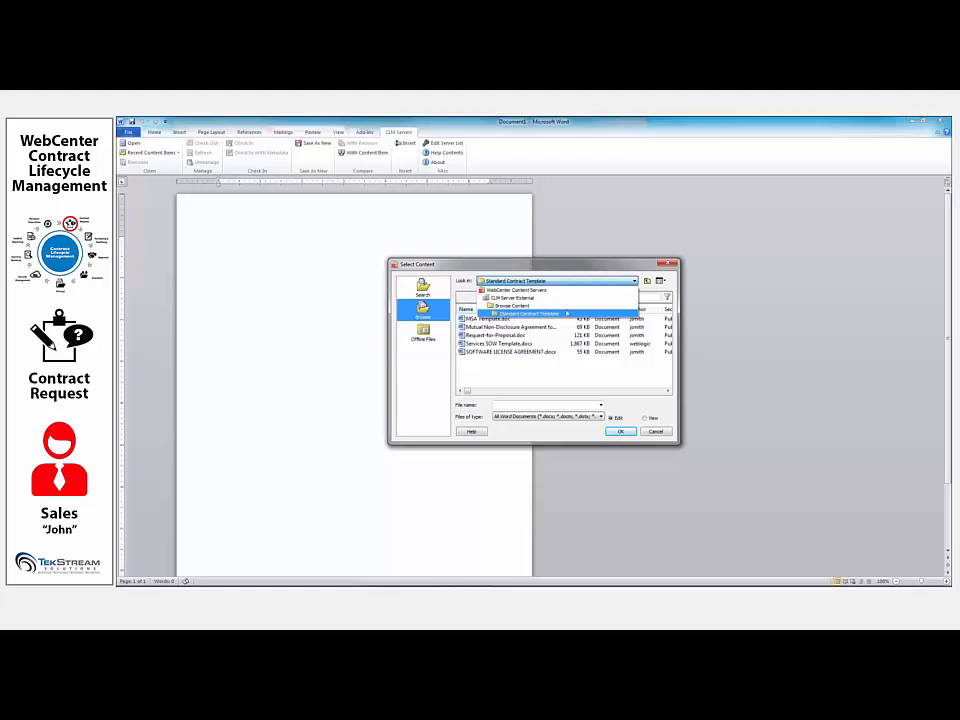
click(530, 313)
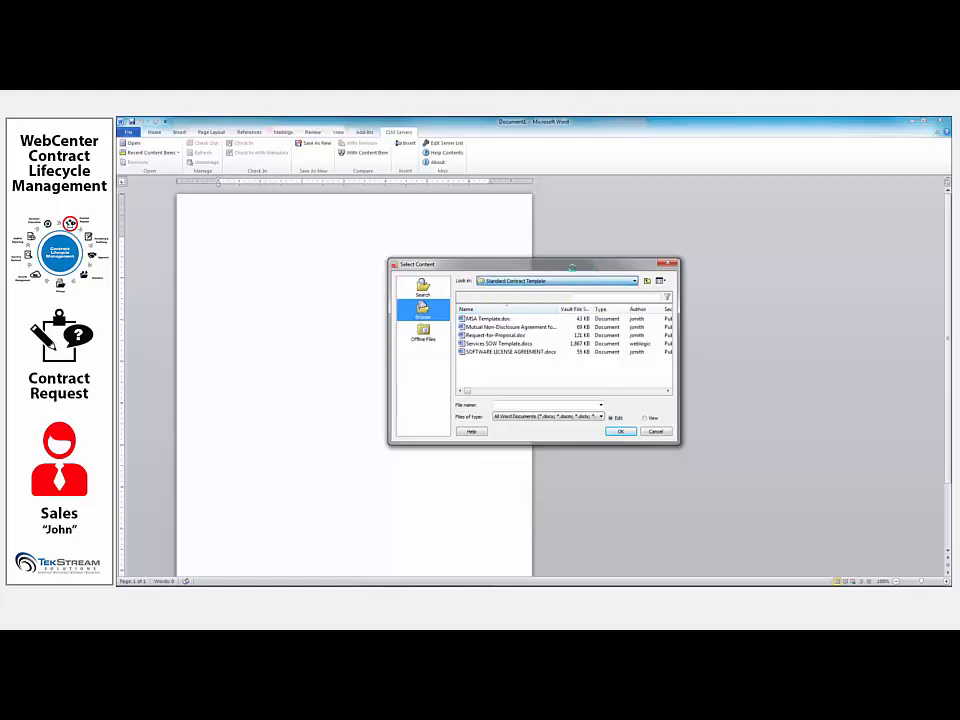
double_click(506, 345)
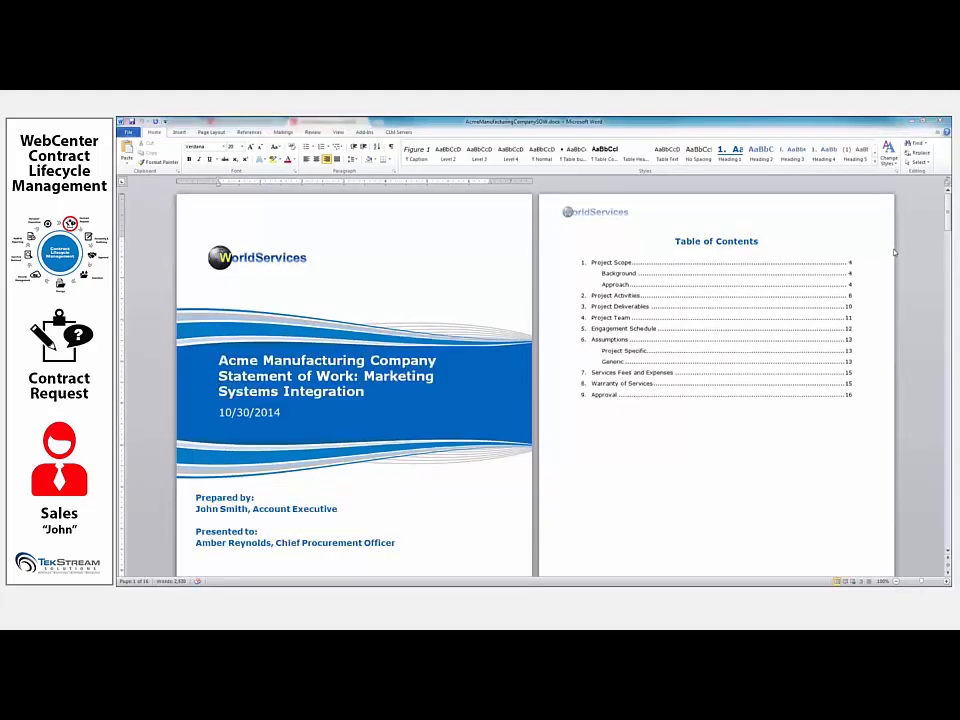
- Look through the Acme Manufacturing statement of work and select the paragraph under Warranty of Services
drag(948, 204, 948, 238)
scroll(905, 284, down, 20)
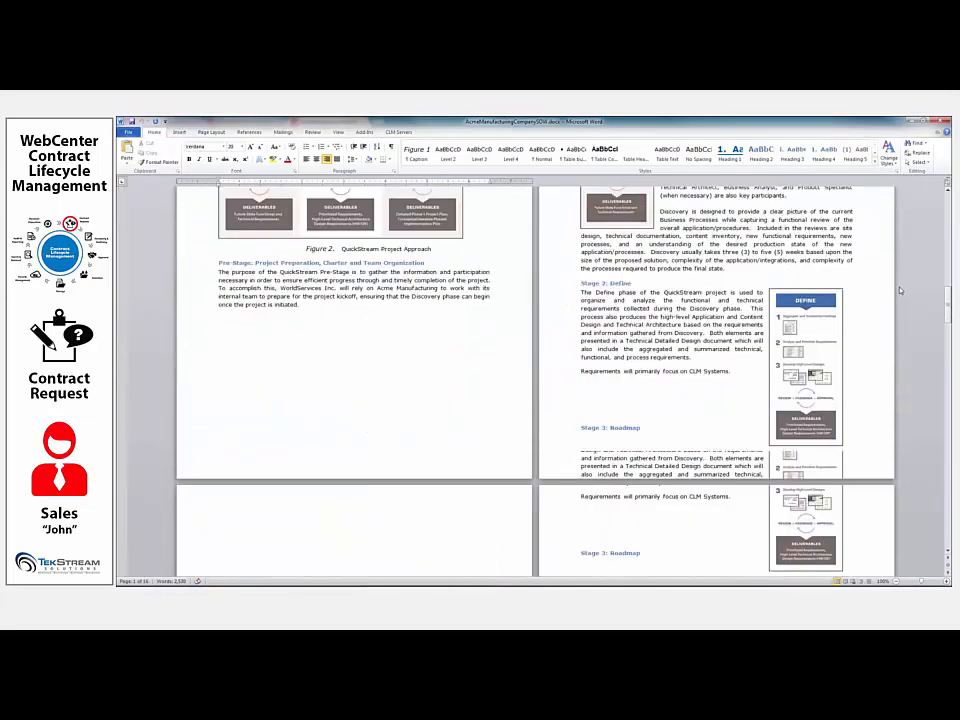
scroll(815, 306, down, 20)
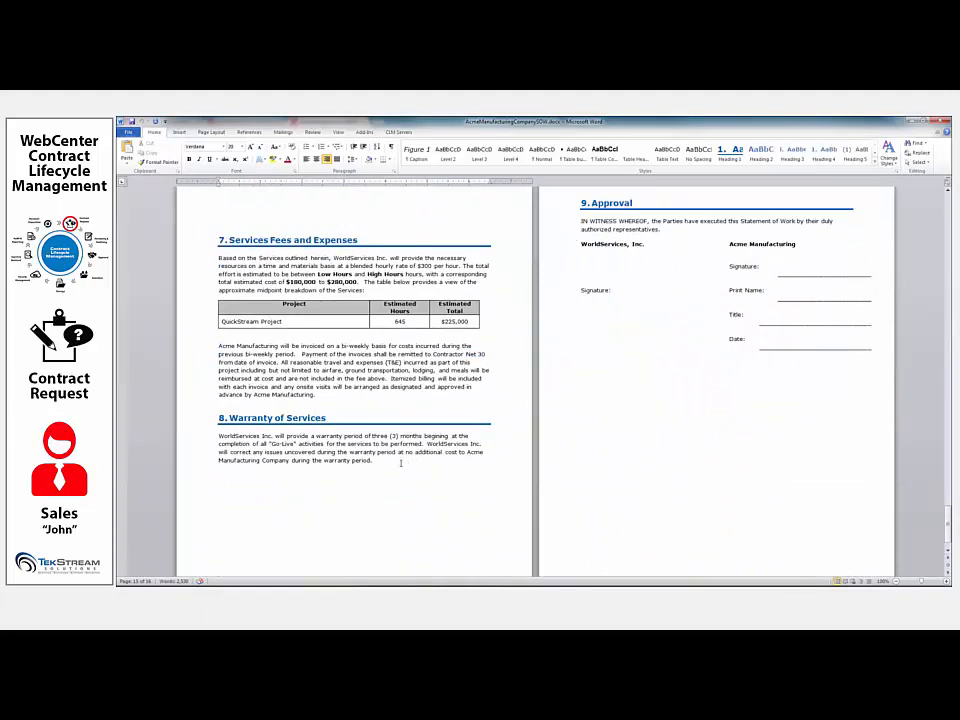
drag(418, 464, 218, 436)
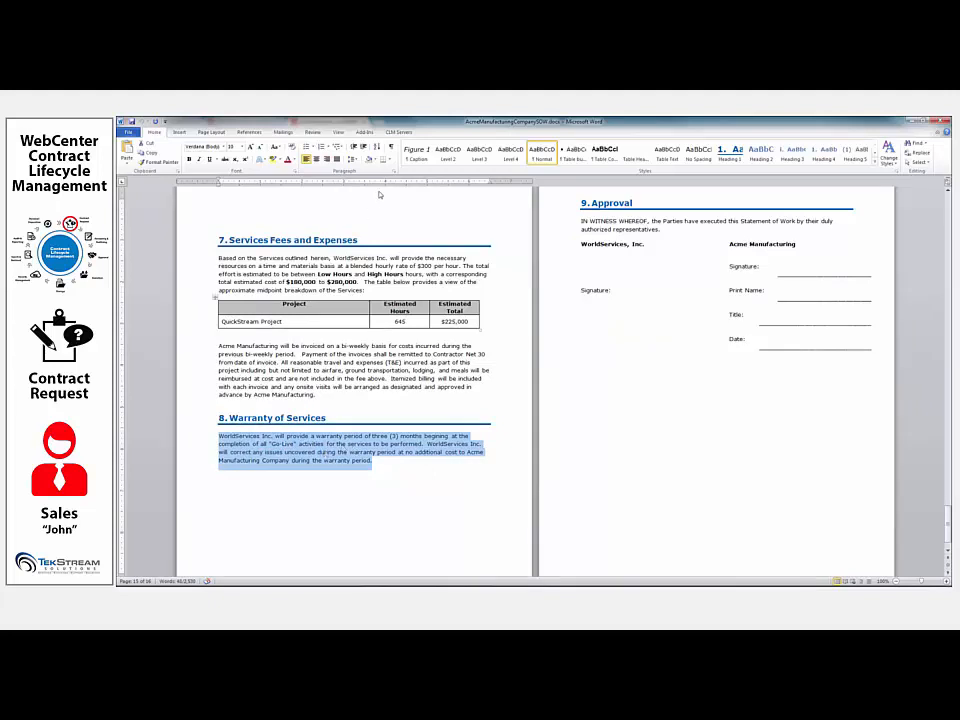
- Save the statement of work to the Desktop as the Word document AcmeManufacturingCompanySOW.docx and close it
click(399, 132)
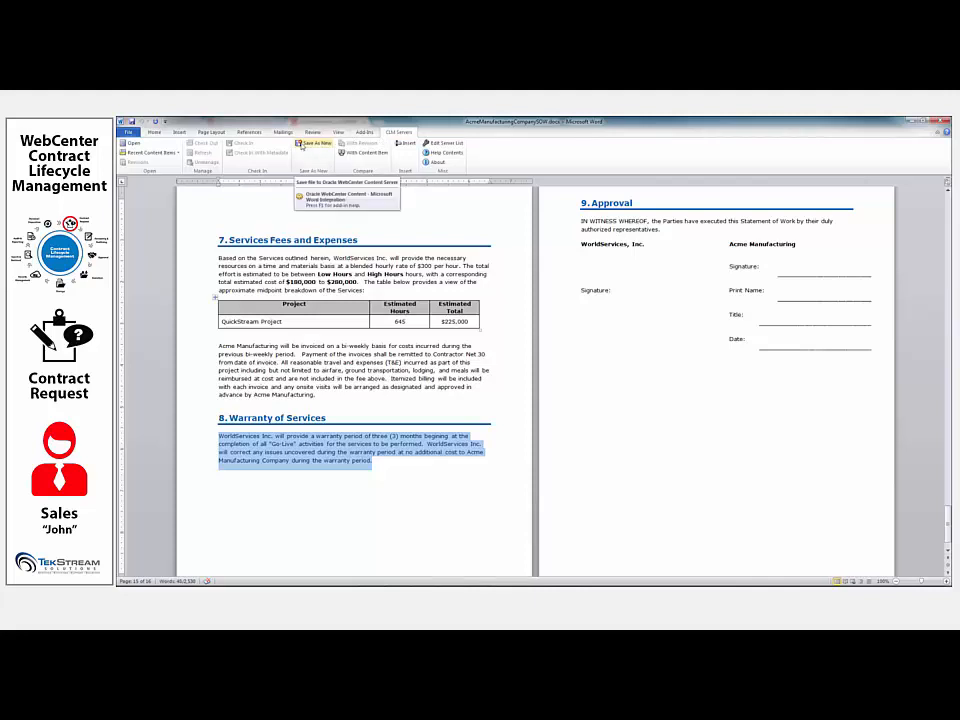
click(128, 131)
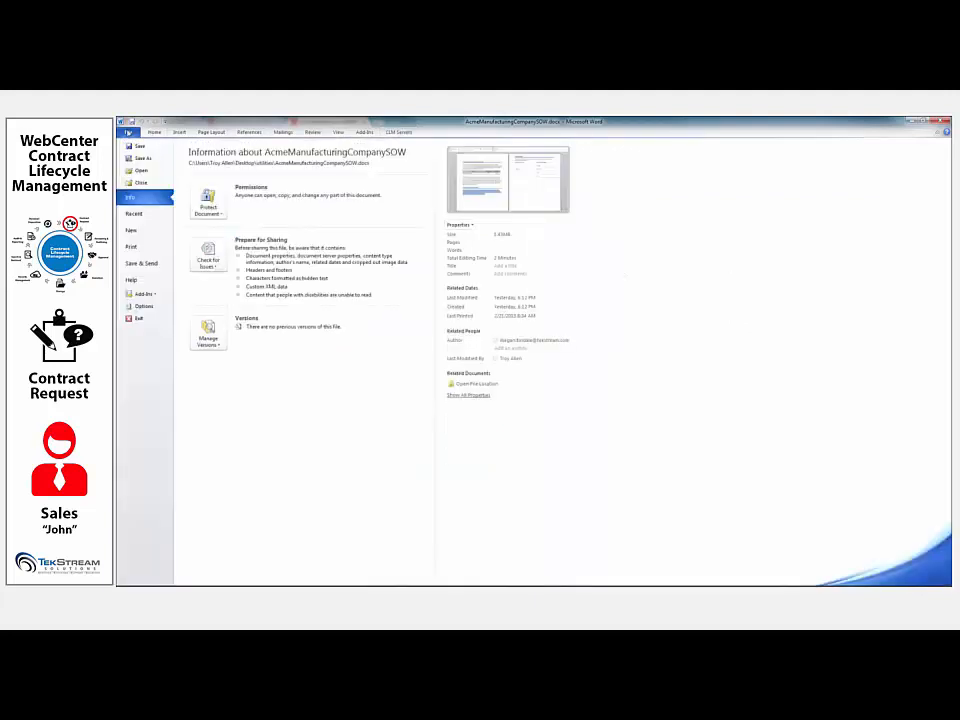
click(141, 159)
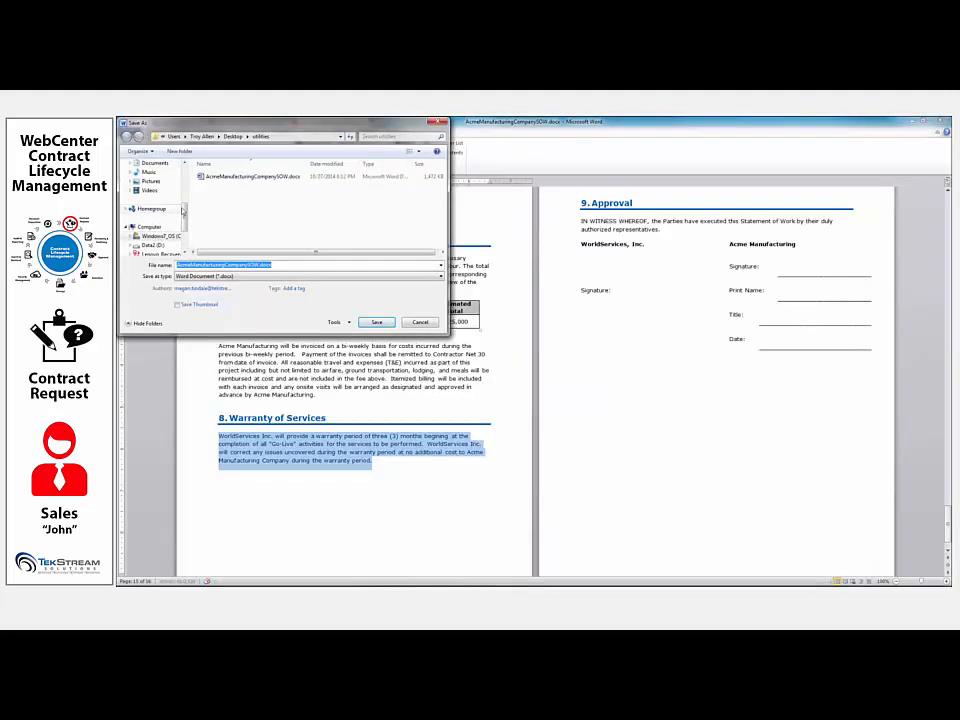
drag(185, 212, 191, 176)
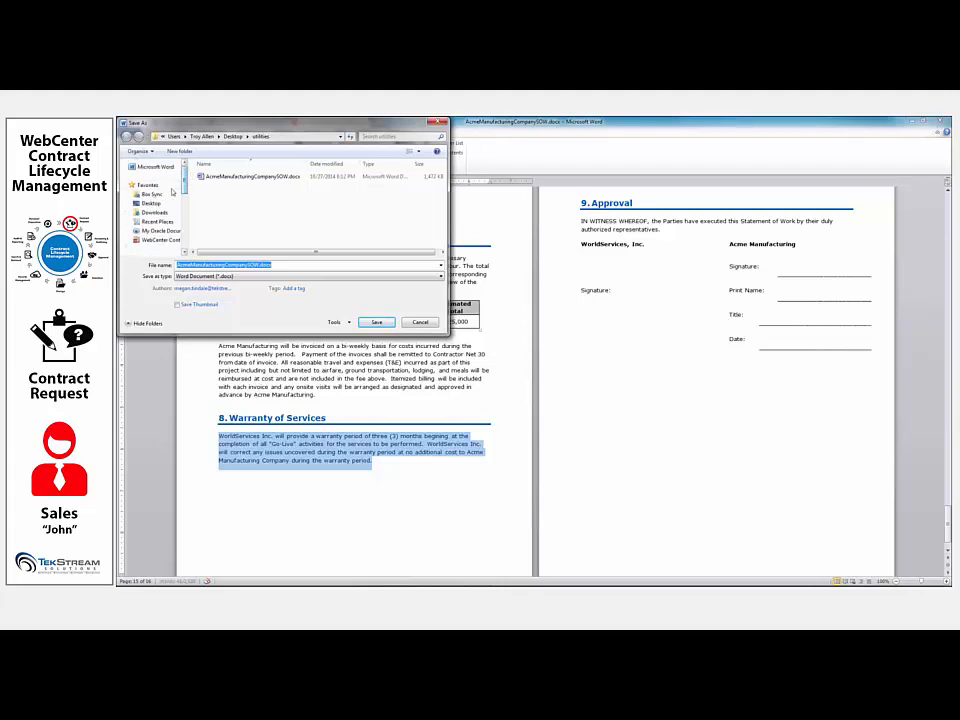
click(151, 203)
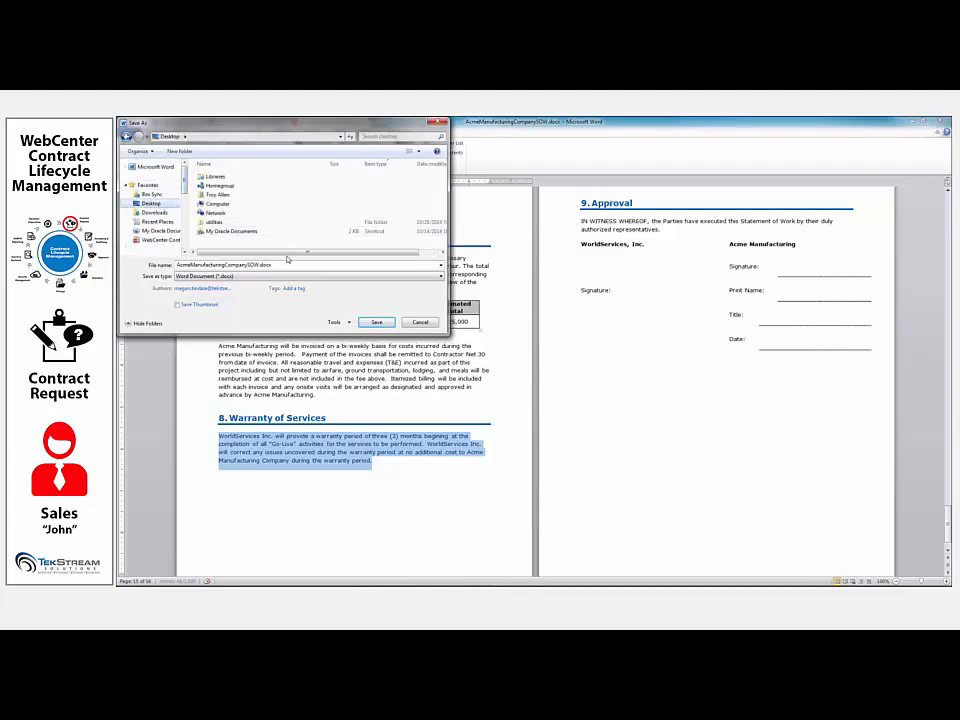
click(377, 324)
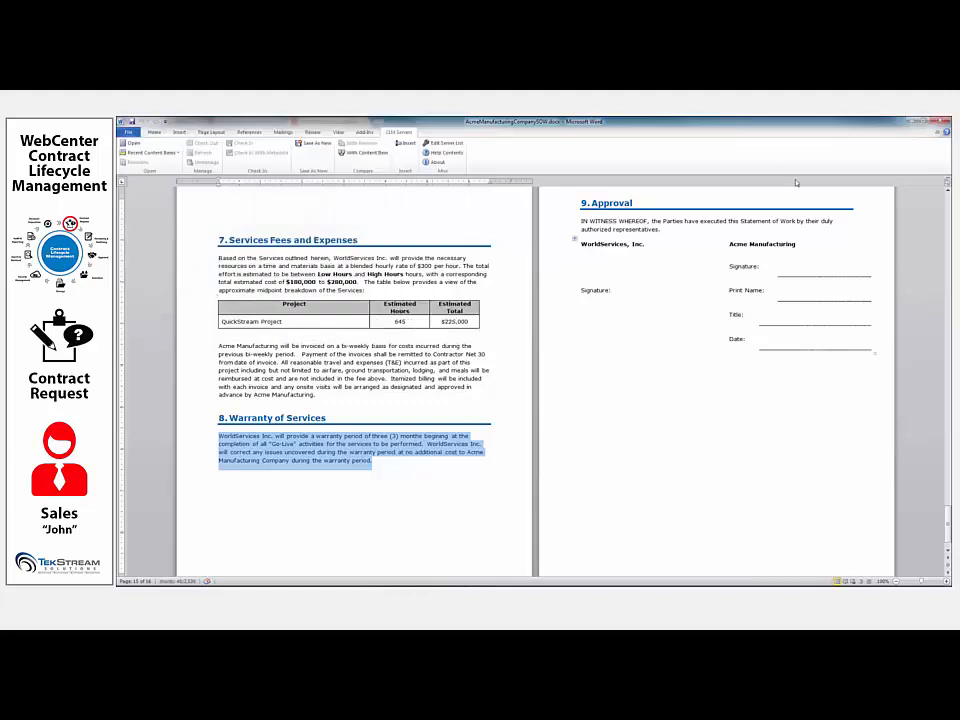
click(941, 121)
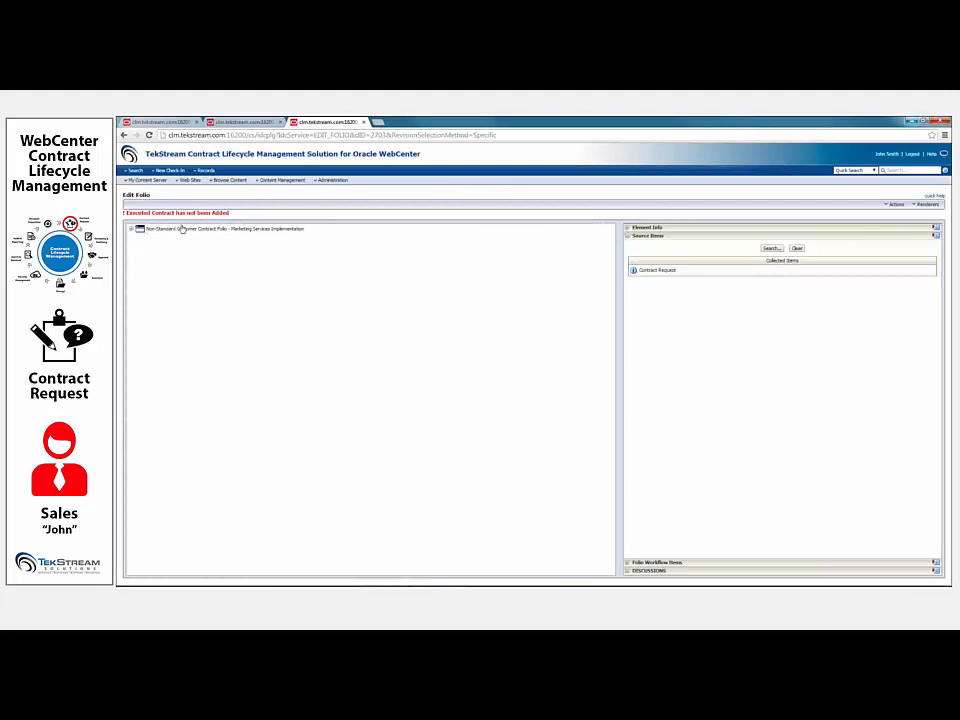
- Check the Marketing Services SOW into the Work In Progress Contract folder with approval group Manufacturing Marketing and save the folio changes
click(133, 230)
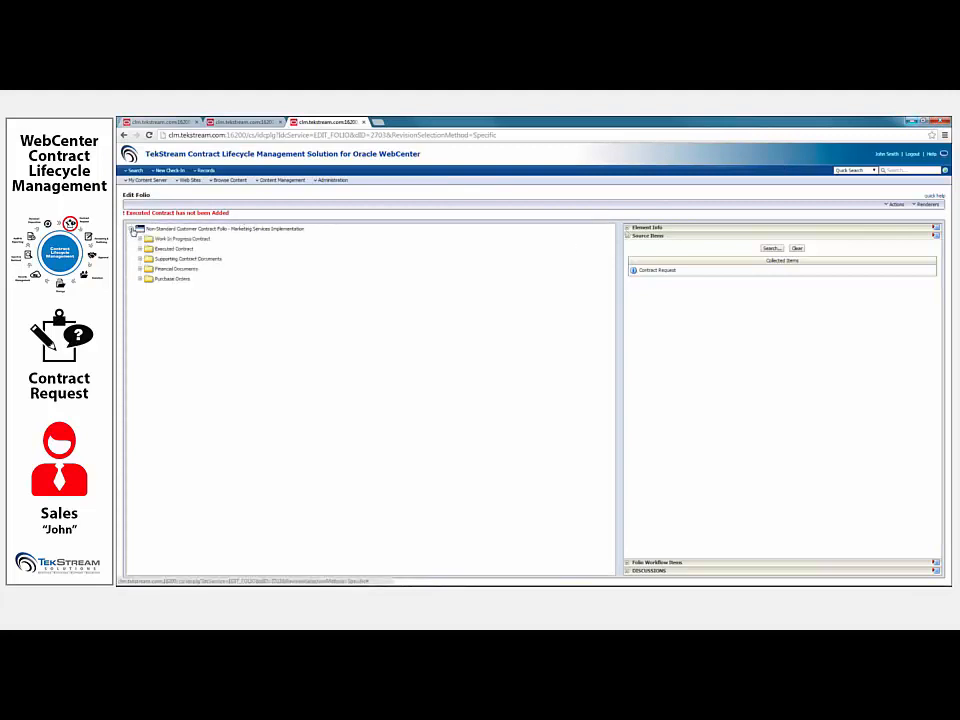
right_click(179, 242)
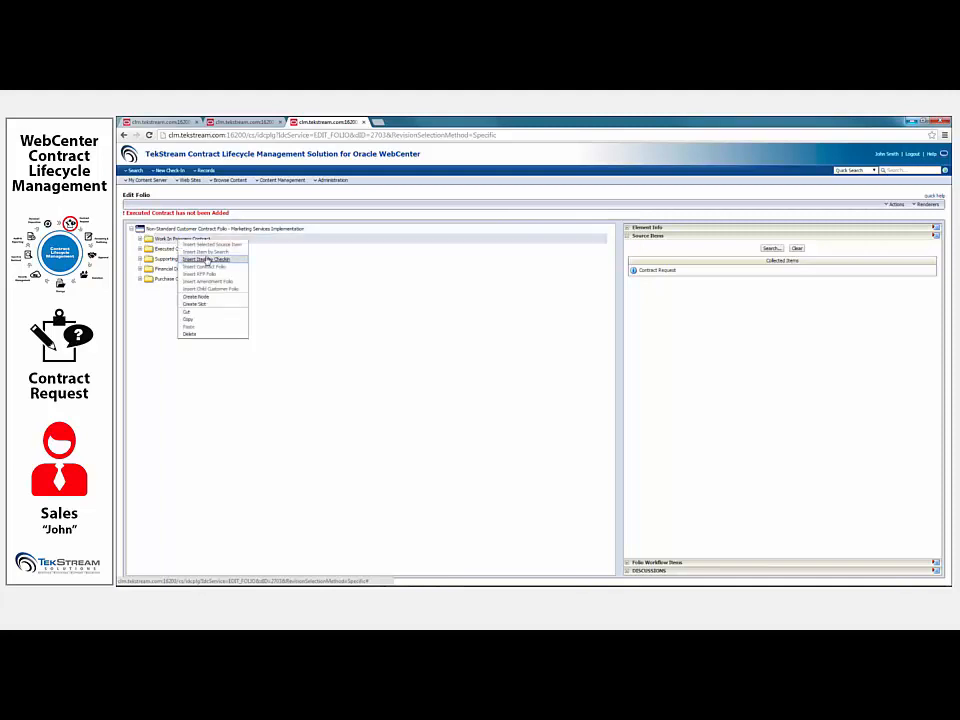
click(207, 260)
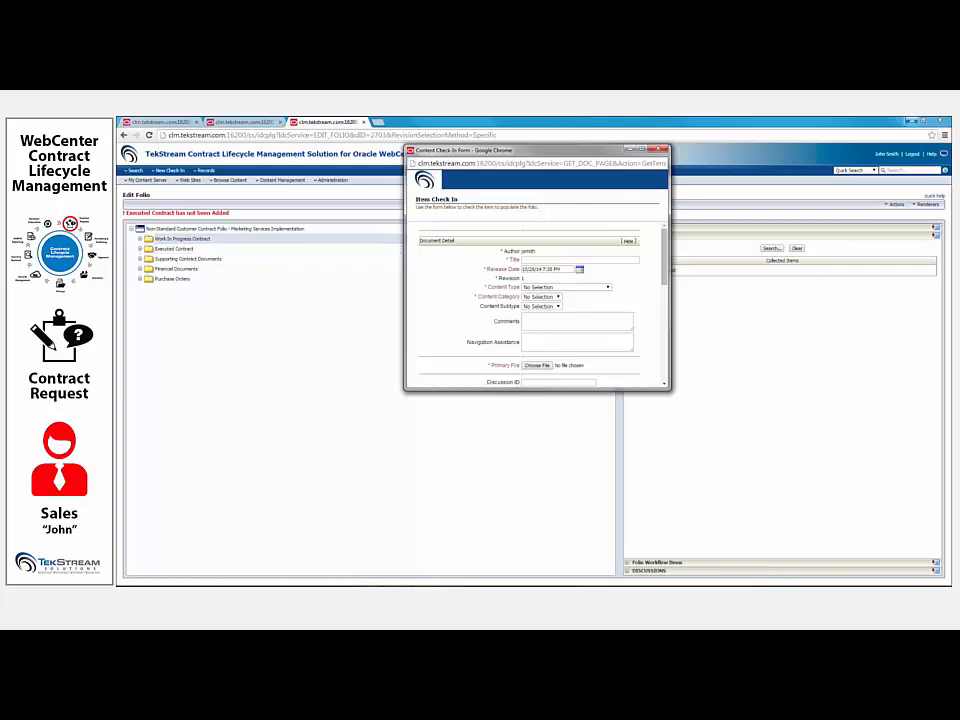
scroll(540, 300, down, 10)
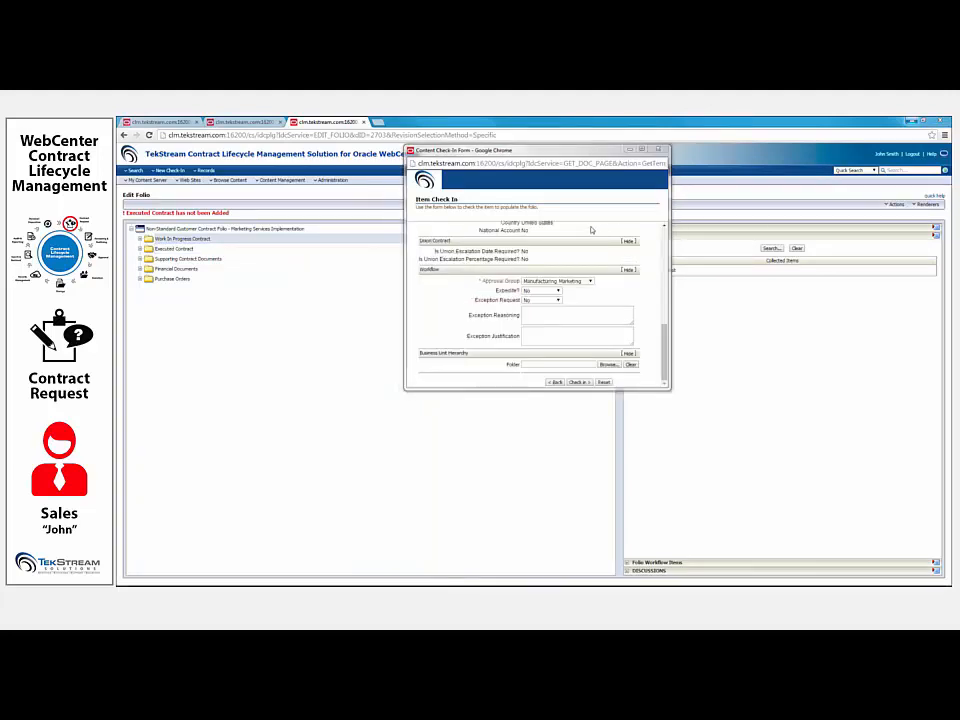
mouse_move(666, 340)
mouse_down()
mouse_move(665, 244)
mouse_move(665, 347)
mouse_up()
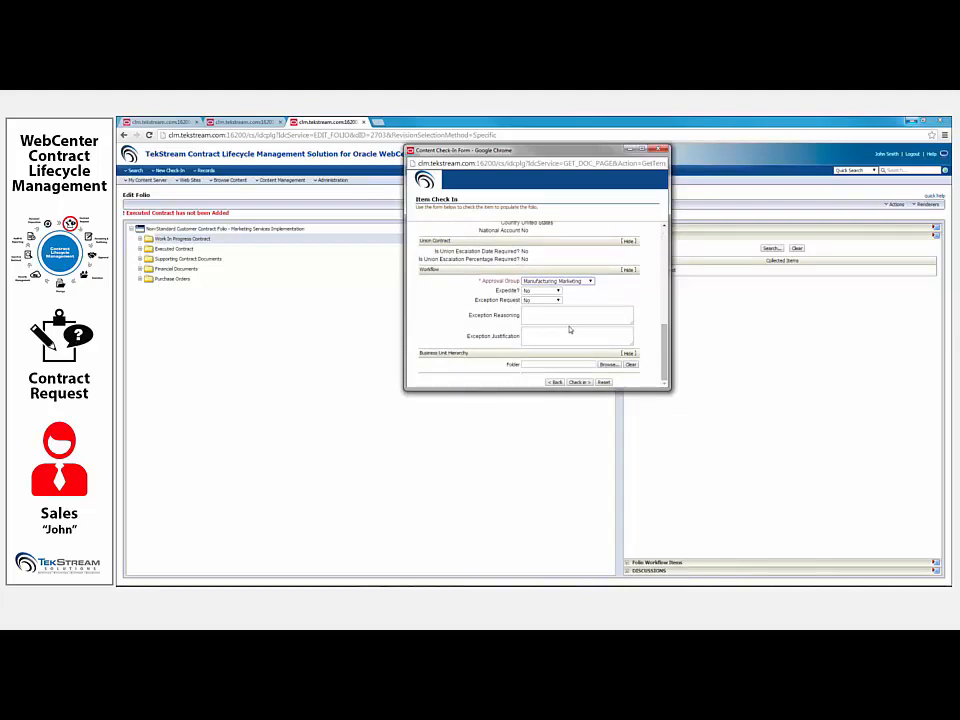
click(584, 382)
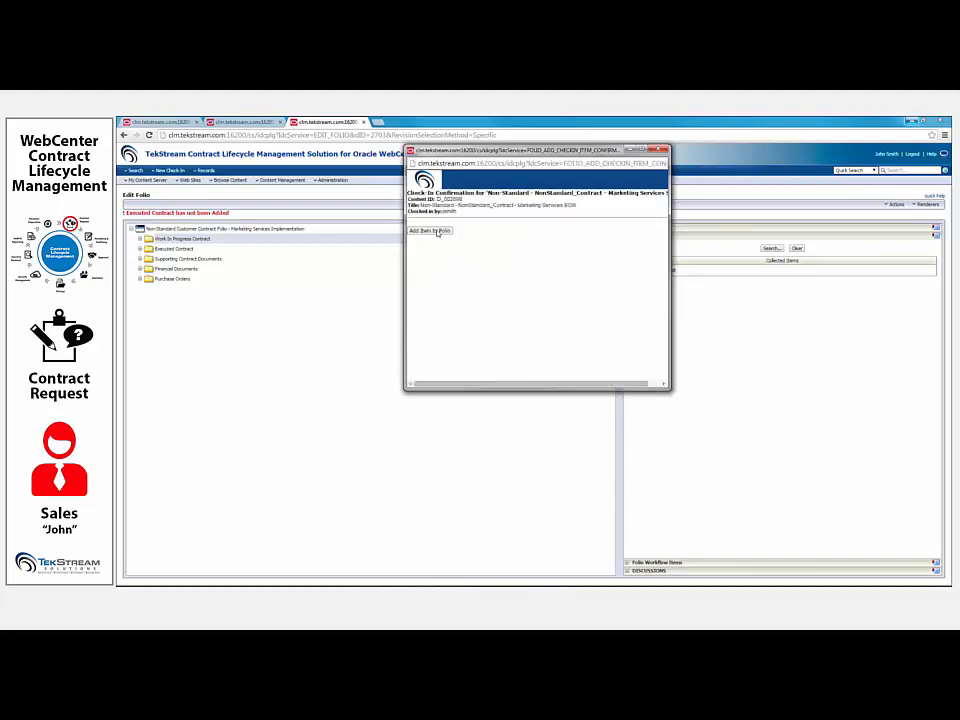
click(436, 233)
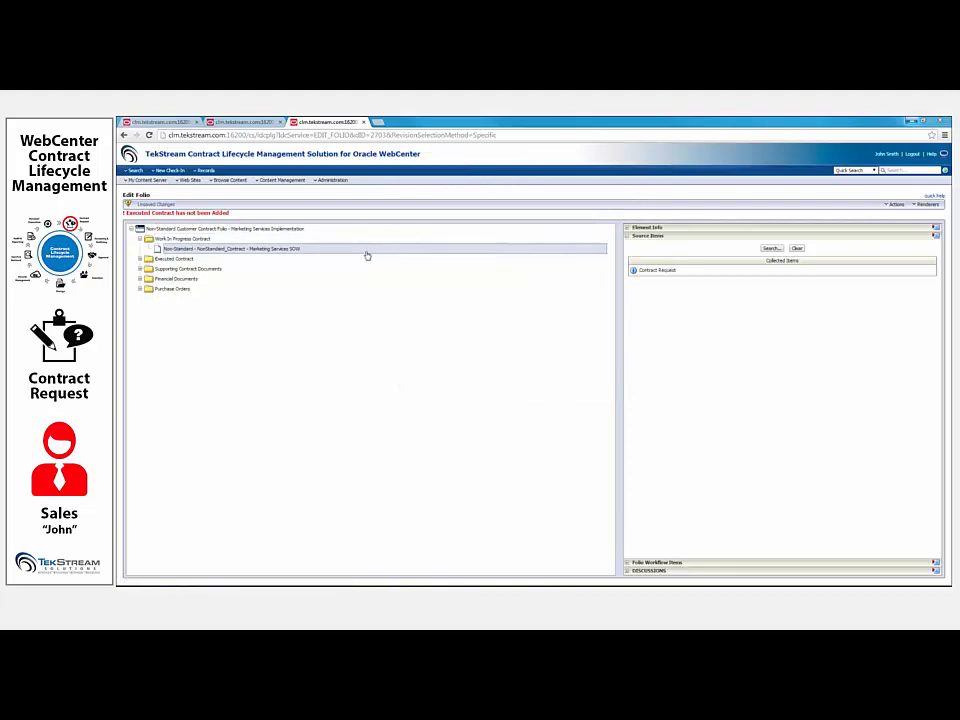
click(903, 207)
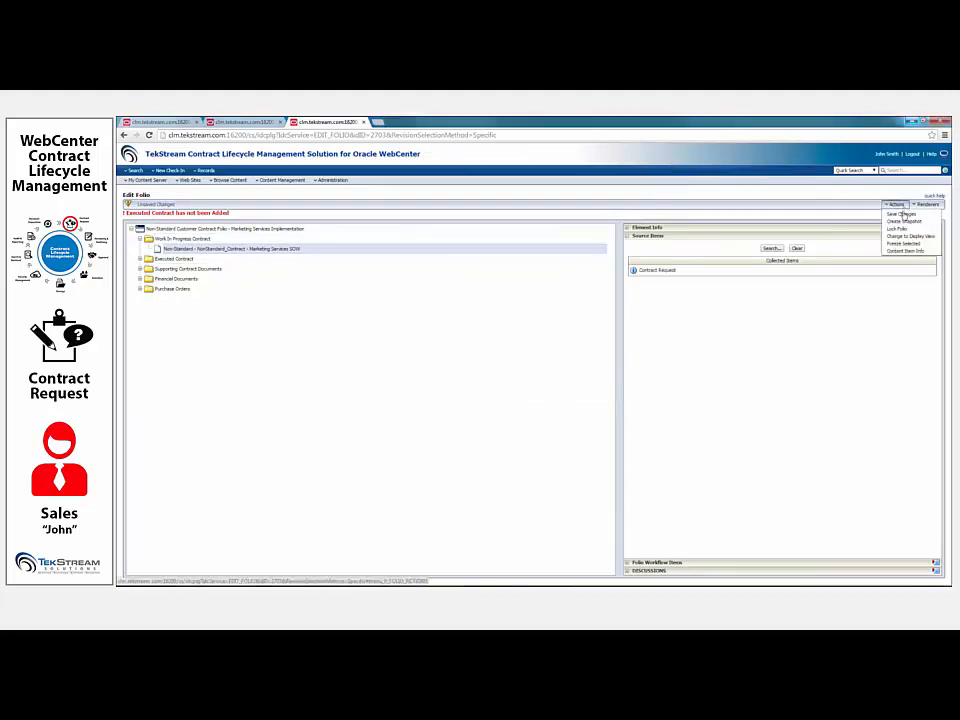
click(905, 216)
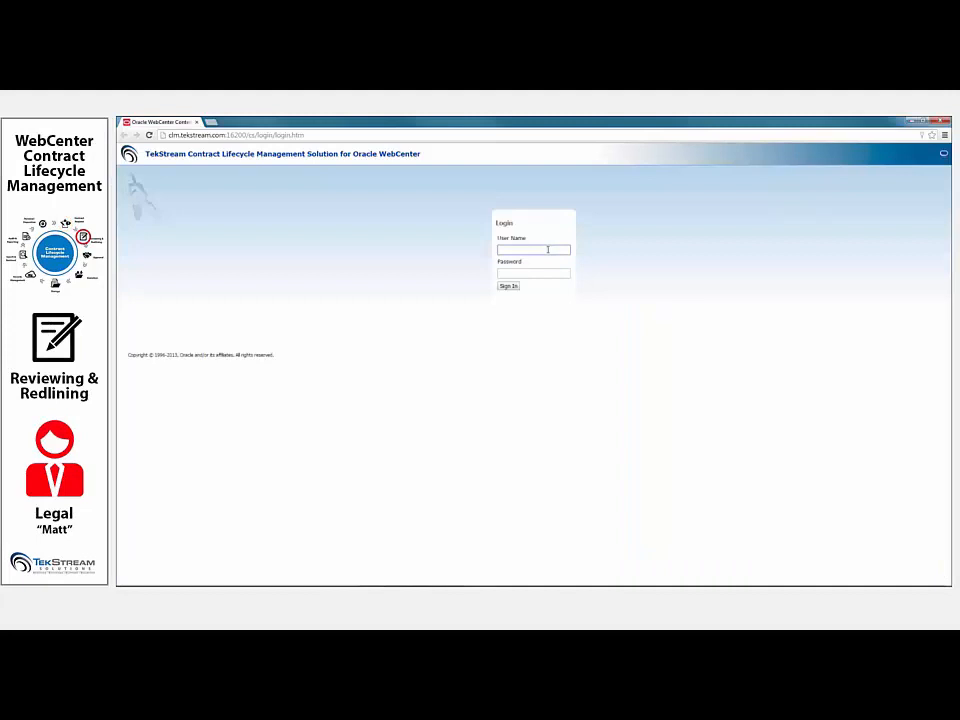
- Sign in to the contract management site as the legal reviewer with the account's user name and password
key(Tab)
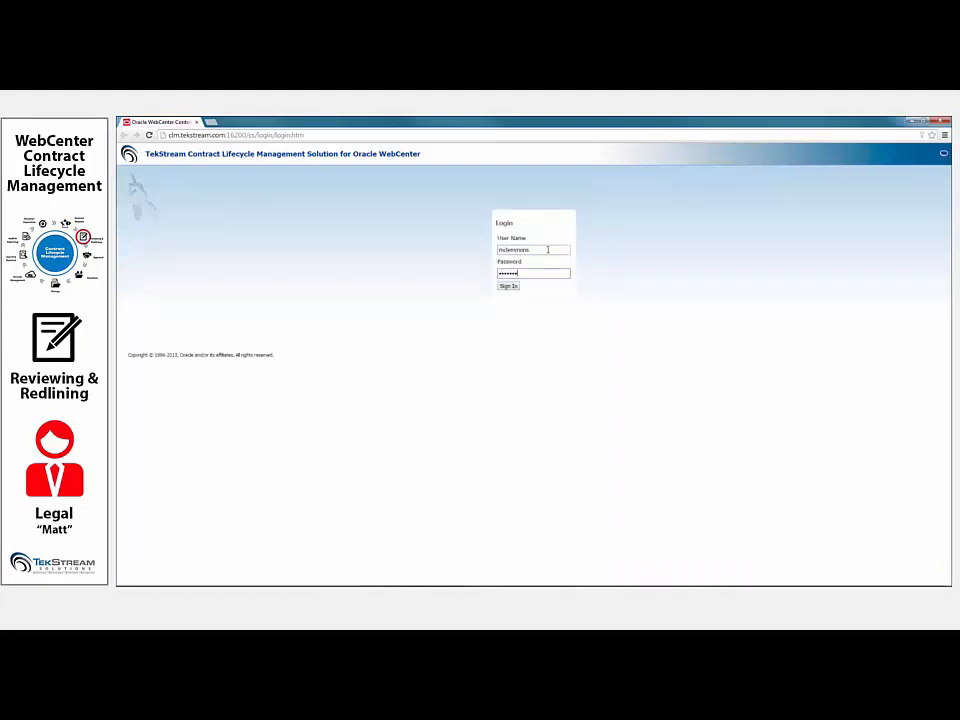
key(Return)
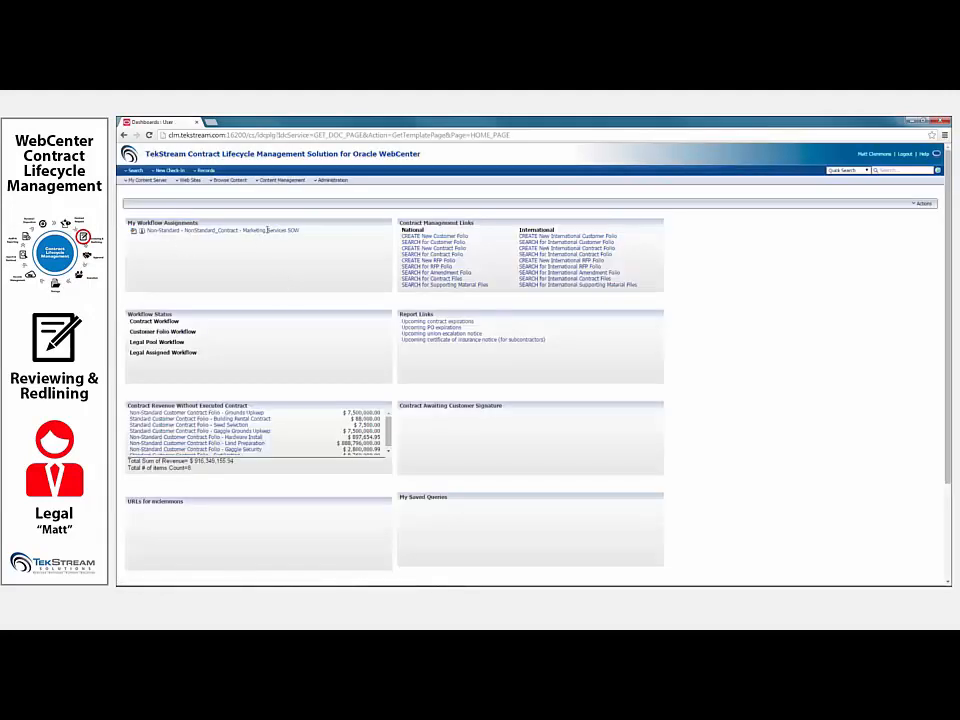
- Open the Marketing Services SOW workflow assignment and examine the flagged risk words "no additional cost" and "warranty" on their listed pages
click(133, 232)
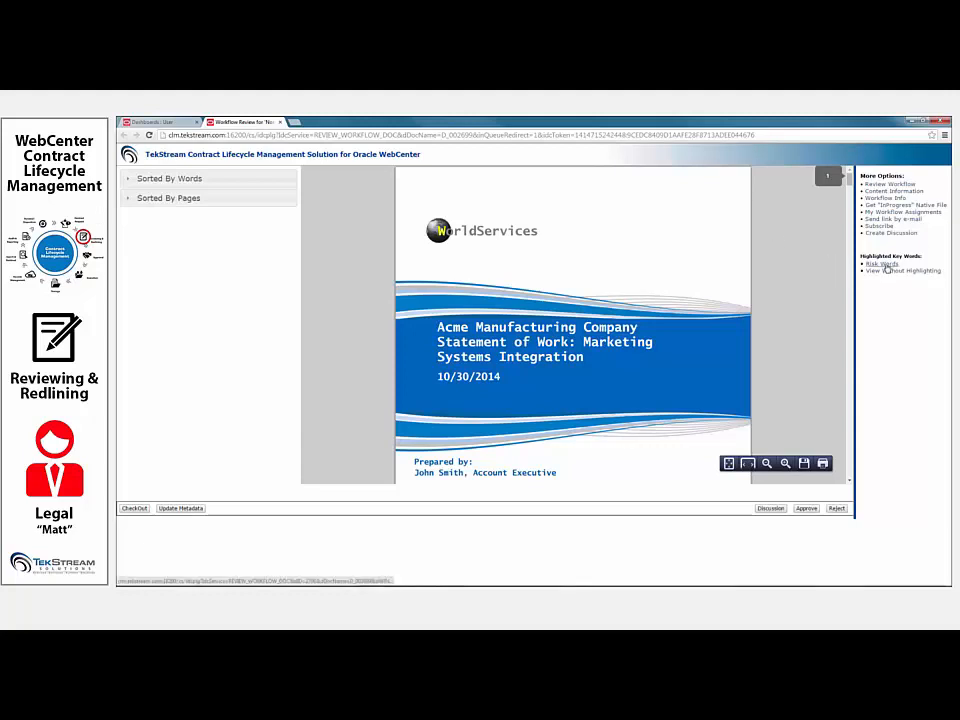
click(197, 180)
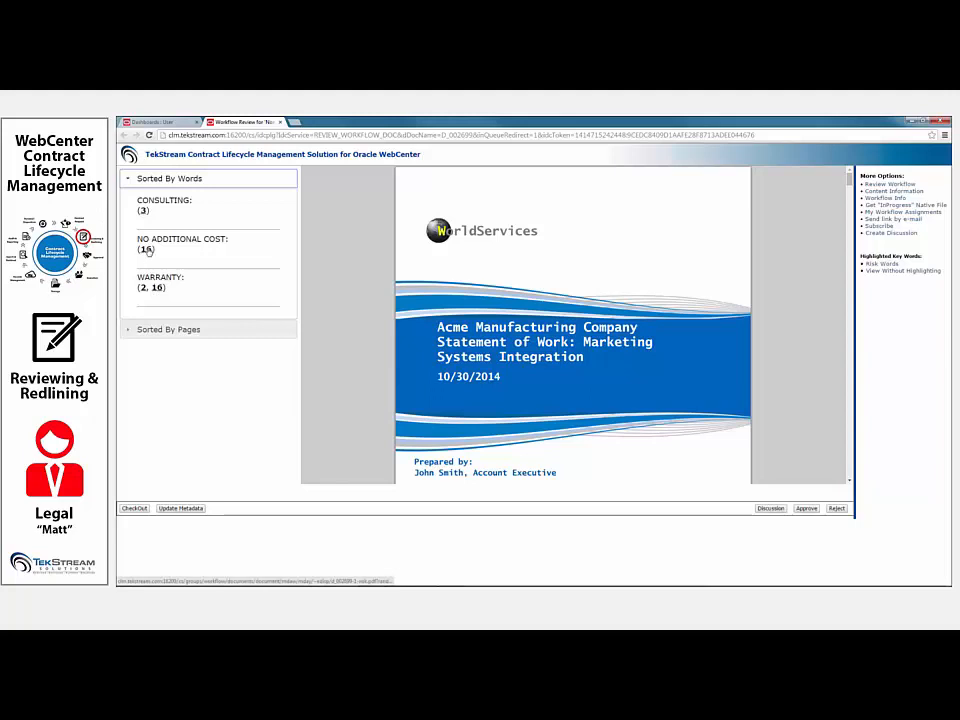
click(146, 249)
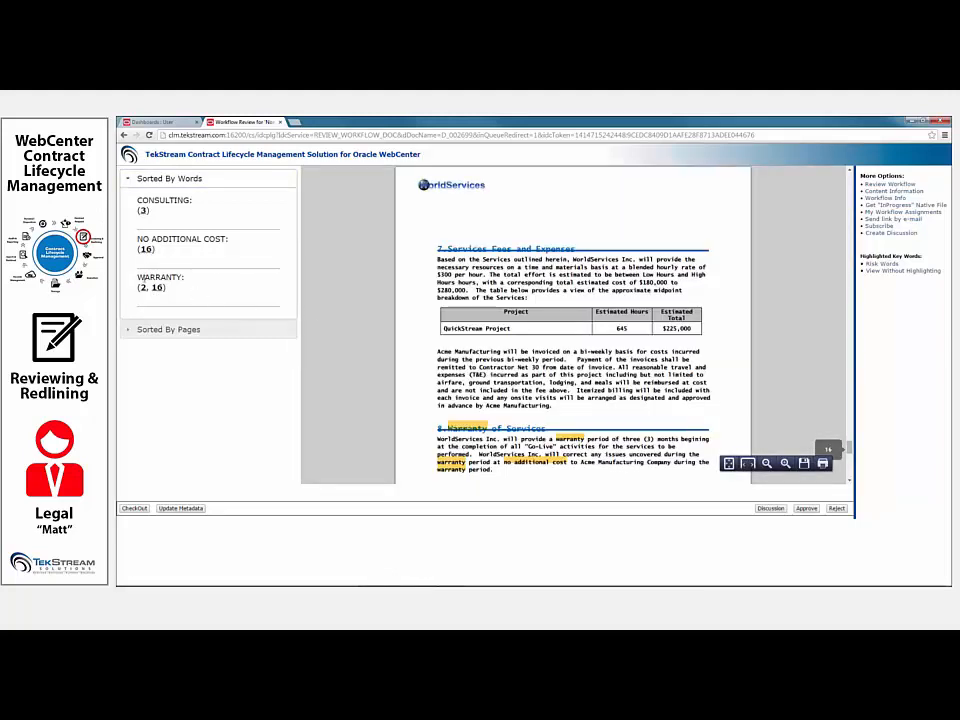
click(143, 288)
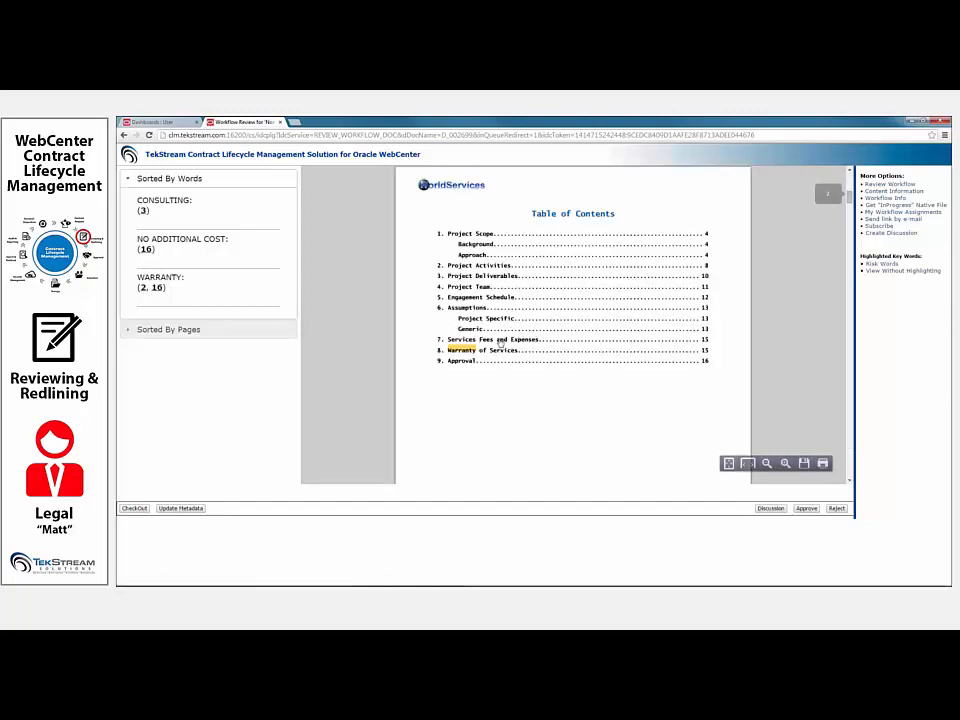
click(157, 288)
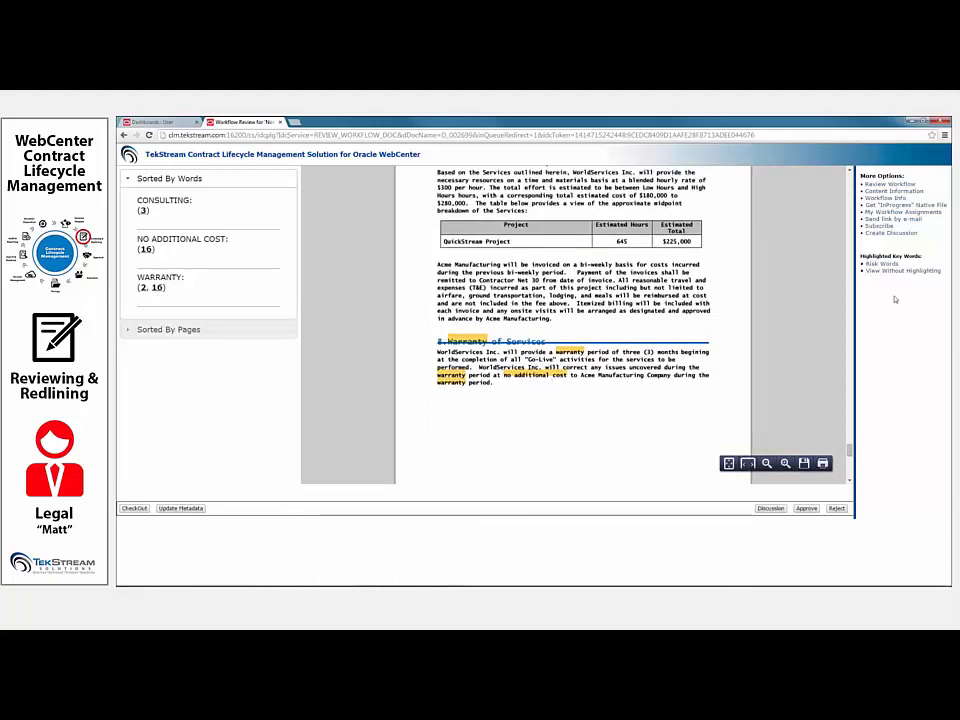
- Post a "Warranty Statement included" discussion saying "I've reviewed this and I think it is Okay" and asking compliance to verify, and approve the SOW
click(892, 236)
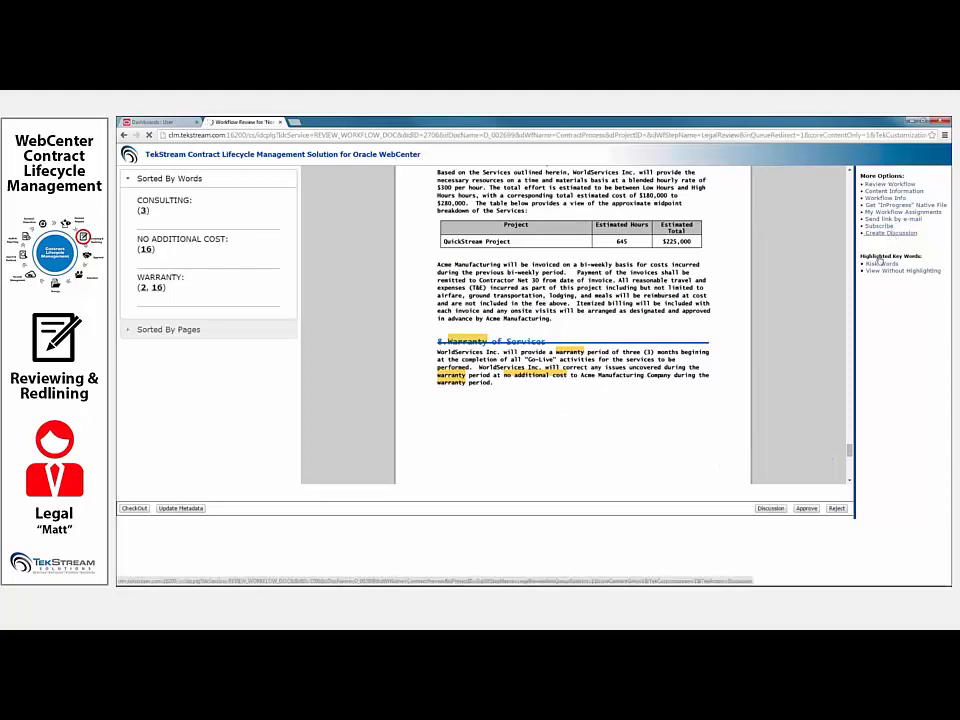
click(537, 222)
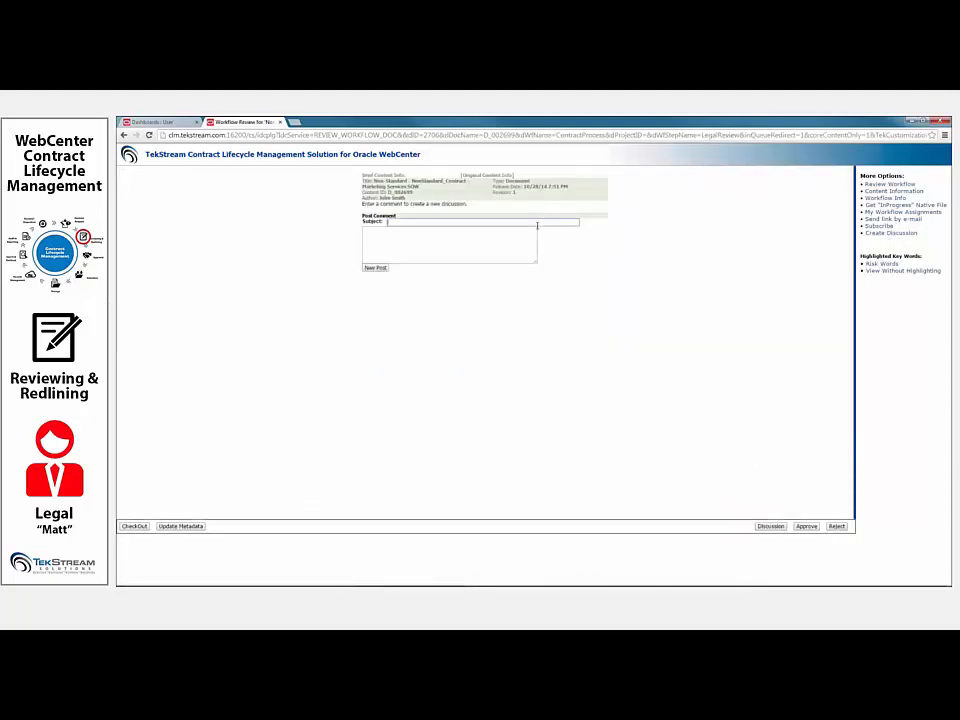
text(W)
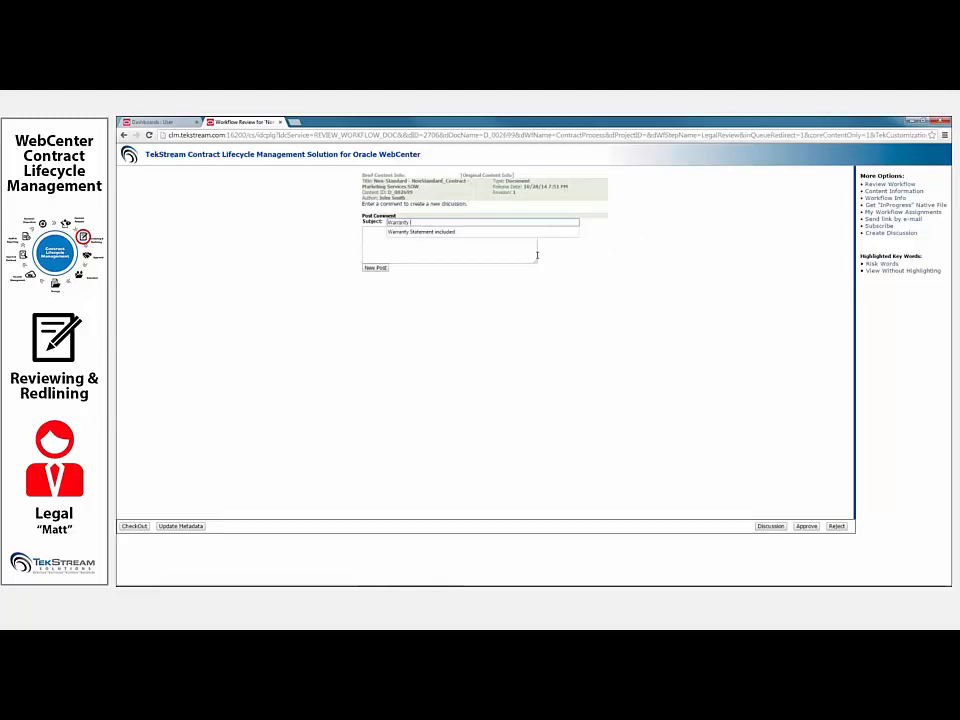
text(arranty)
key(Down)
key(Return)
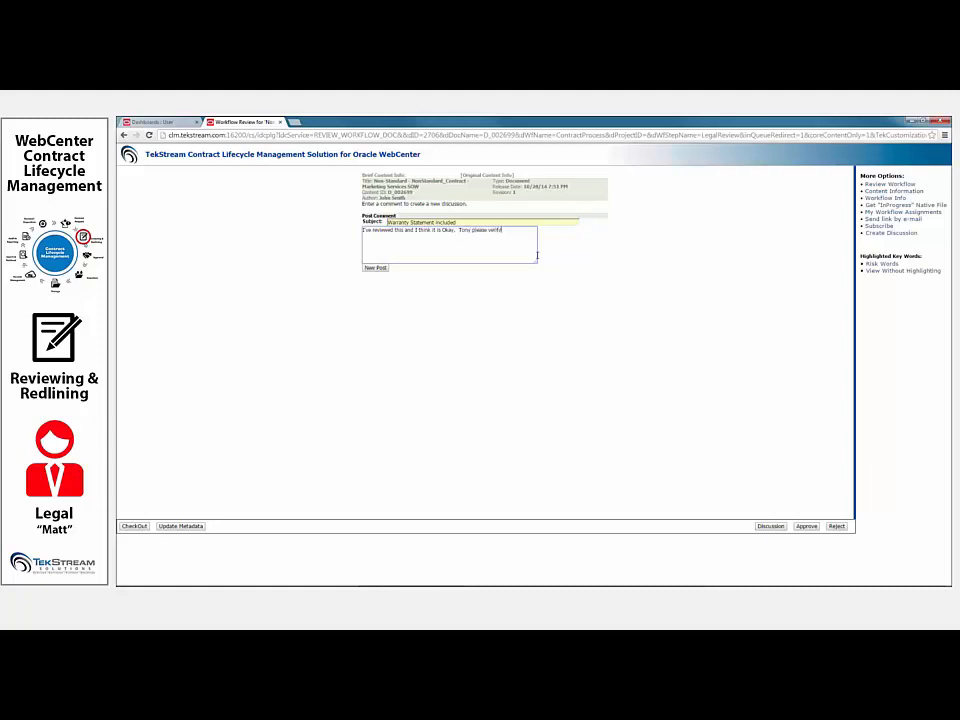
click(377, 269)
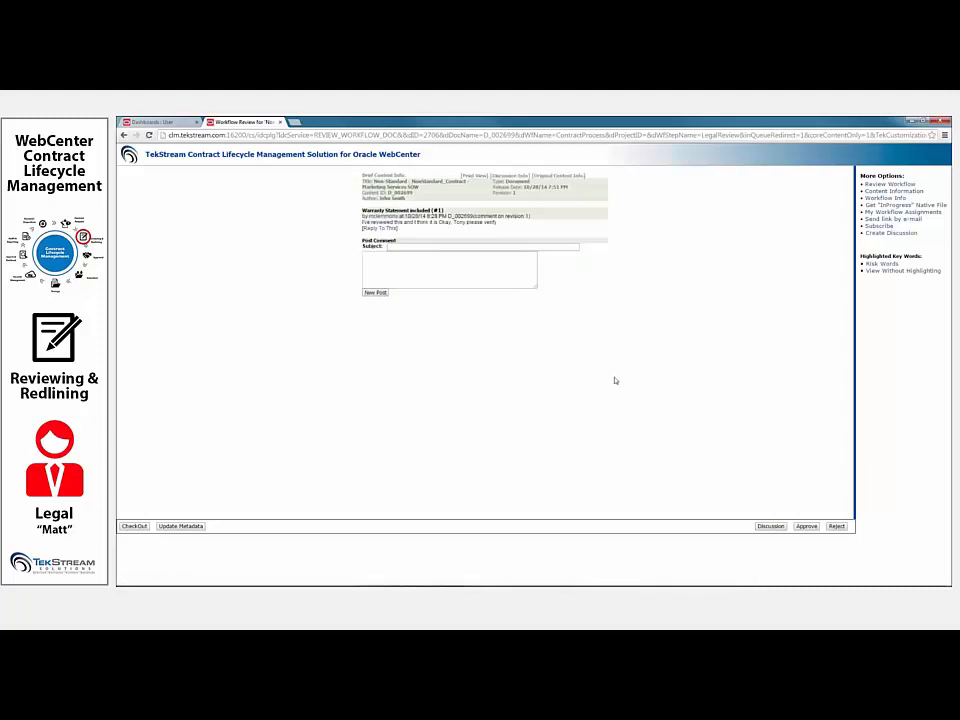
click(808, 526)
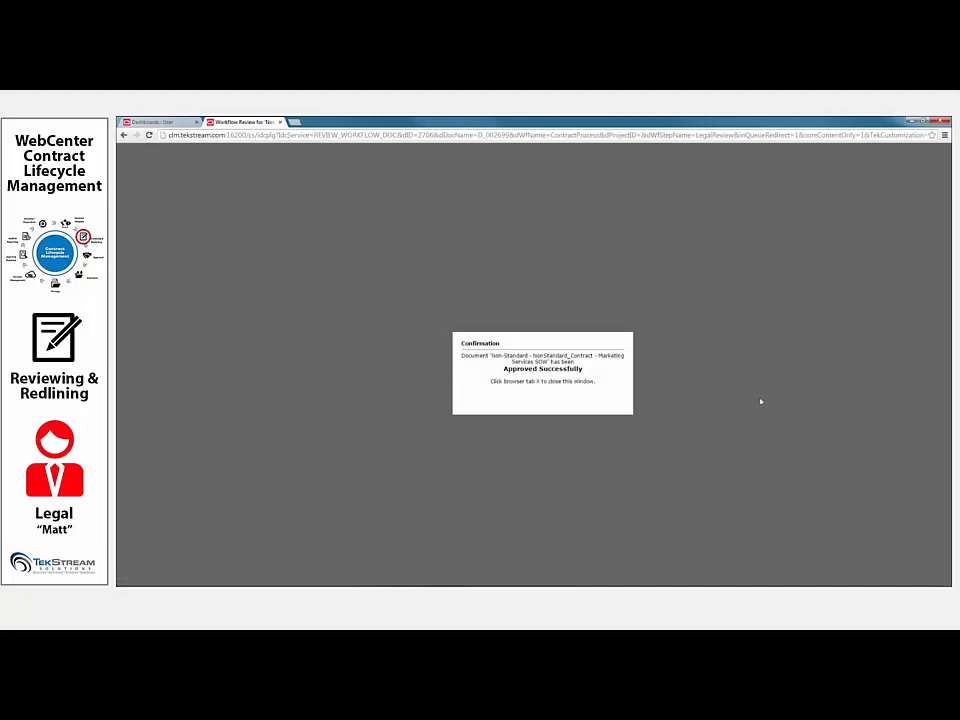
click(942, 122)
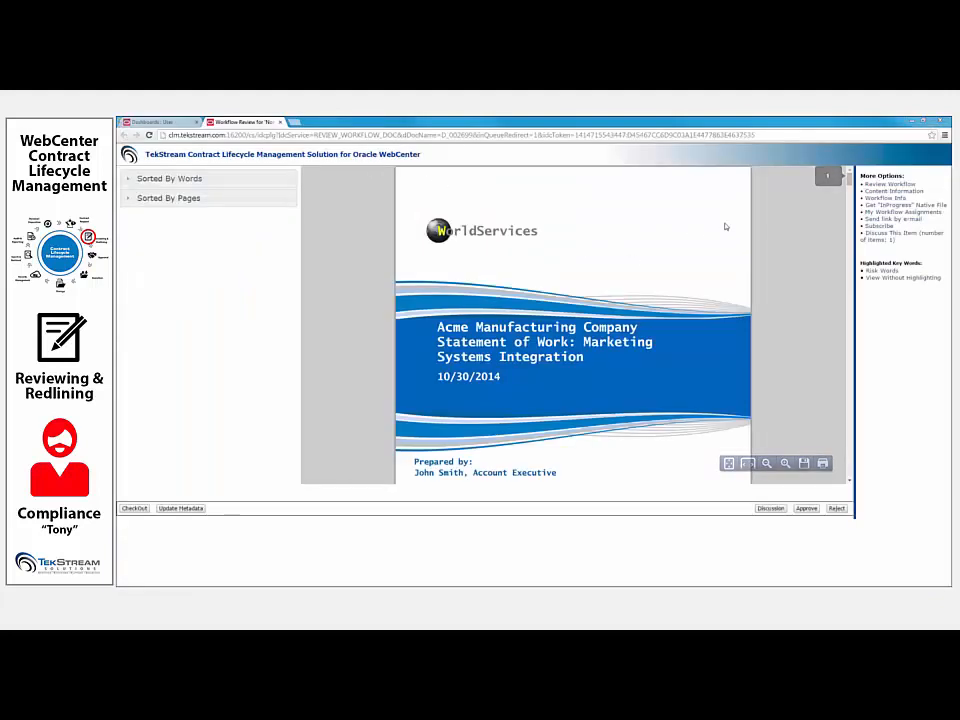
- As the compliance reviewer, read the SOW's discussion comment and examine the risk words "no additional cost" and "warranty" on page 16
click(898, 233)
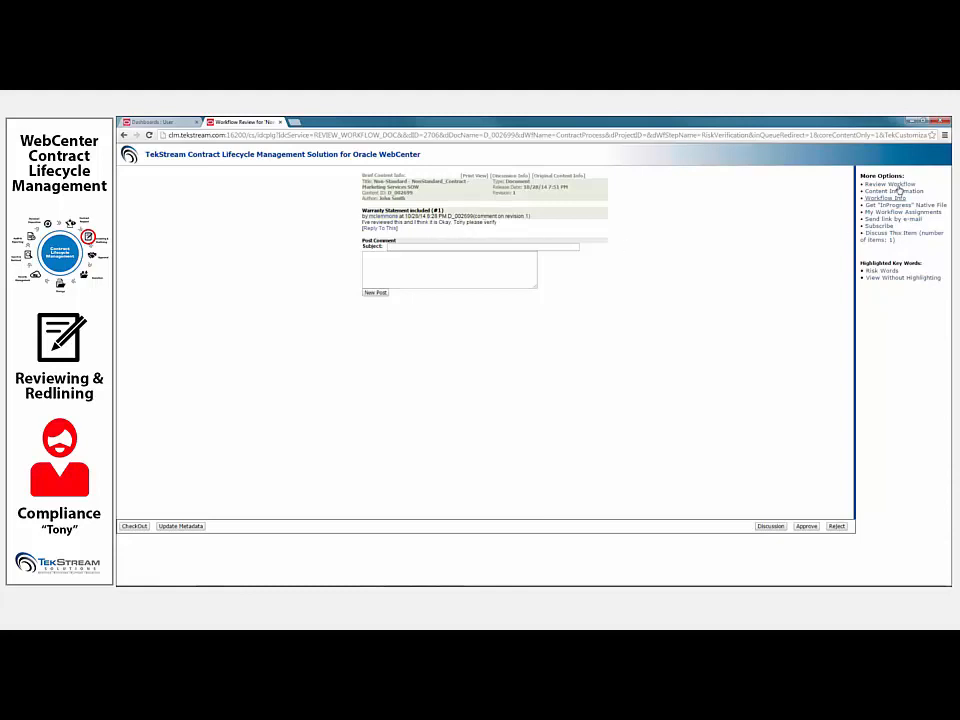
click(884, 271)
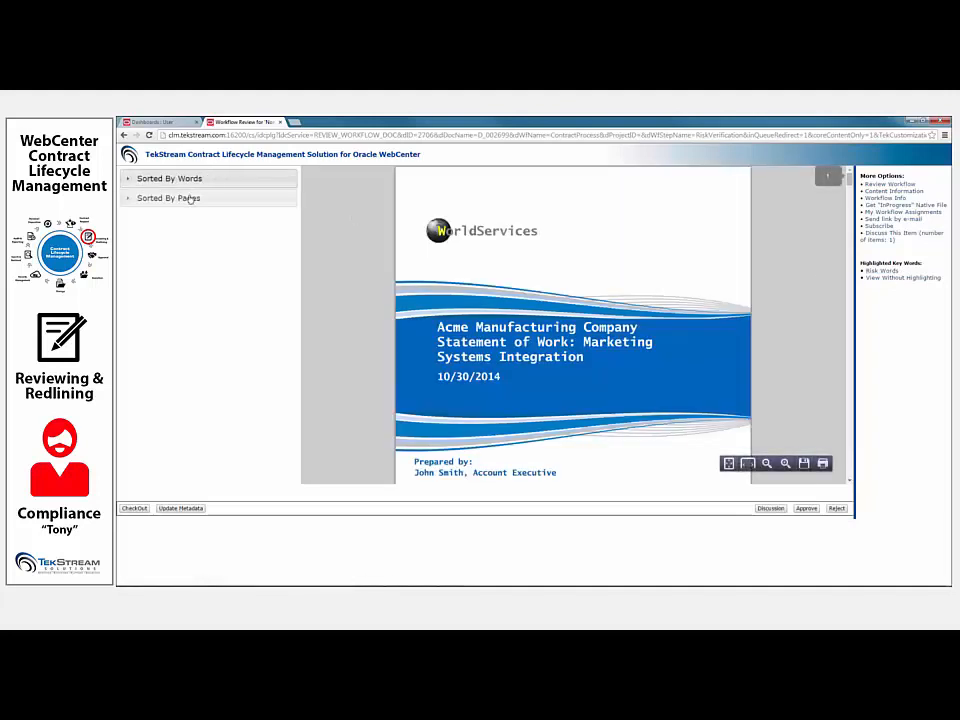
click(189, 198)
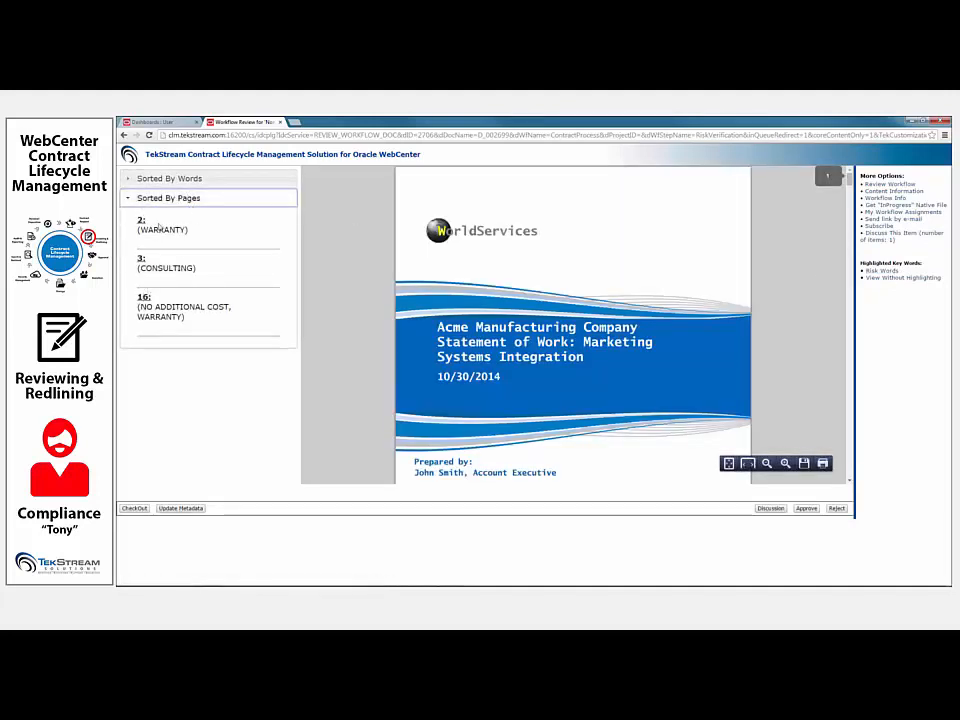
click(143, 297)
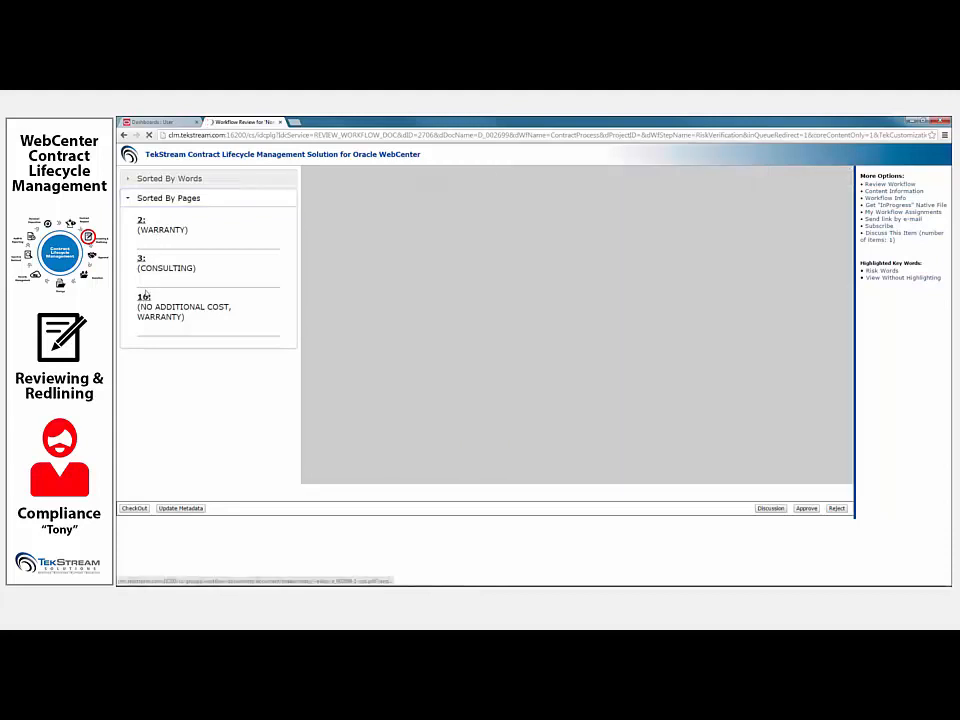
scroll(470, 372, down, 3)
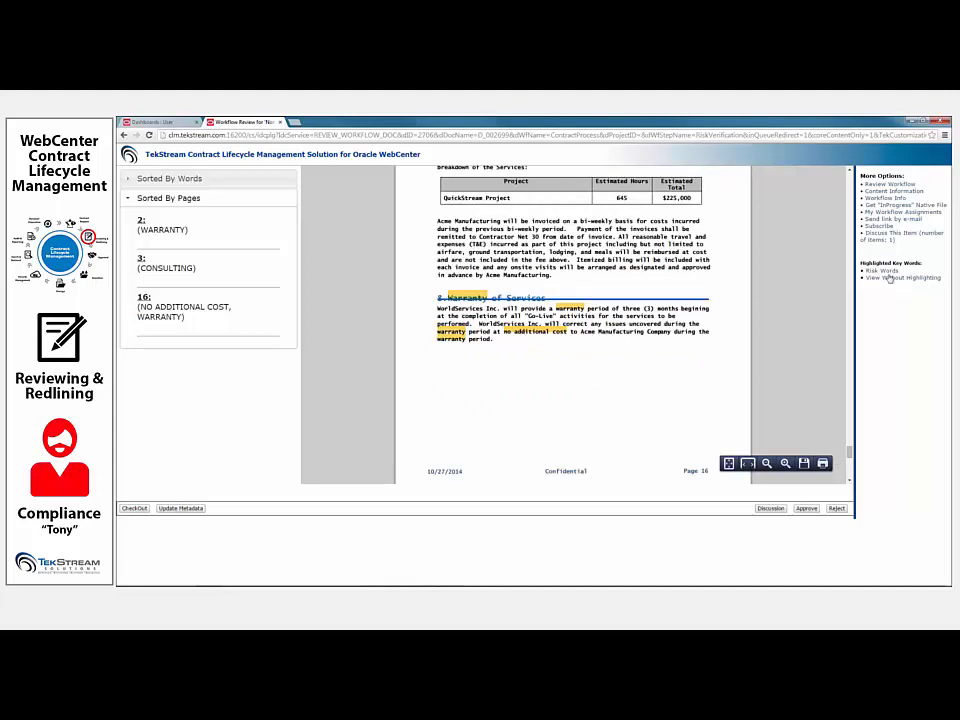
- Reply to the warranty discussion with "We are fine with the wording, you may proceed" and approve the Marketing Services SOW
click(880, 237)
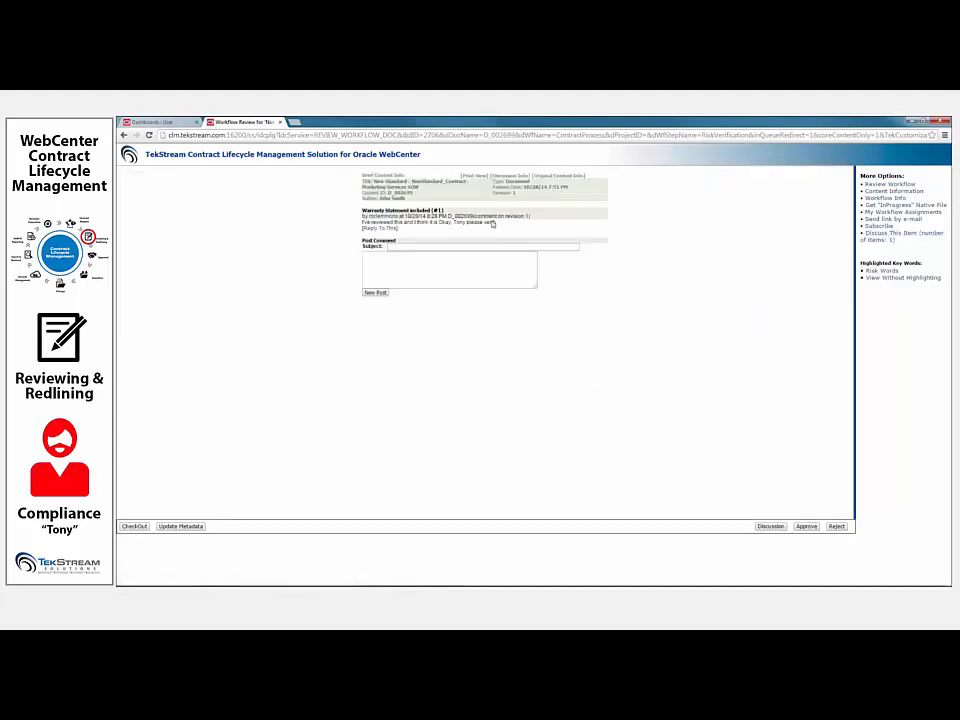
click(380, 228)
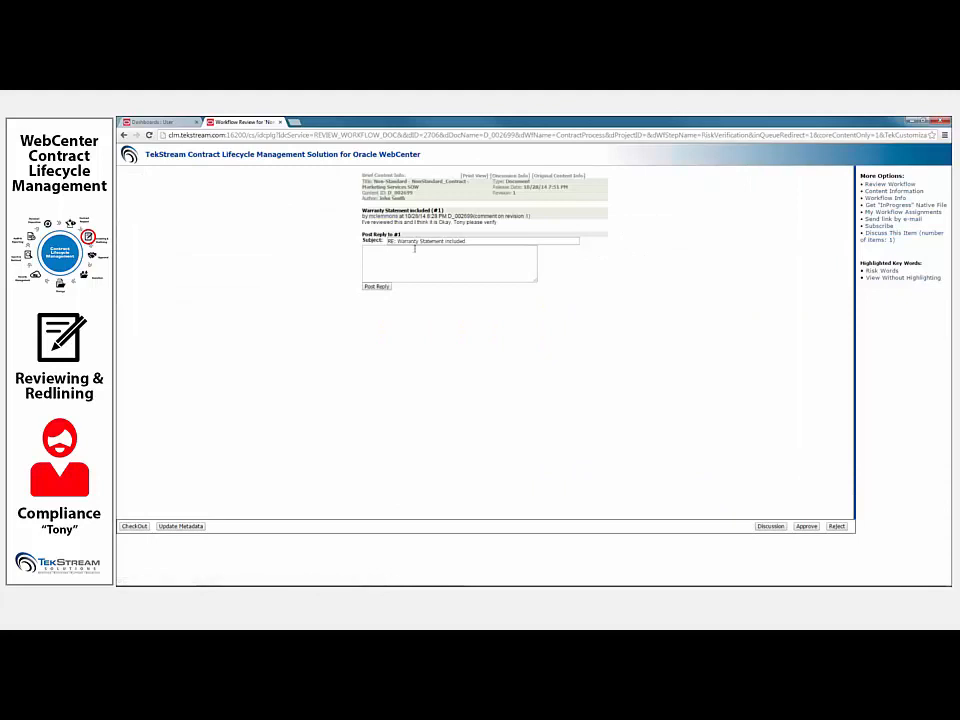
click(415, 255)
text(We are fine with the wording, you may proceed)
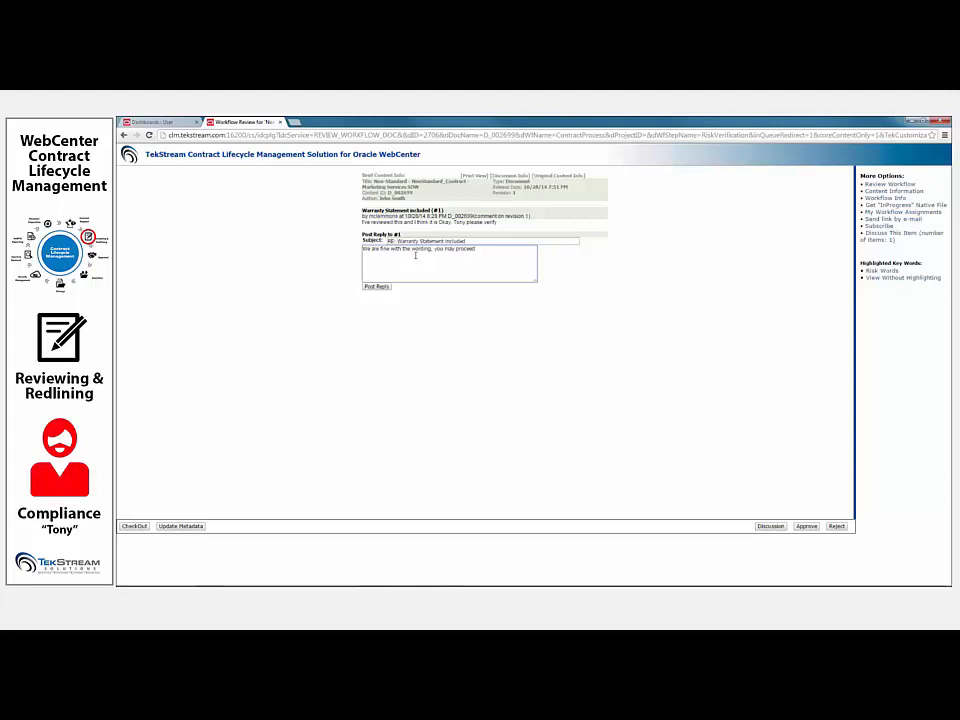
click(376, 286)
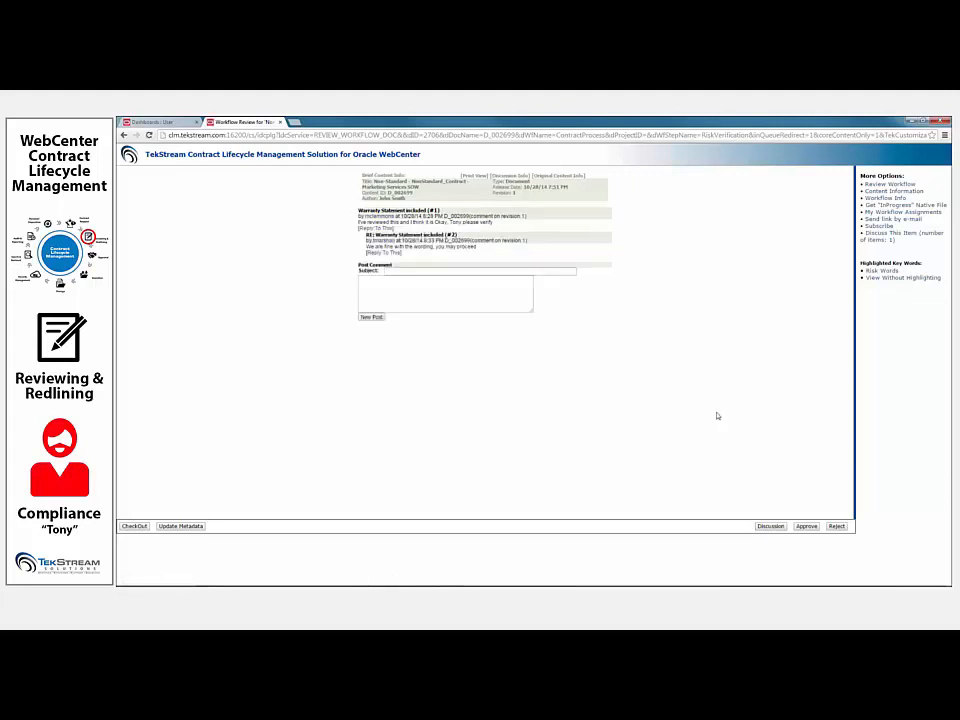
click(806, 527)
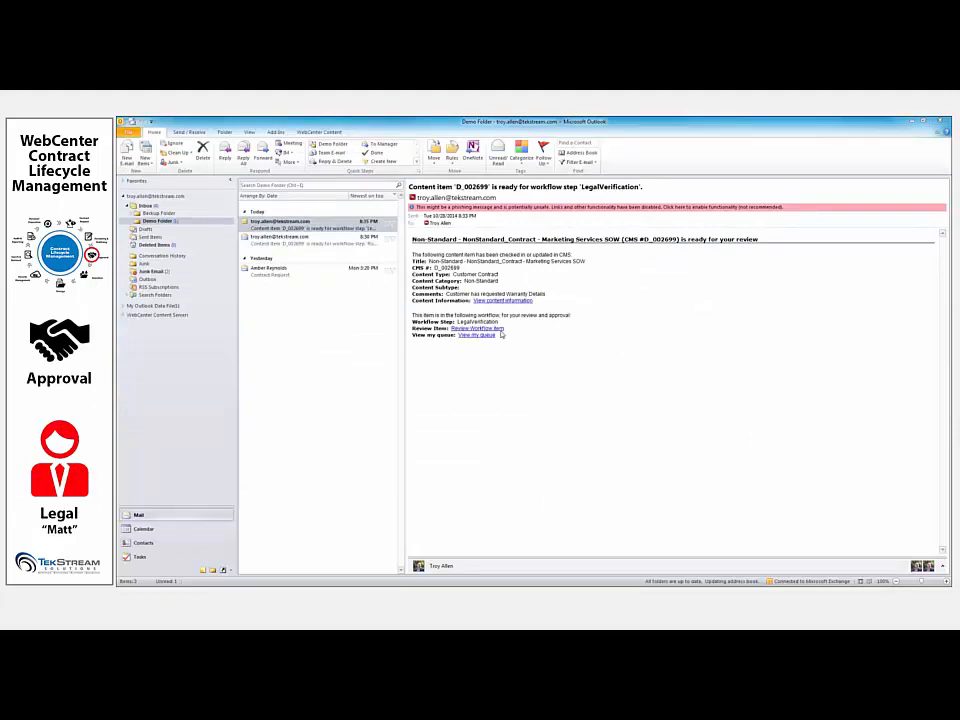
- Switch from Outlook to the contract management site and sign in as the legal reviewer with the account's user name and password
click(911, 121)
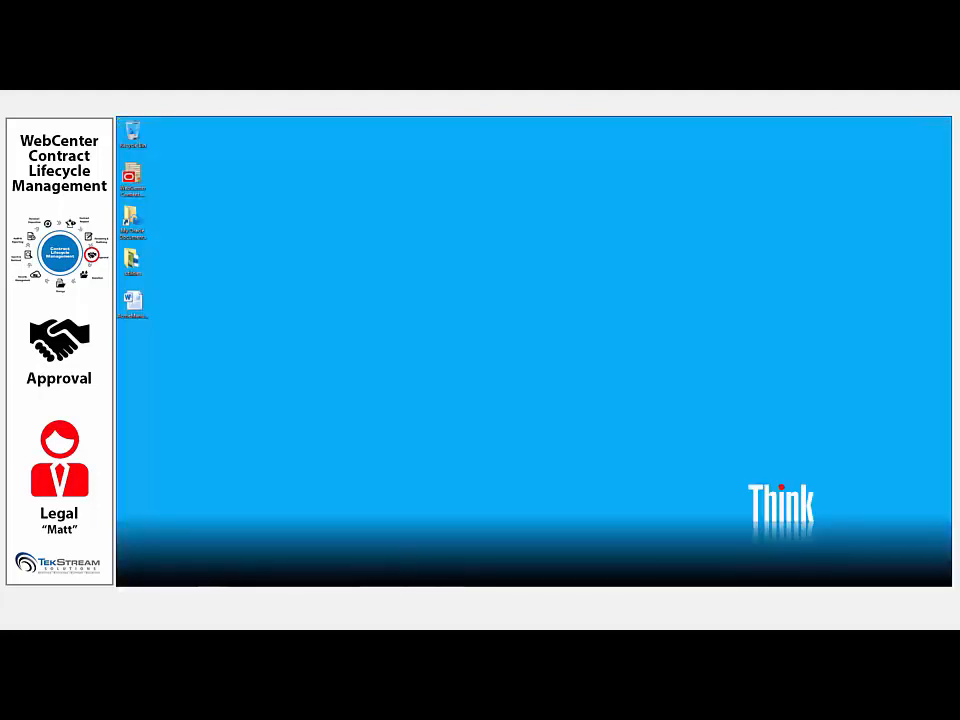
click(371, 578)
key(Tab)
text(••••••••)
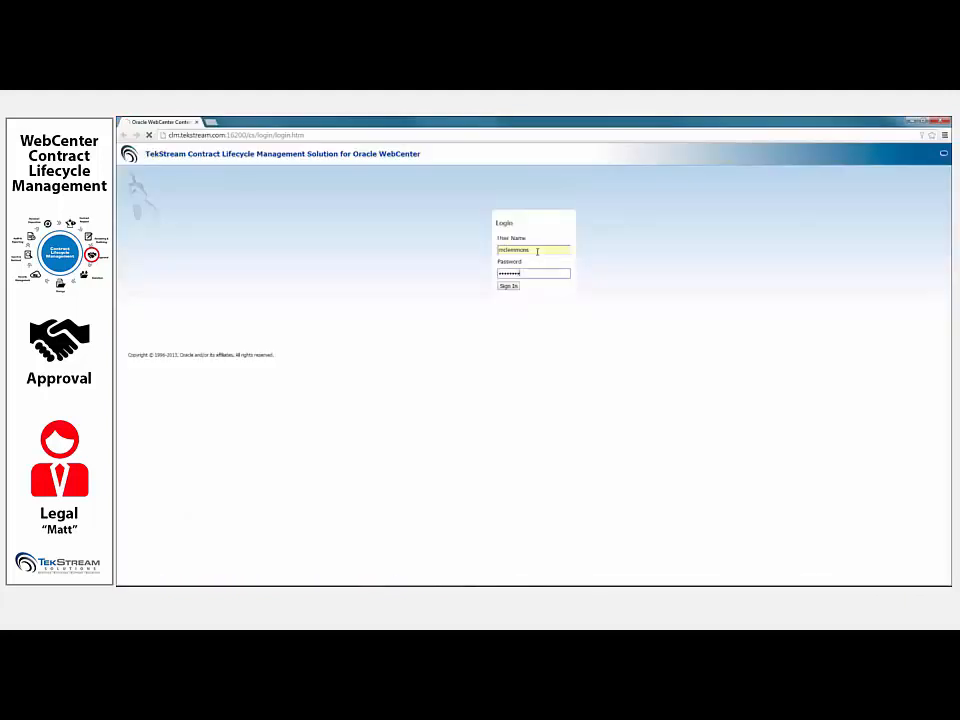
key(Return)
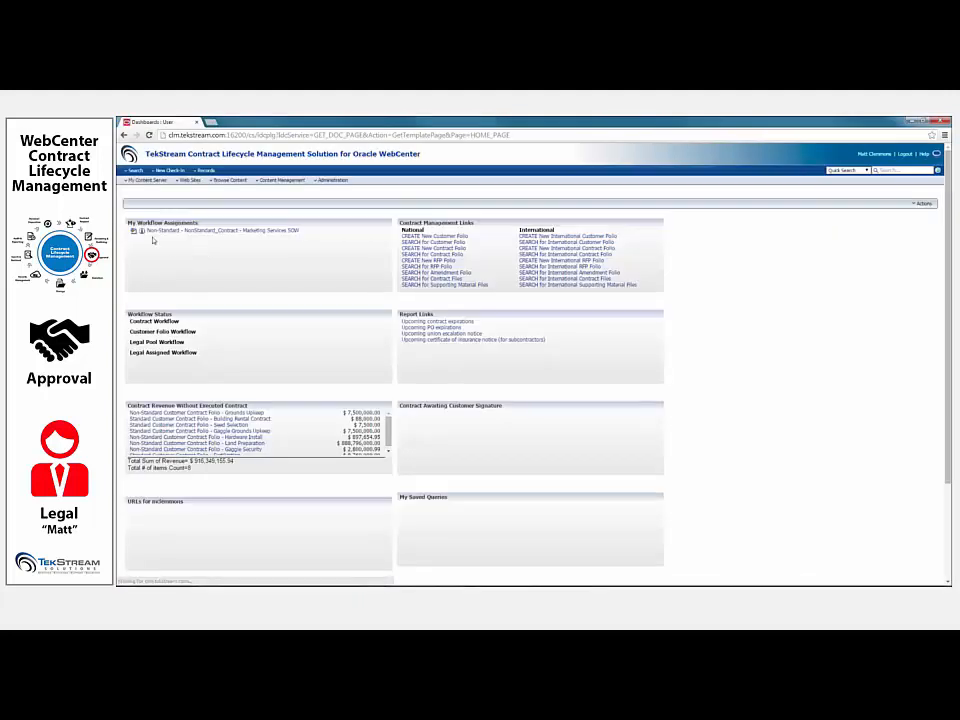
- Open the Marketing Services SOW assignment and examine its discussion, document, workflow history and risk words view
click(141, 232)
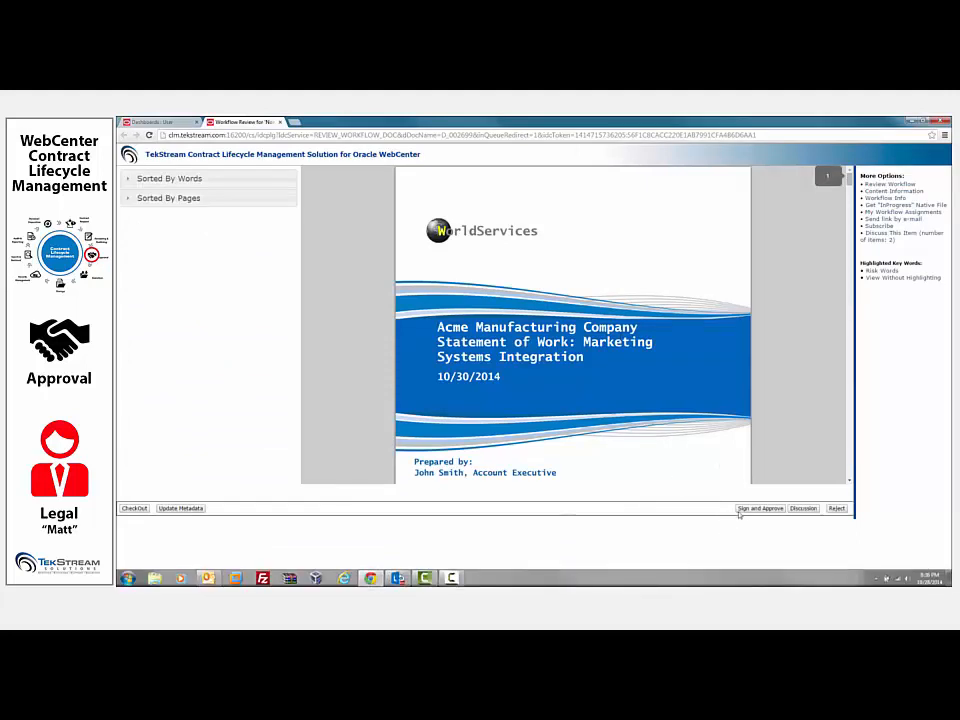
click(880, 237)
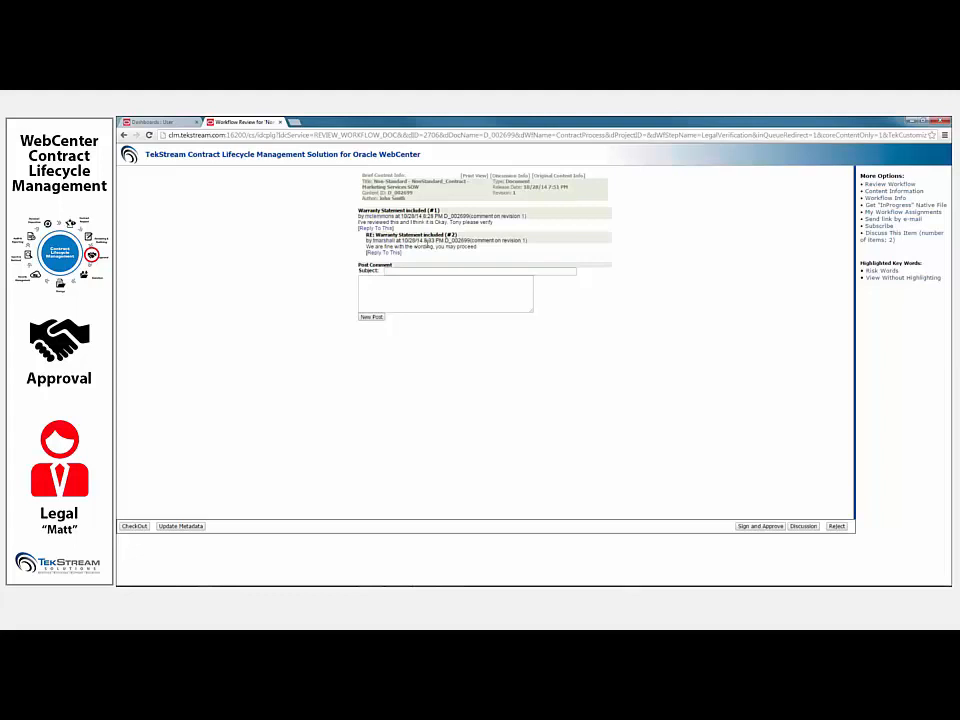
click(890, 184)
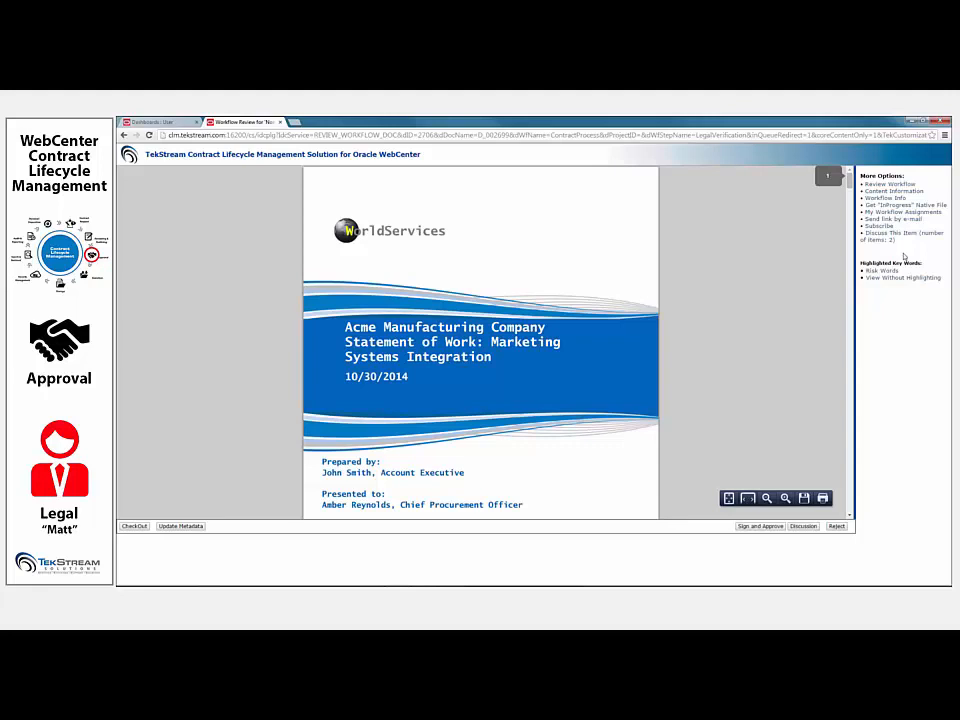
click(885, 198)
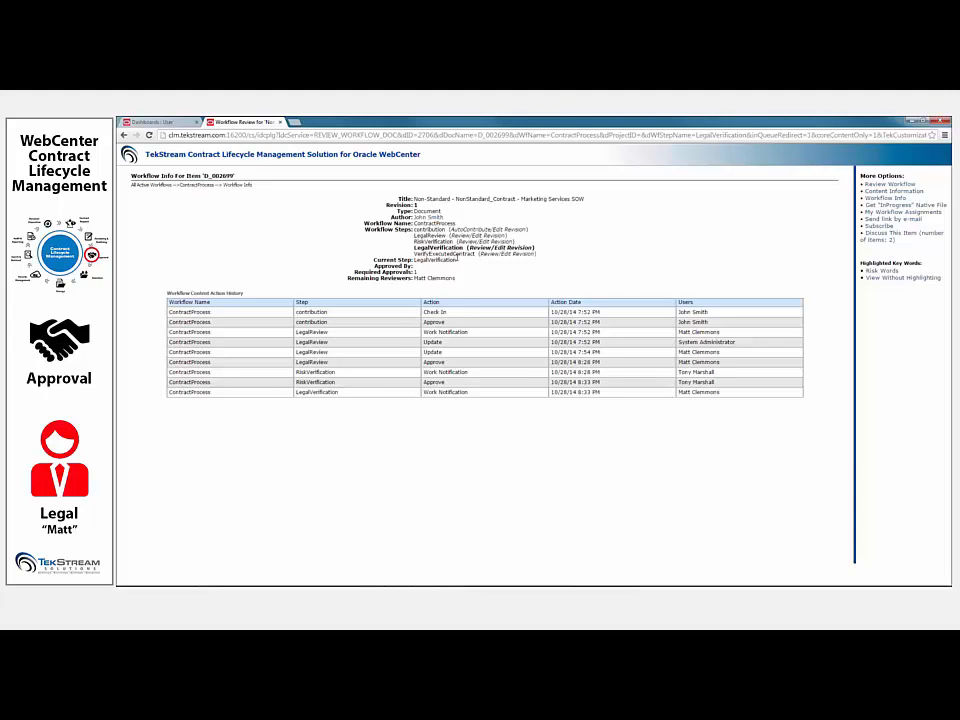
click(890, 273)
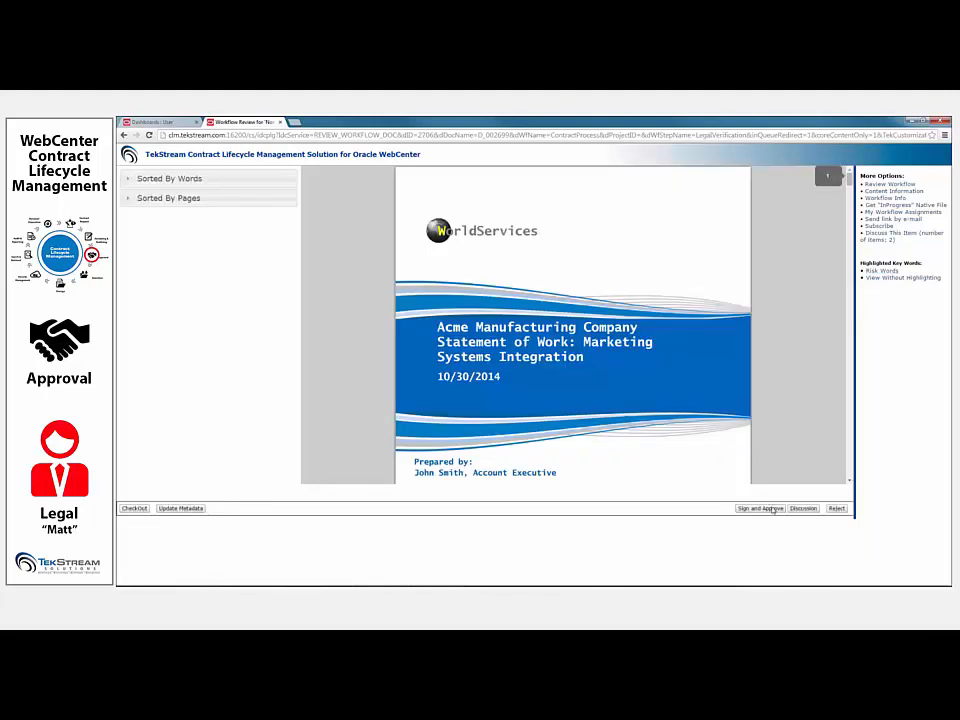
- Start Sign and Approve for the Marketing Services SOW and authenticate with the legal reviewer's user name and password
click(773, 510)
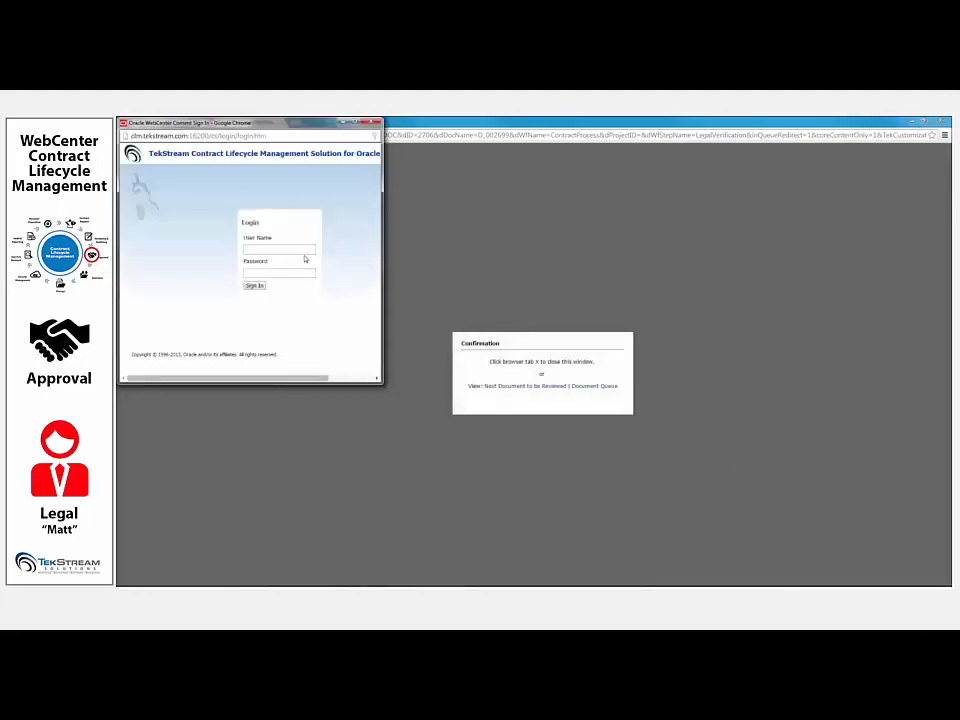
click(297, 248)
text(mc)
key(Down)
key(Tab)
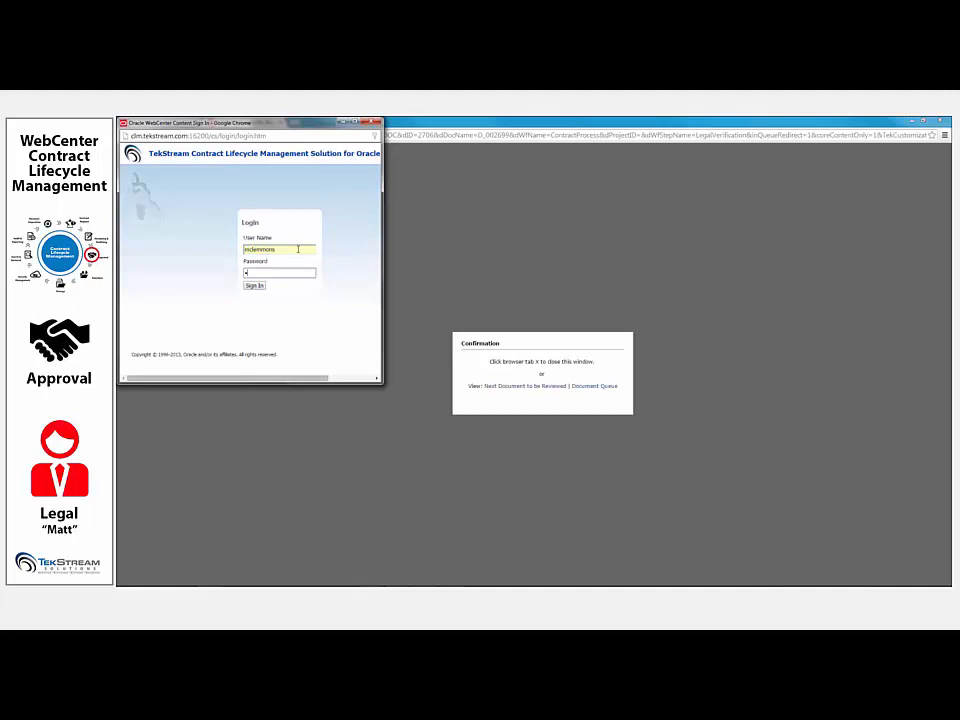
key(Return)
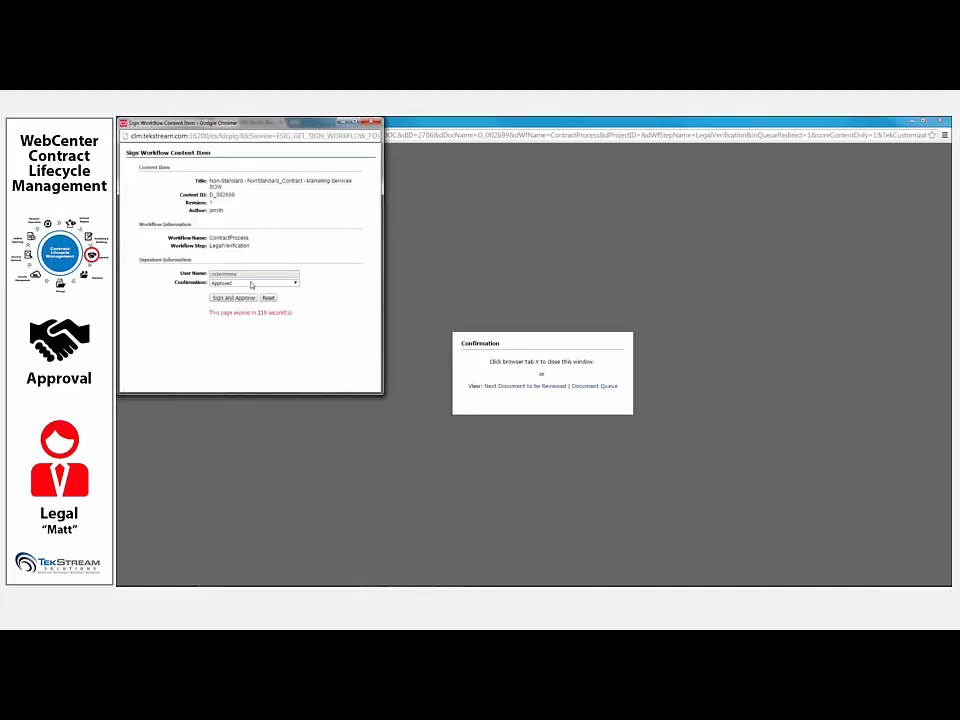
- Sign and approve the Marketing Services SOW with the confirmation Approved and close the signature window
click(252, 283)
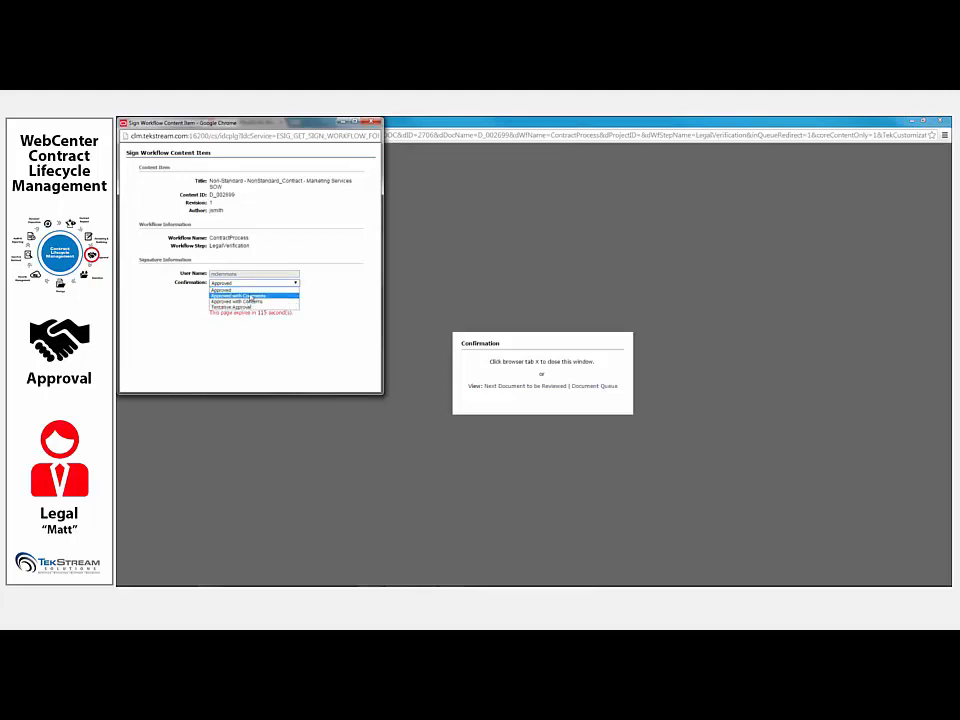
click(293, 290)
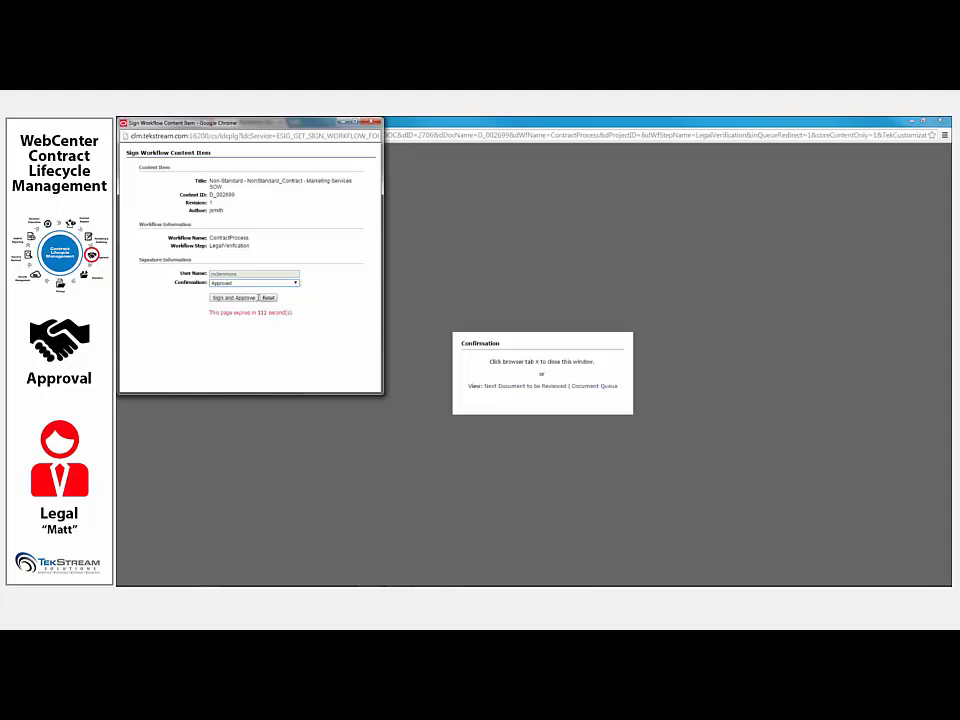
triple_click(249, 313)
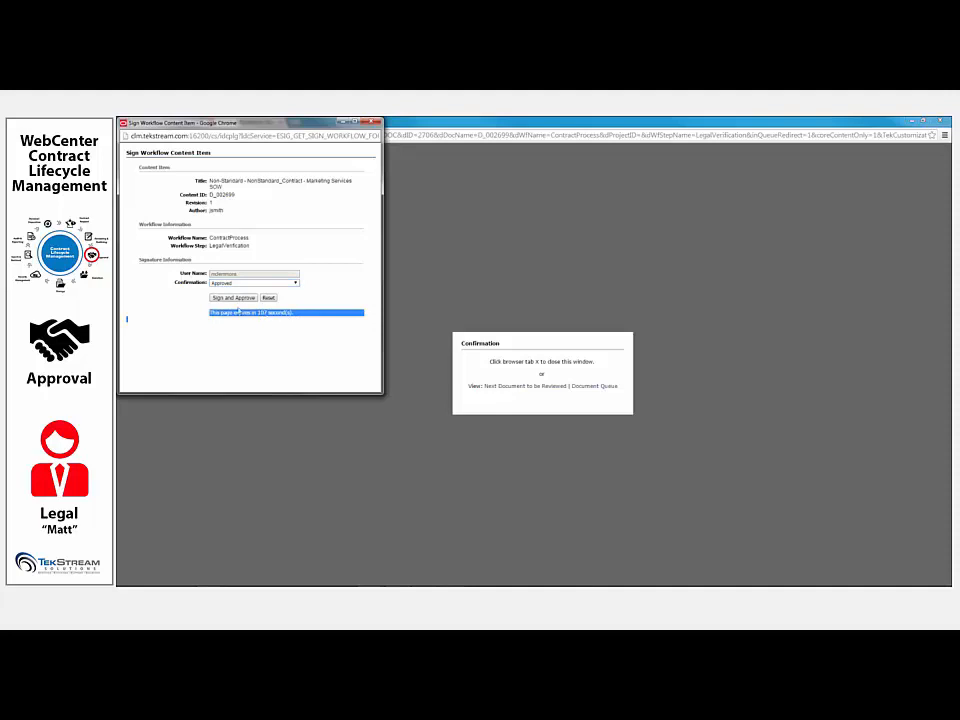
click(234, 298)
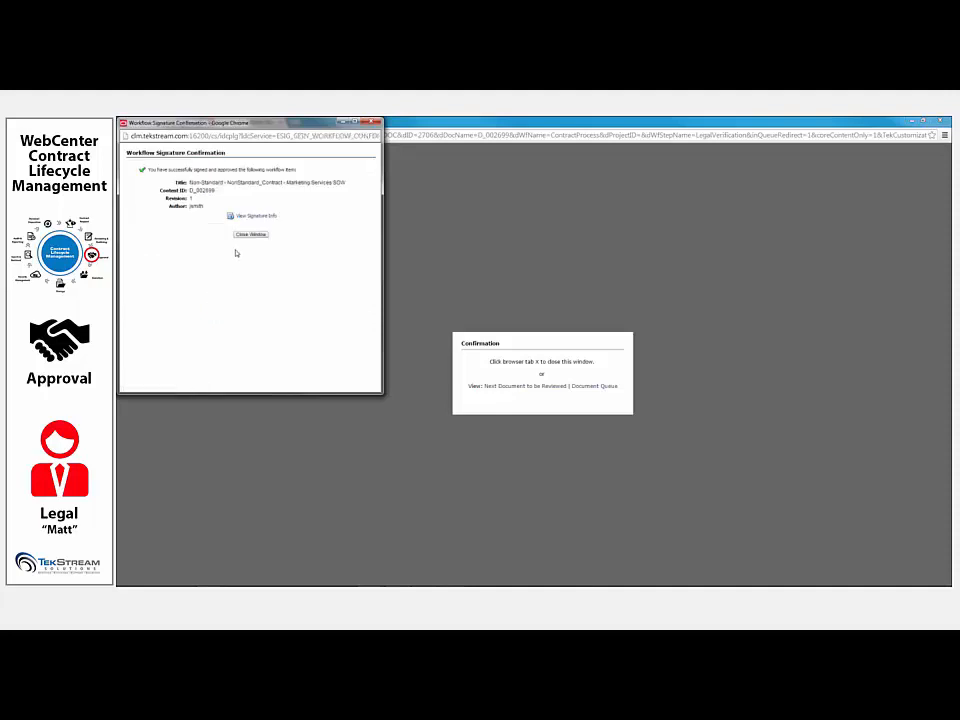
click(250, 234)
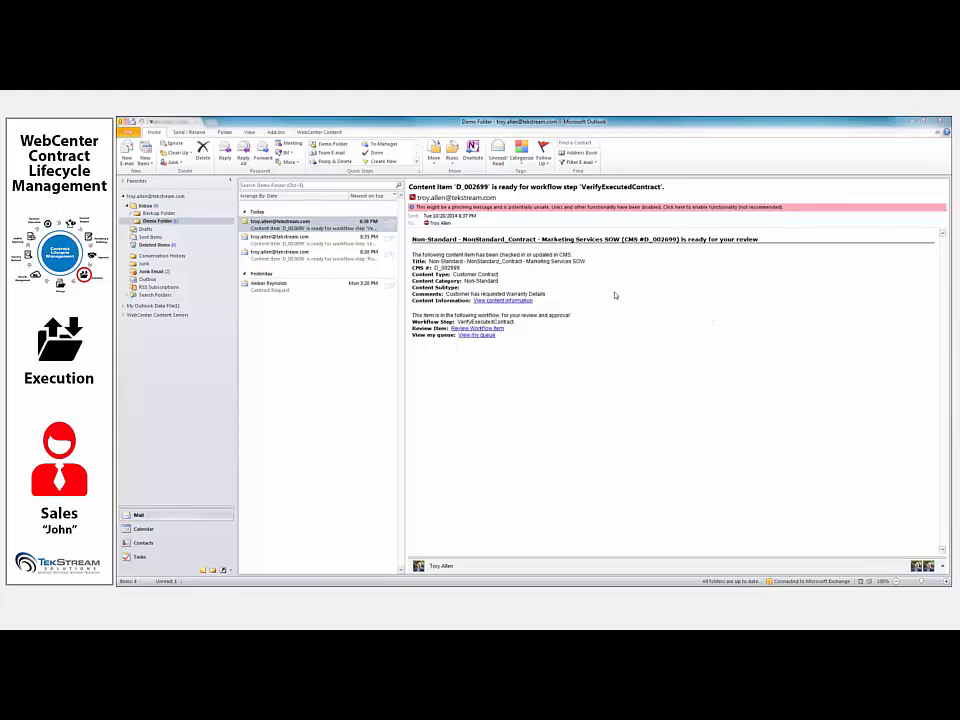
- Switch from Outlook to the contract management site and sign in as the sales representative with the account's user name and password
click(906, 121)
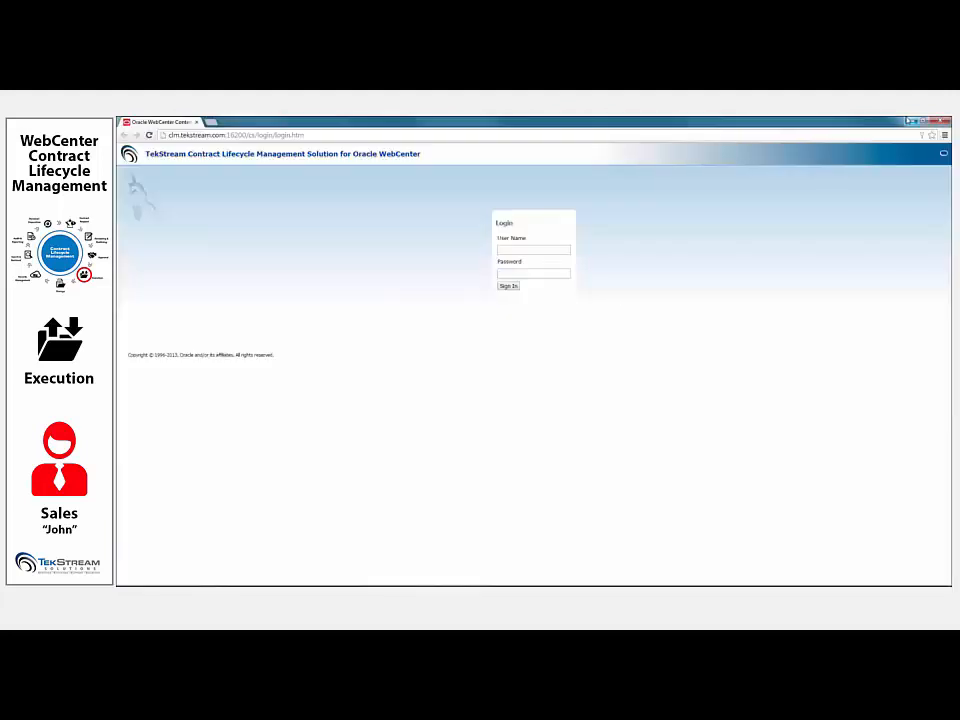
click(542, 250)
text(jsmith)
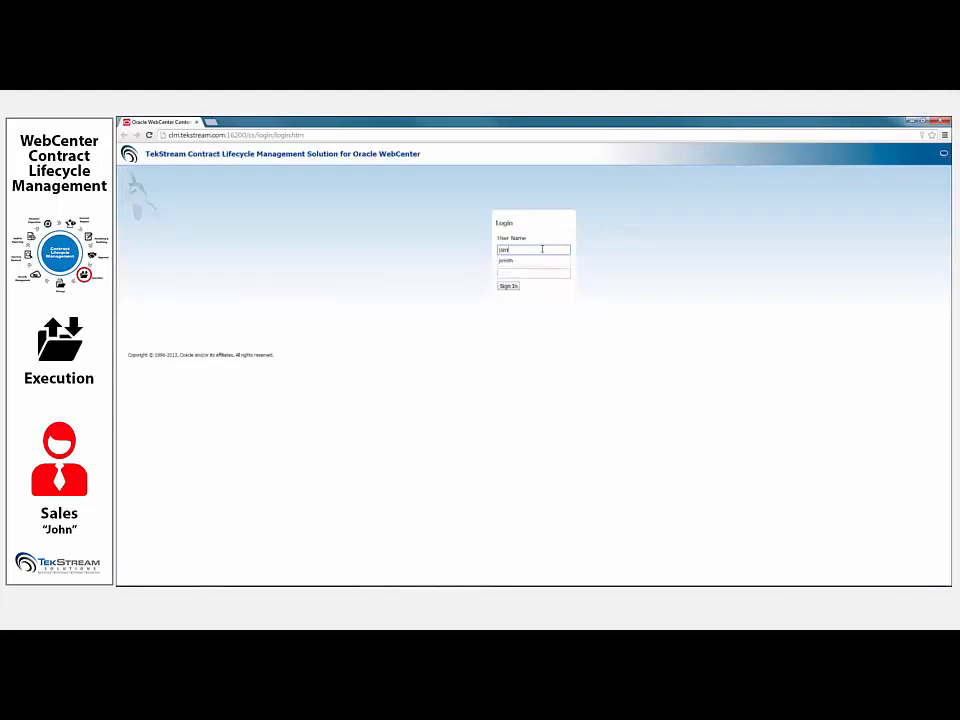
key(Tab)
text(•••••)
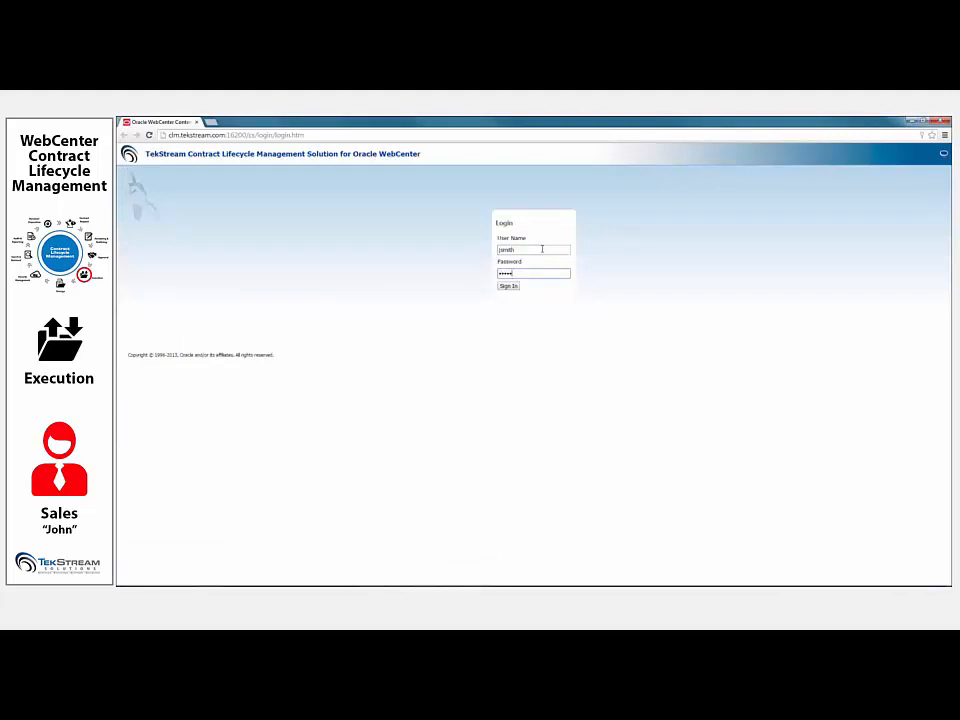
key(Return)
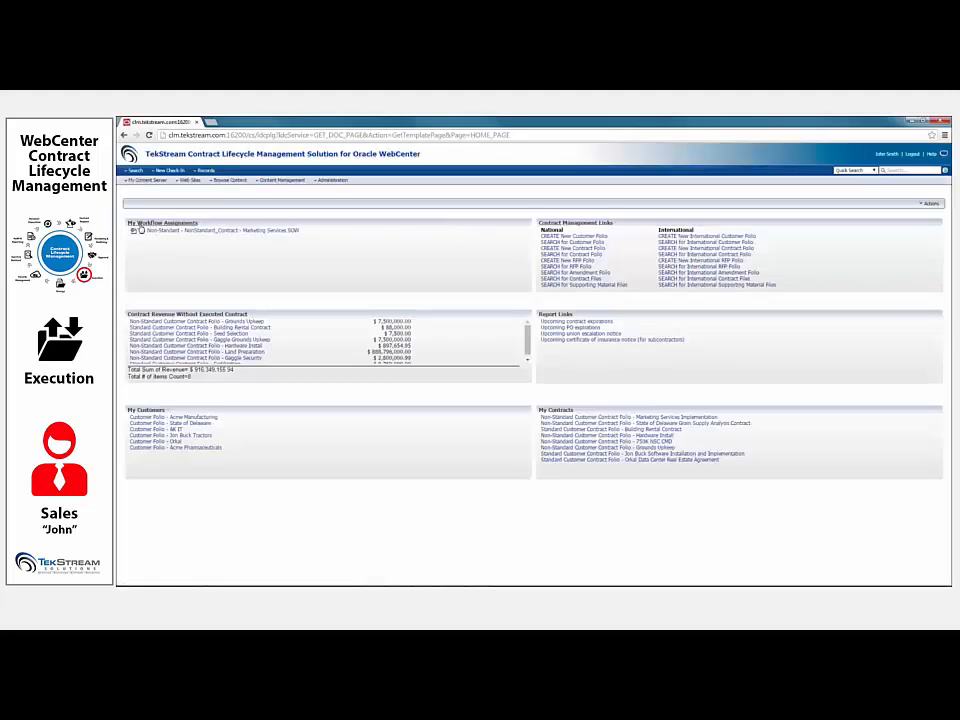
- Open the Marketing Services SOW assignment, examine its discussion and the document's signed Approval page, and close the browser
click(138, 230)
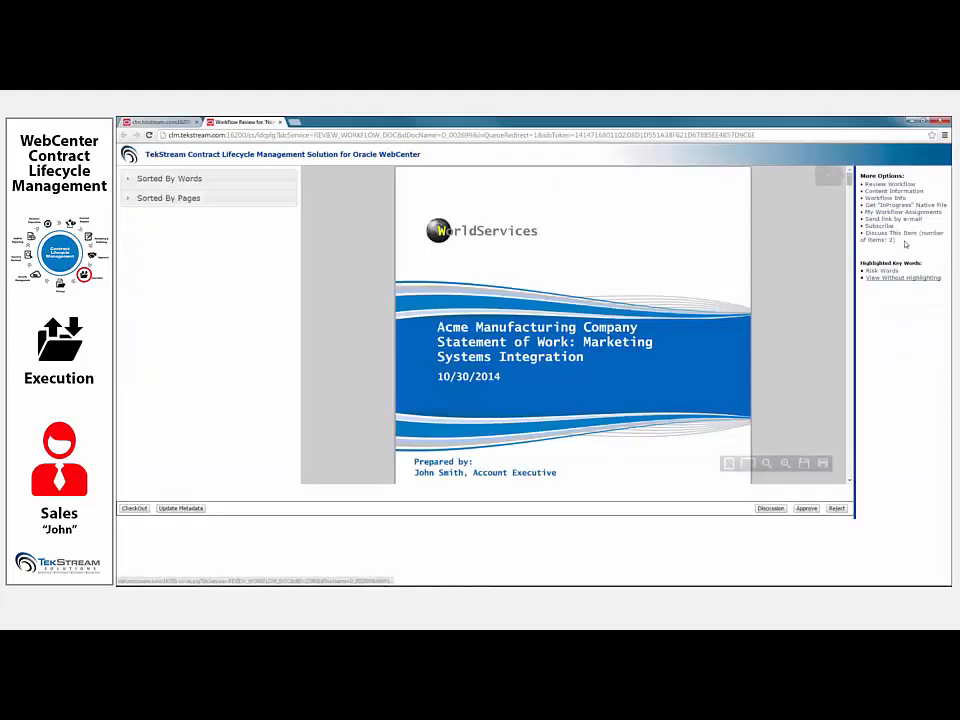
click(898, 235)
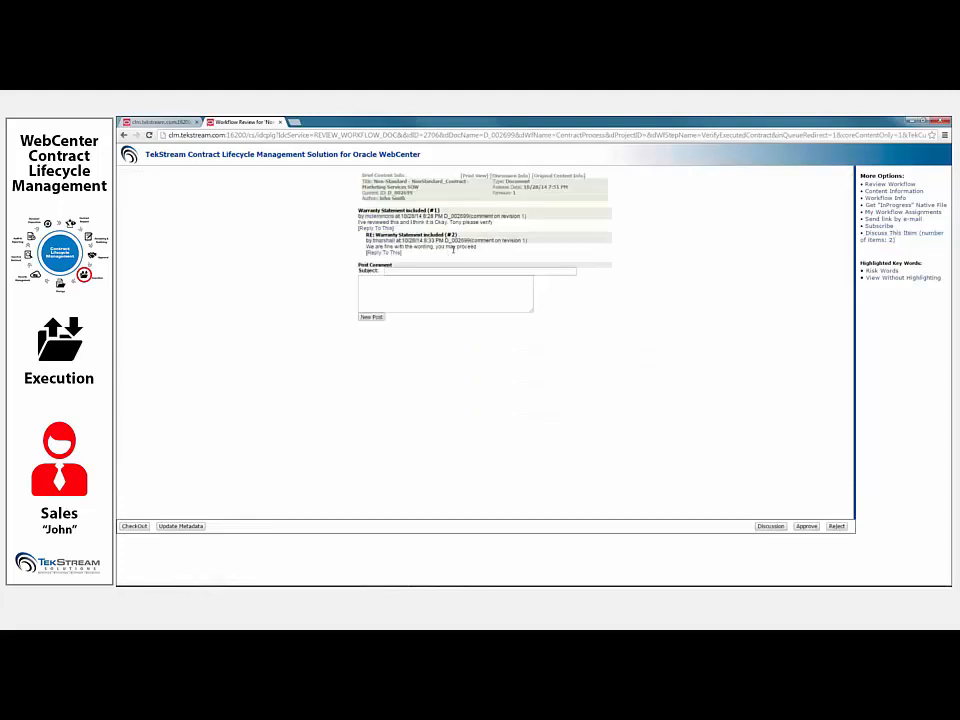
click(879, 186)
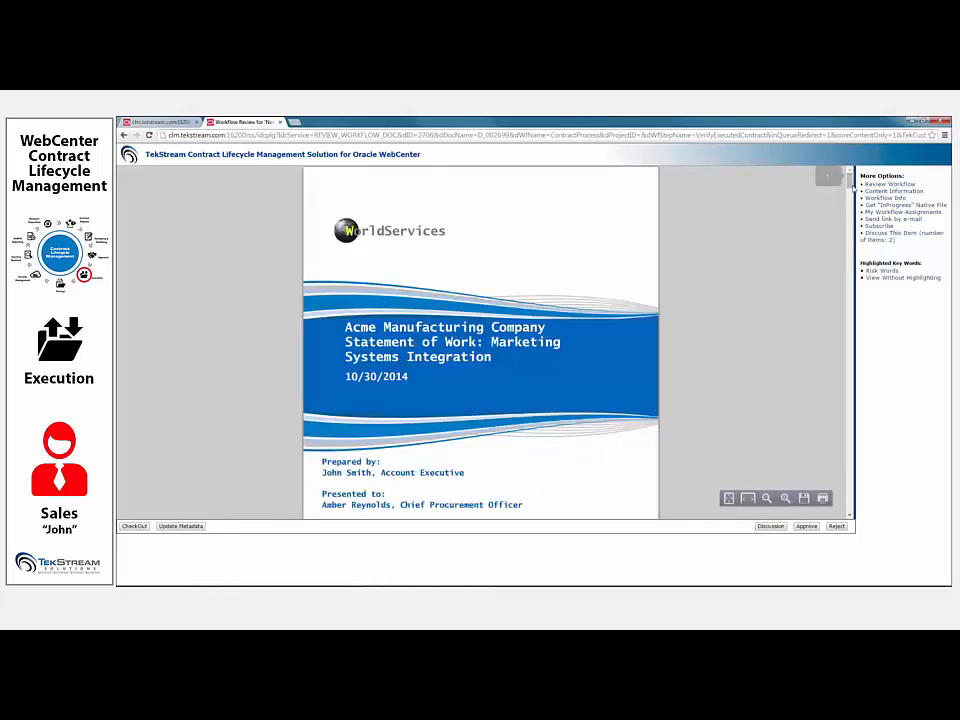
mouse_move(851, 181)
mouse_down()
mouse_move(856, 491)
mouse_move(847, 504)
mouse_move(851, 497)
mouse_up()
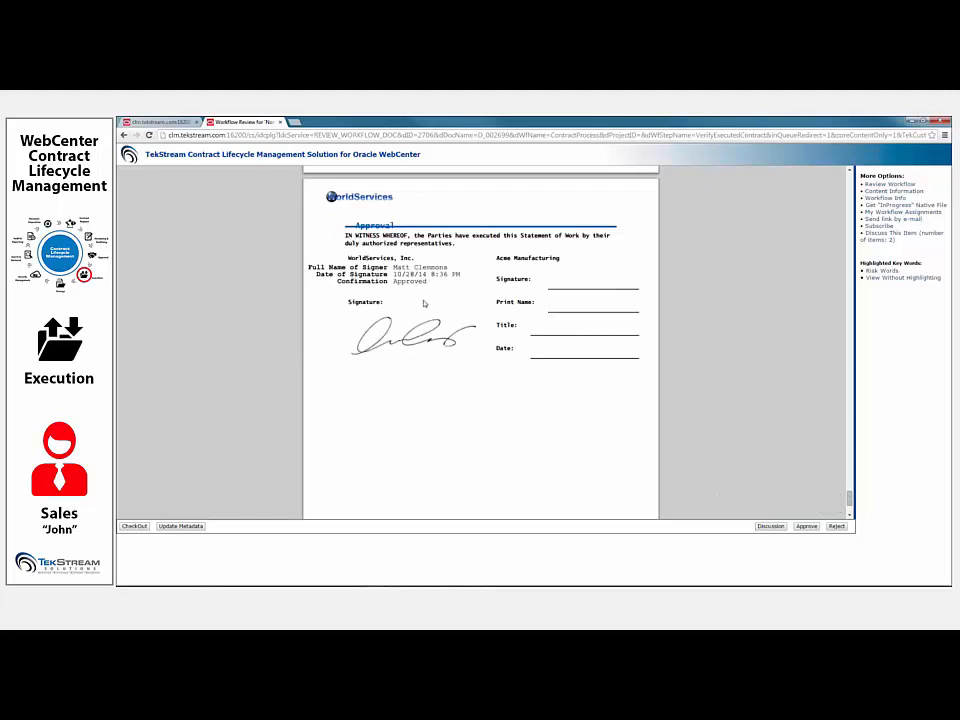
click(938, 121)
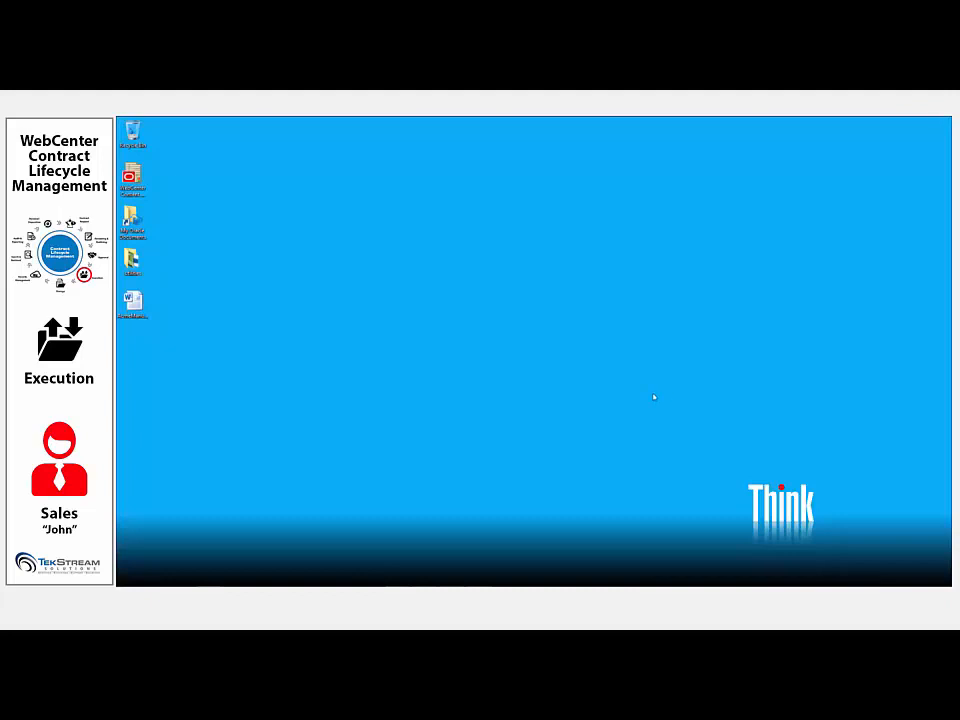
- Switch to the mirrored phone's content app and open the AcmeManufacturingCompanySOW document from the Content In Workflow library to read through it
click(455, 577)
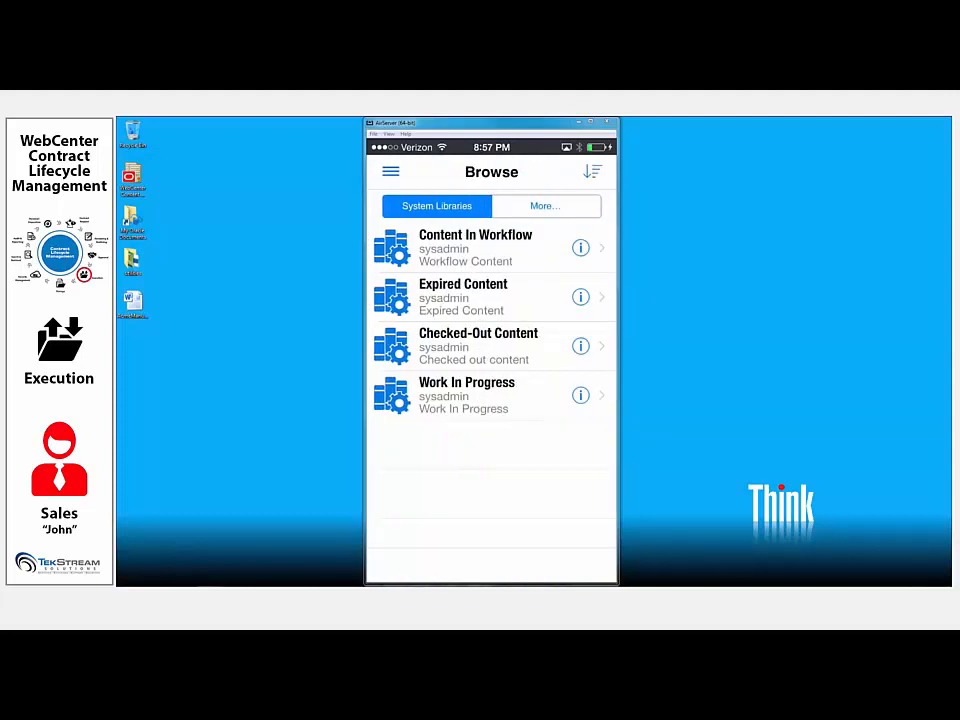
click(475, 248)
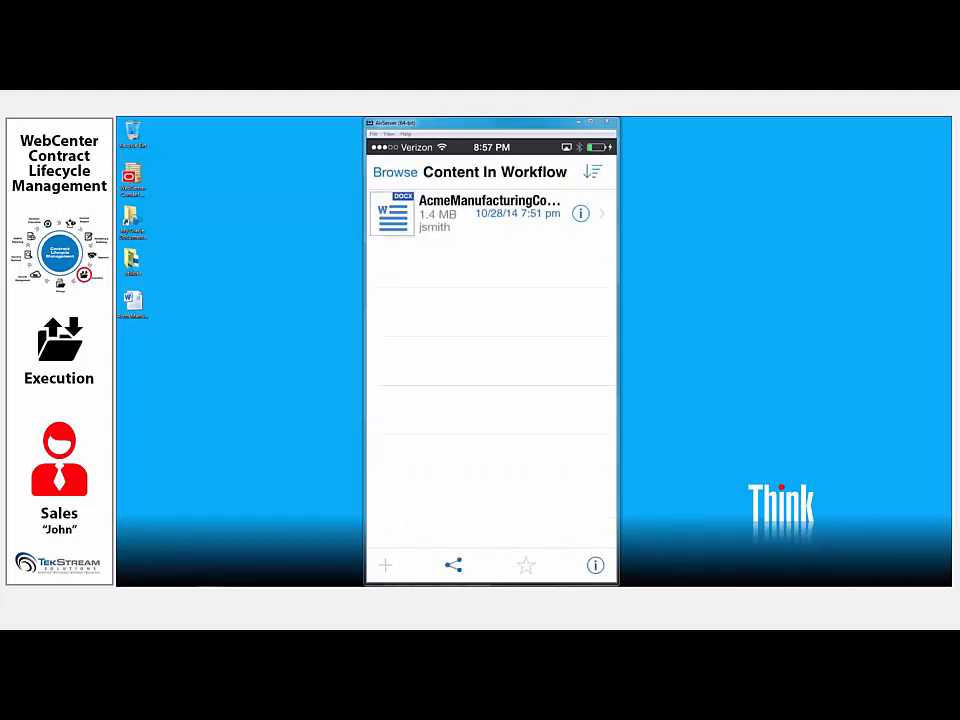
click(490, 214)
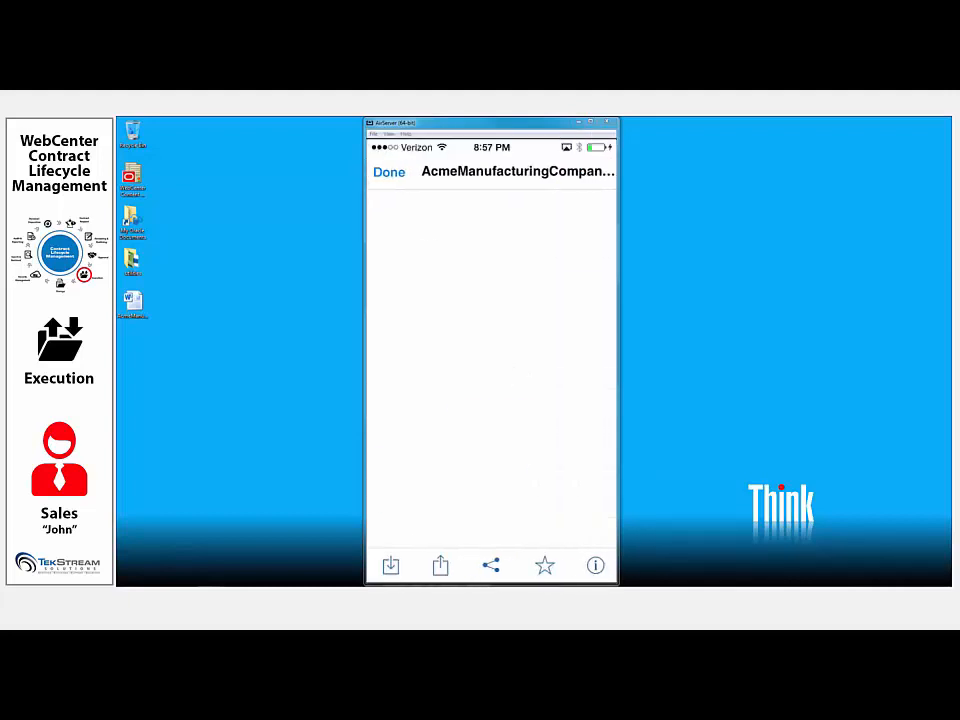
scroll(491, 380, down, 15)
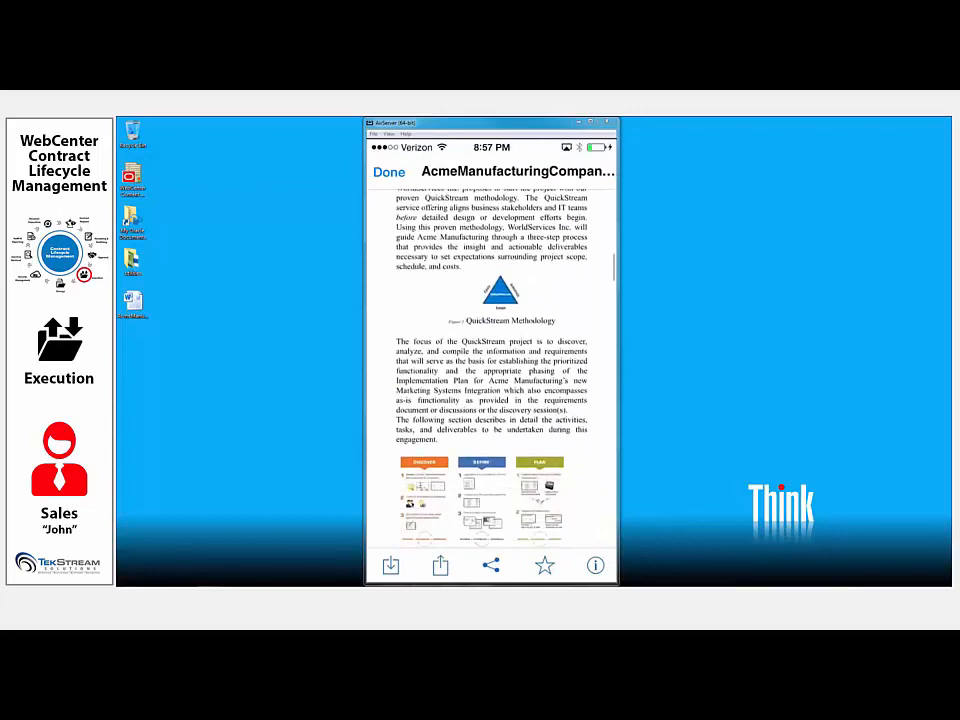
scroll(491, 370, down, 6)
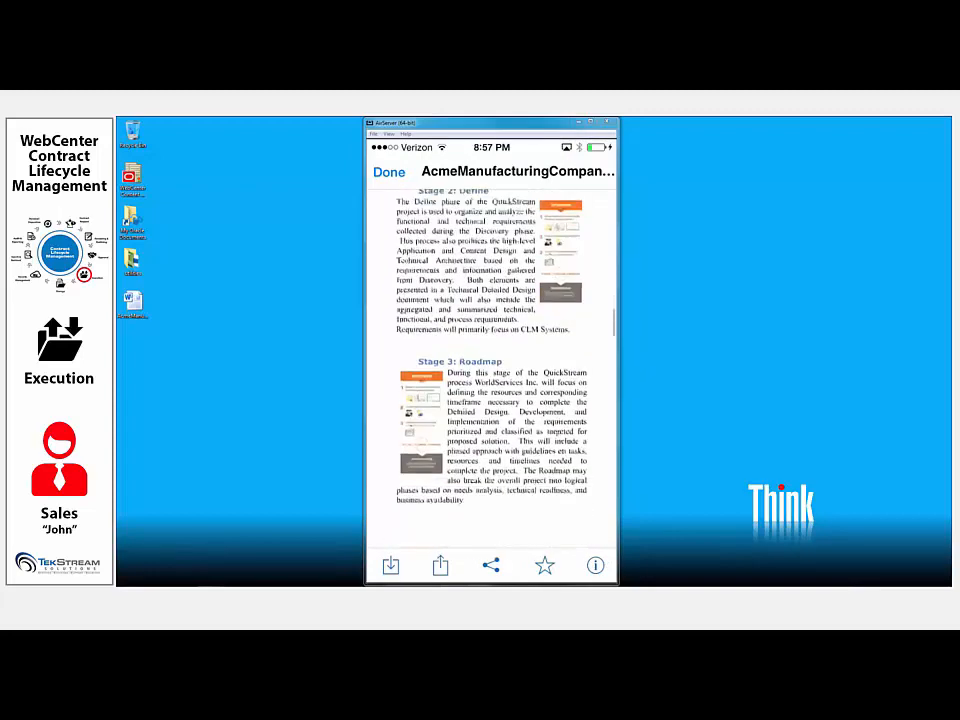
- Export the open statement of work to the Oracle Documents app
click(440, 566)
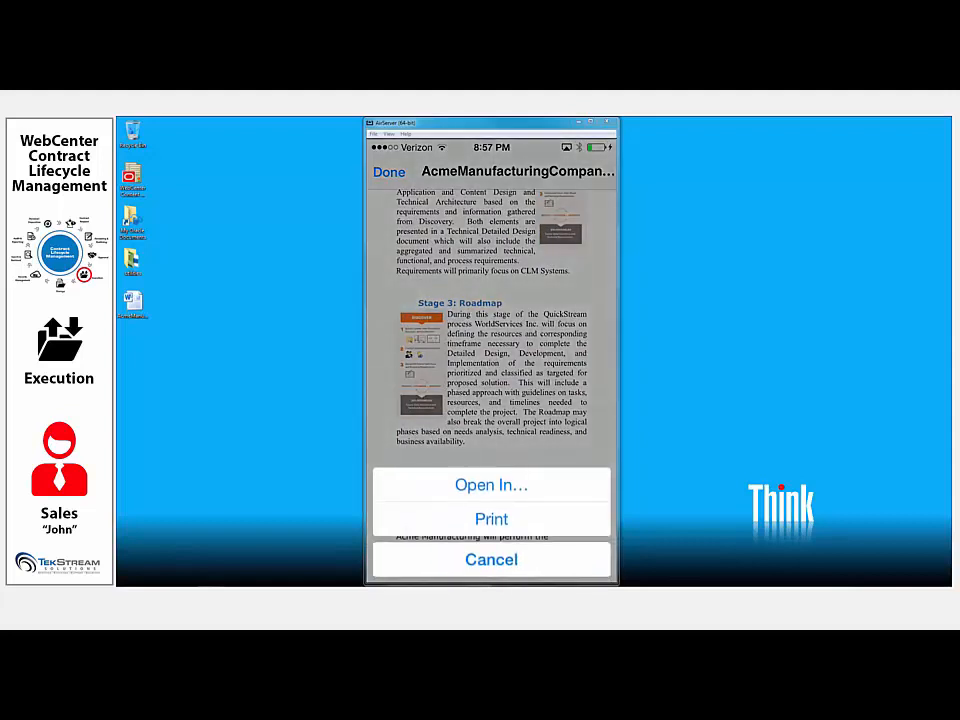
click(491, 559)
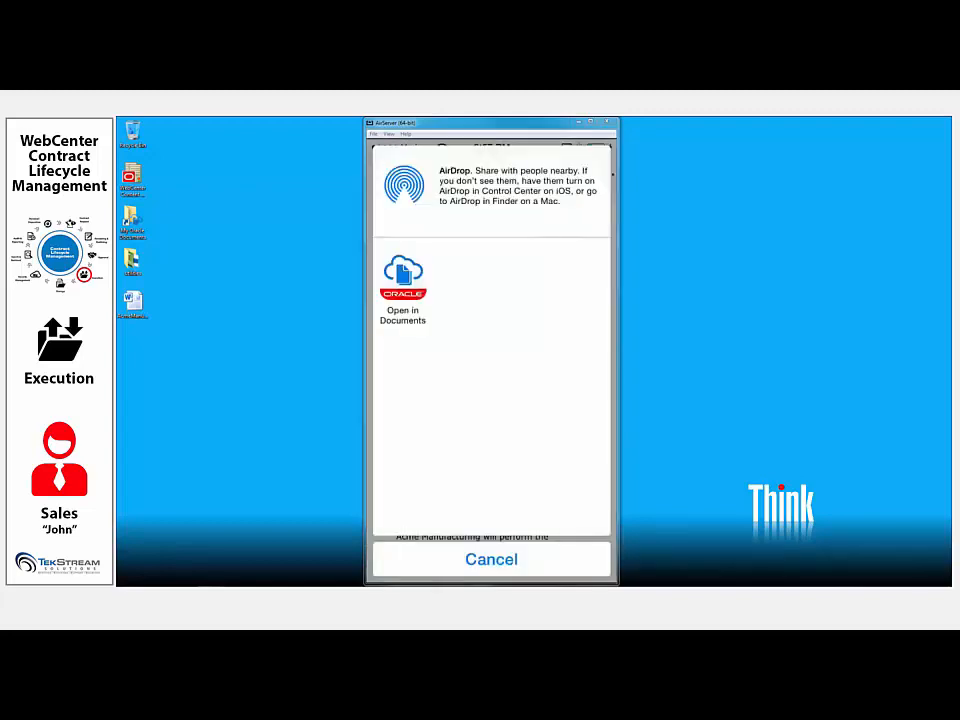
click(403, 278)
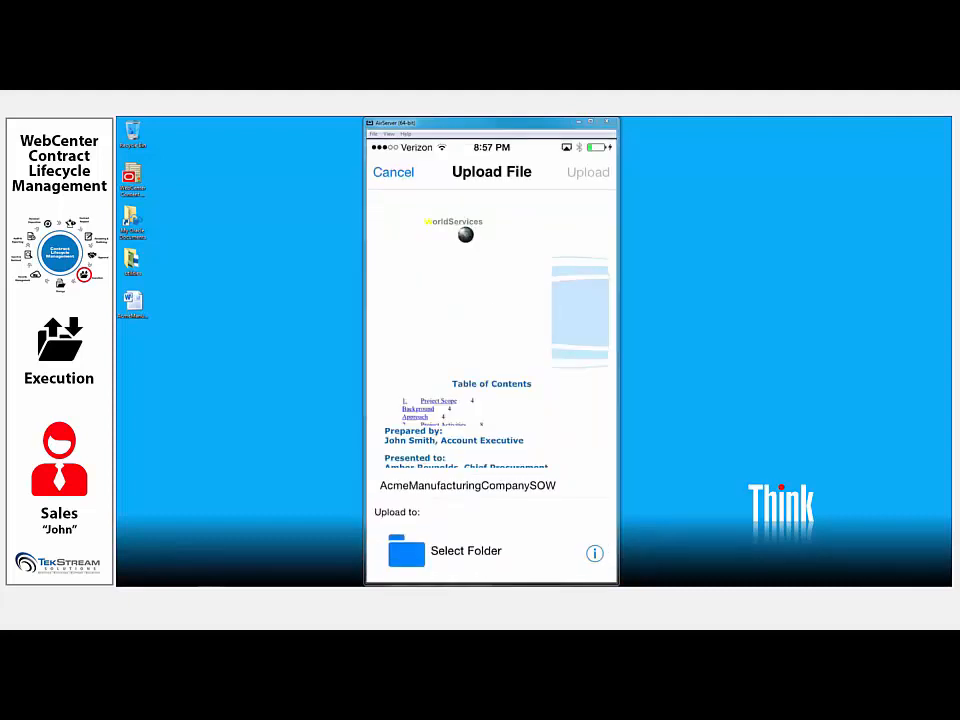
- Upload AcmeManufacturingCompanySOW to the Shared Contracts folder of the Document Cloud Service and dismiss the completion notice
click(465, 551)
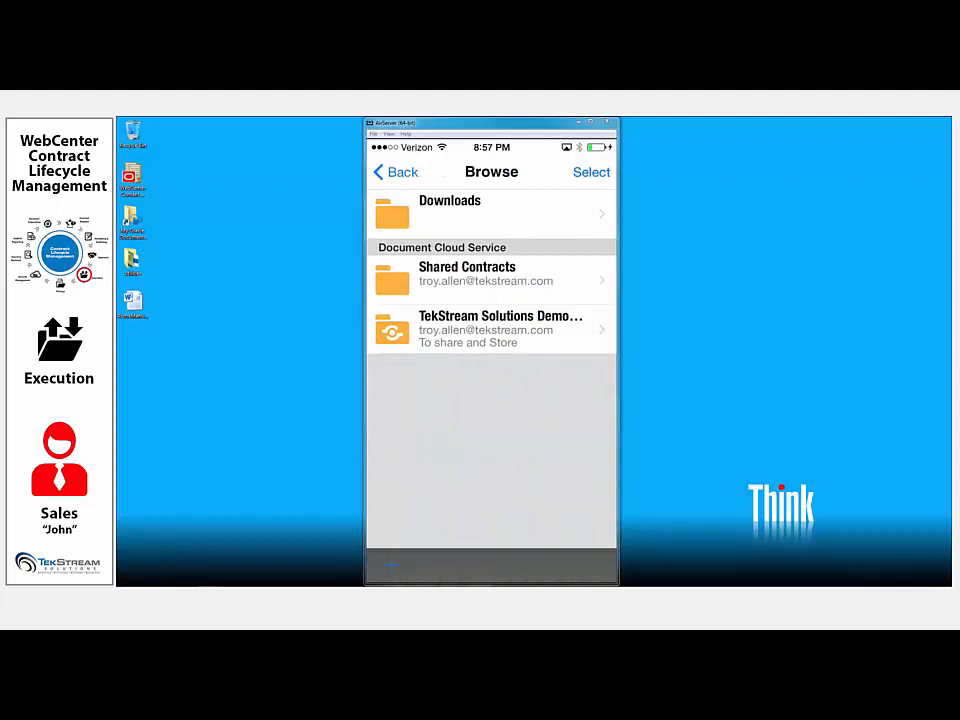
click(467, 275)
click(591, 172)
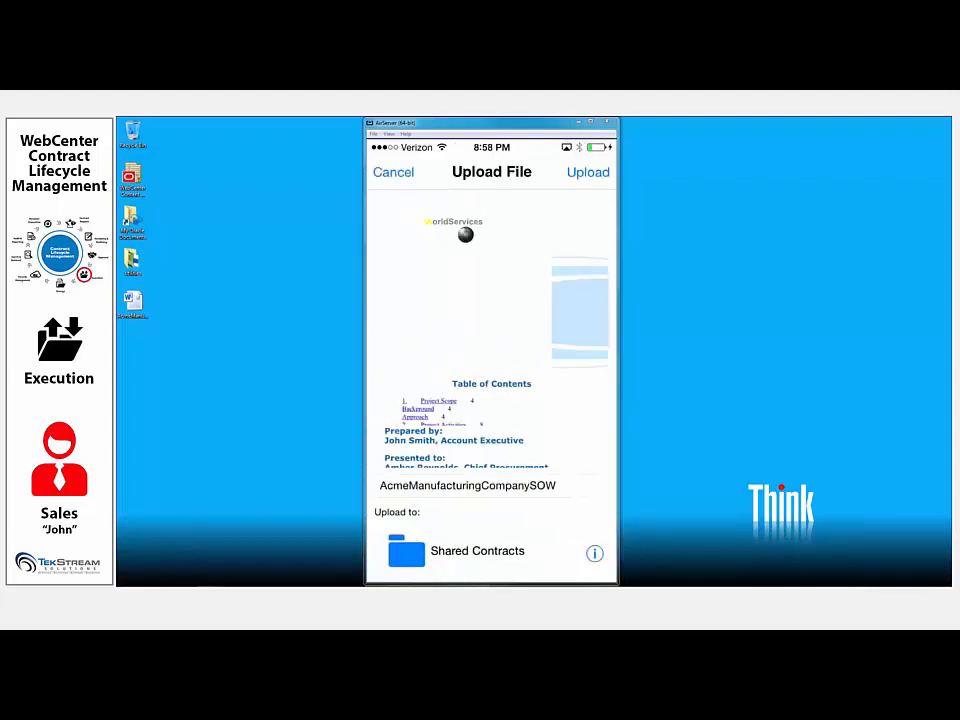
scroll(491, 330, down, 3)
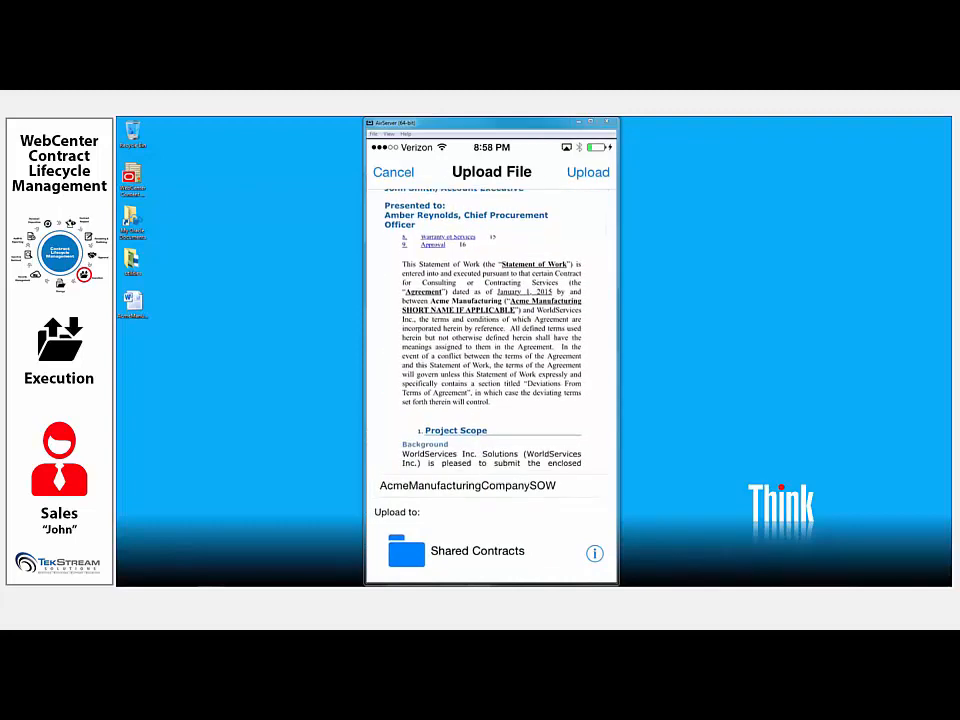
click(588, 172)
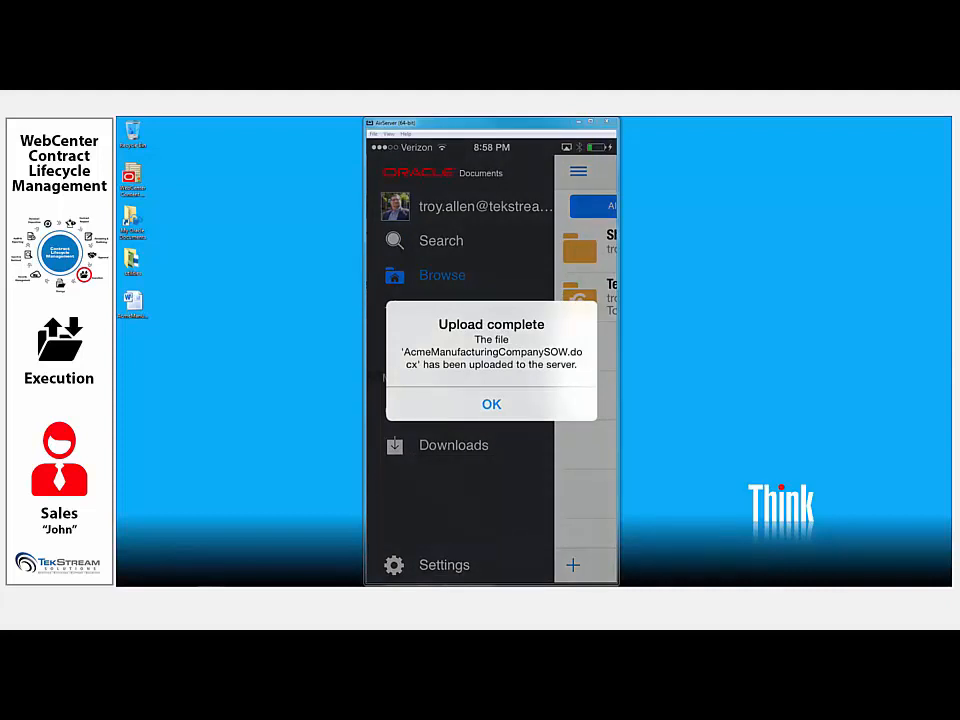
click(491, 404)
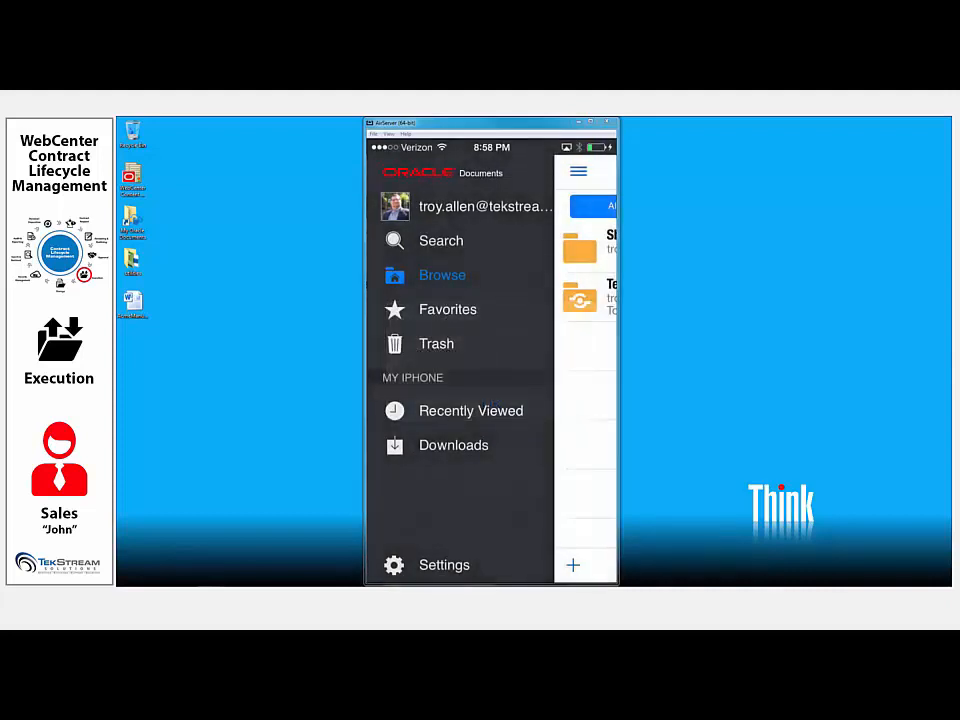
- Share the AcmeManufacturingCompanySOW file from the Shared Contracts folder as a public link in a new e-mail
click(442, 275)
click(467, 243)
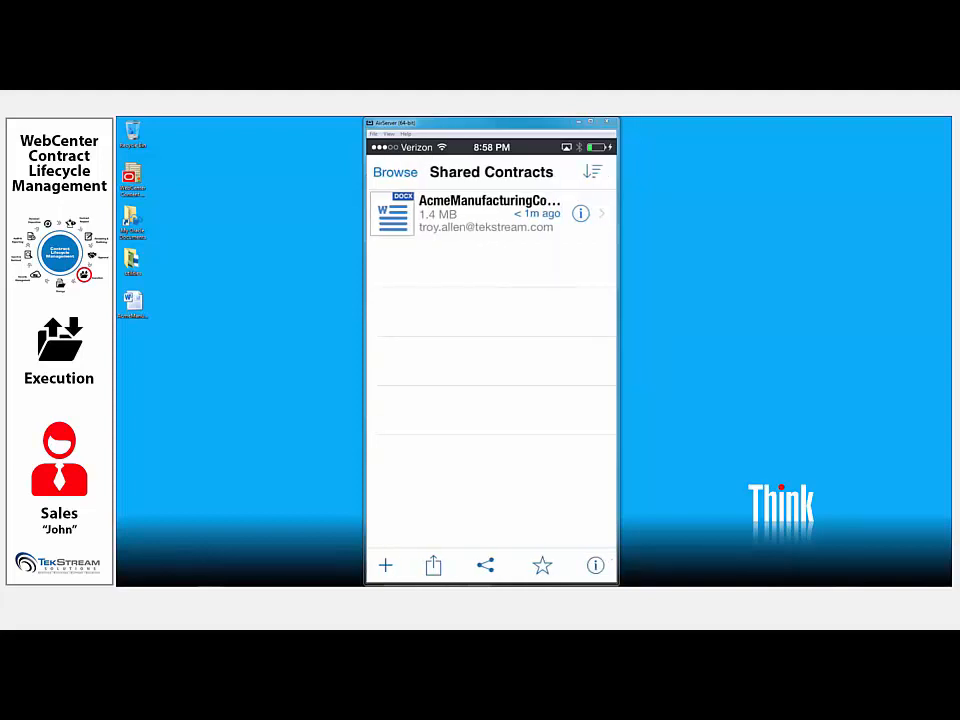
click(580, 213)
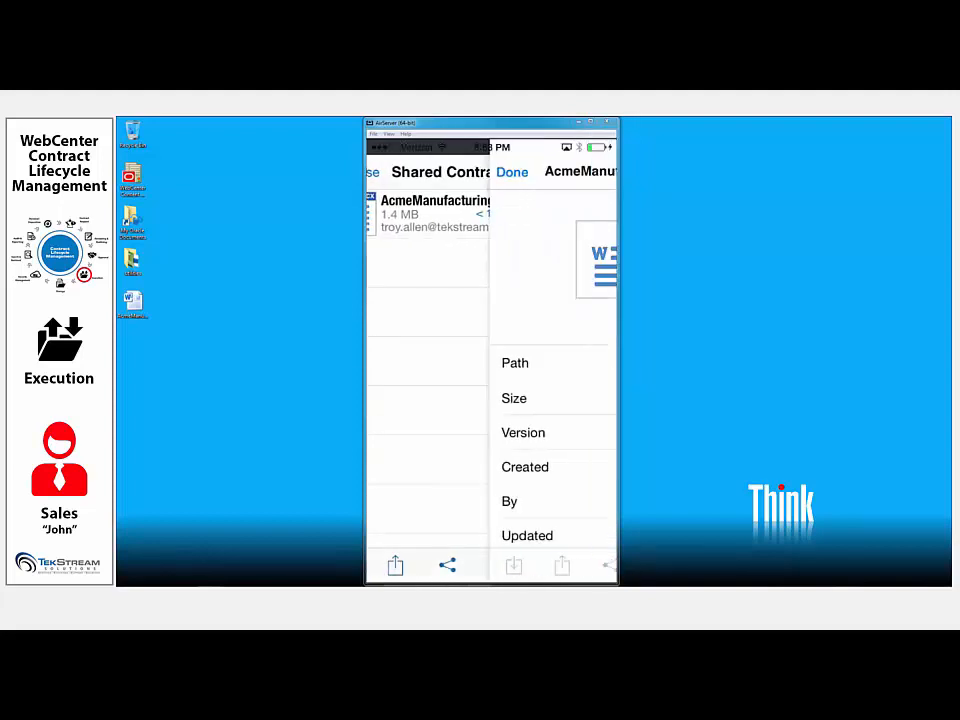
click(487, 566)
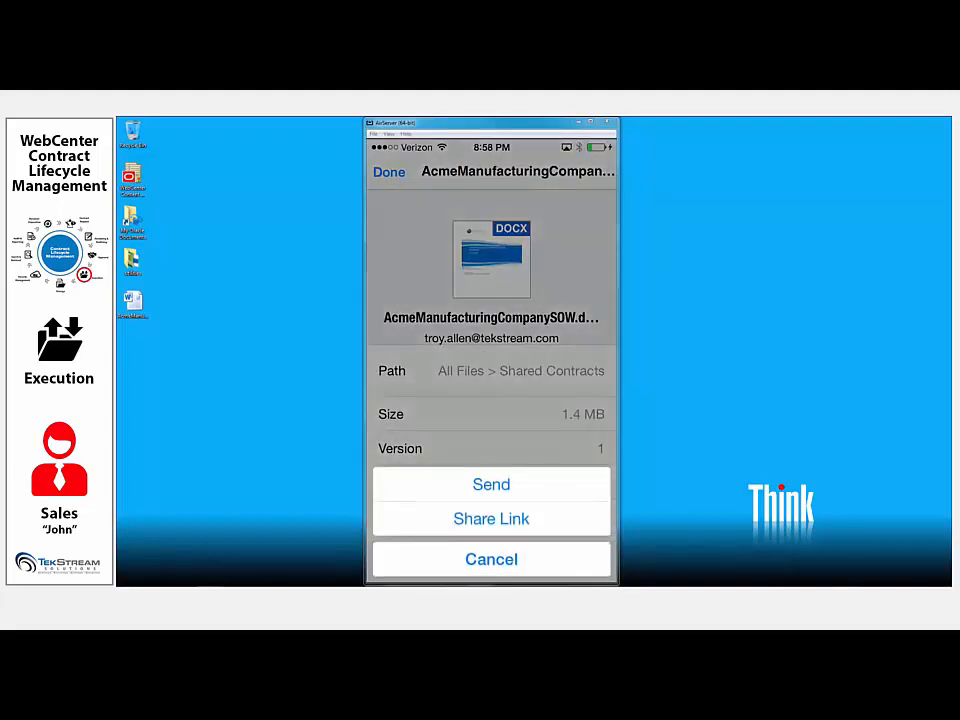
click(491, 557)
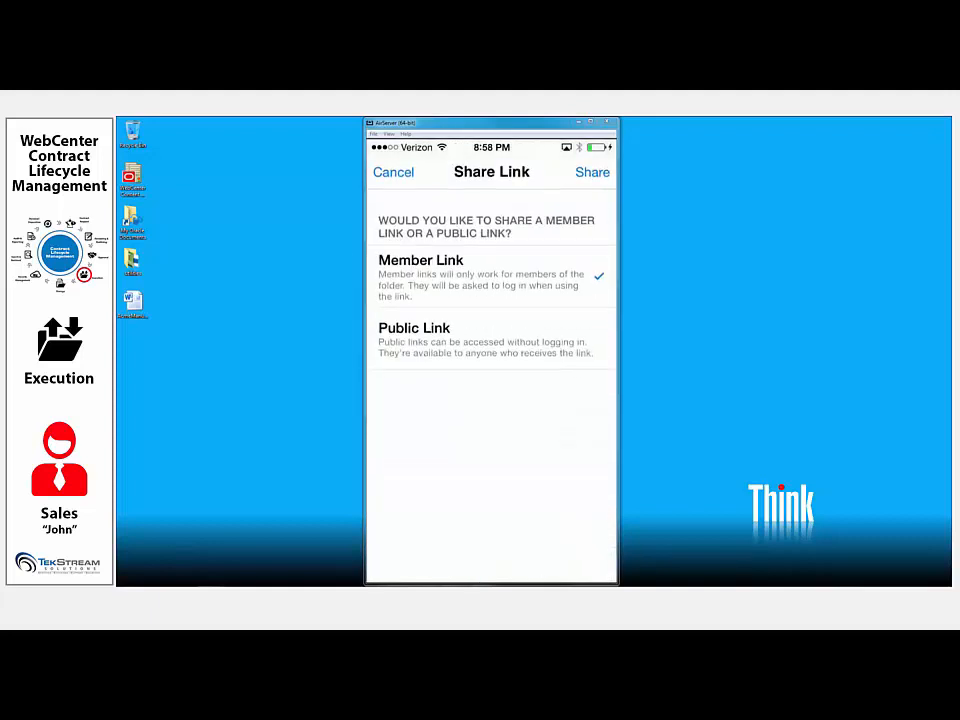
click(490, 339)
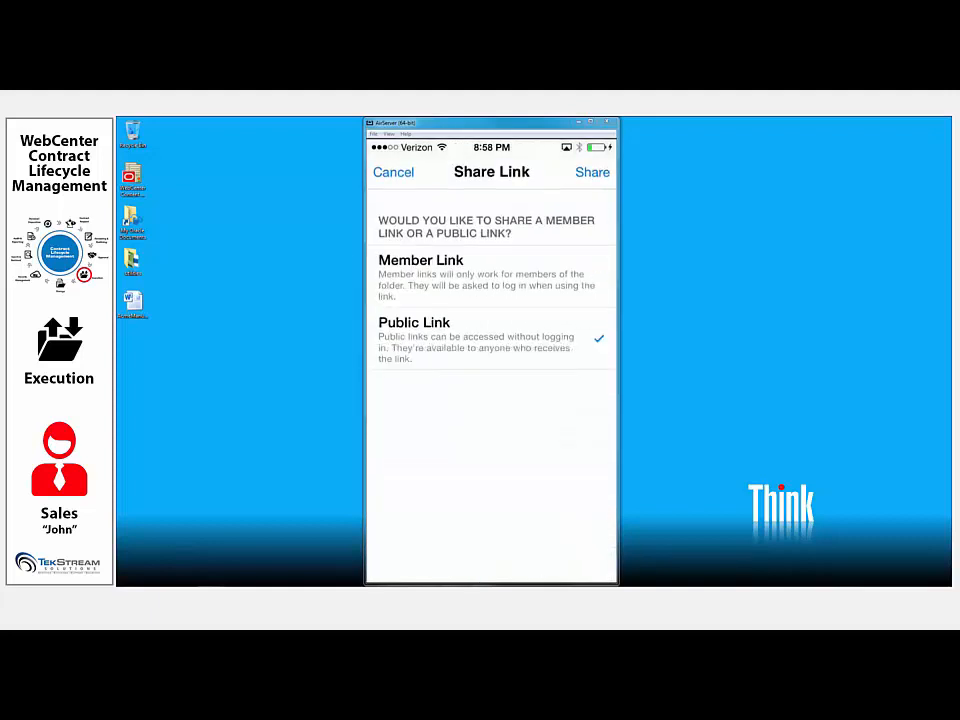
click(592, 172)
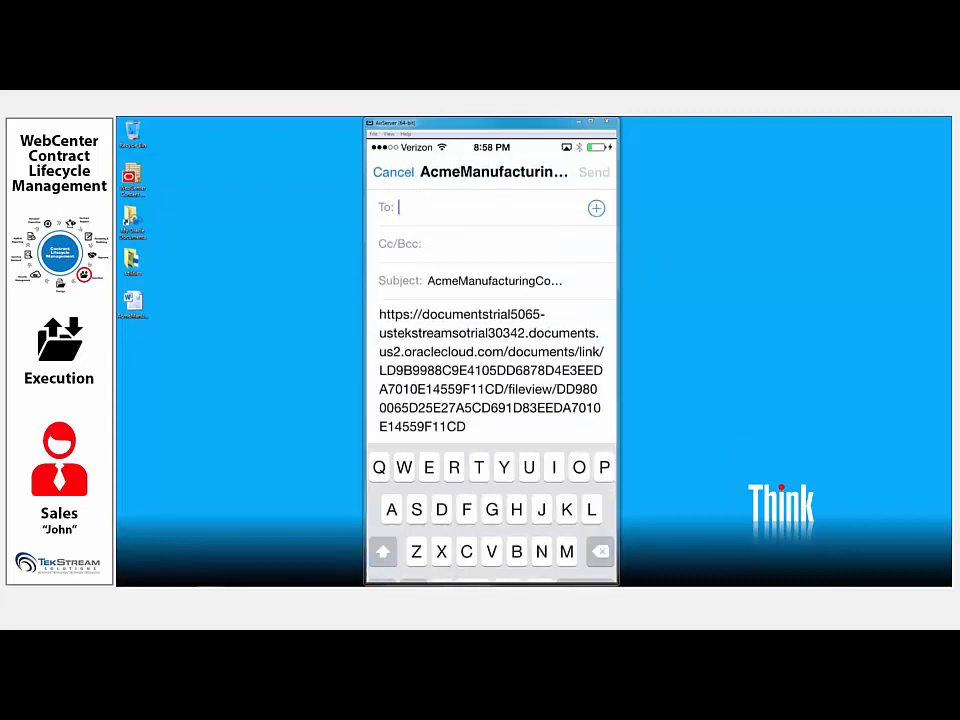
- Address the e-mail to the contact's tekstream.com address and add two blank lines above the document link
text(tro)
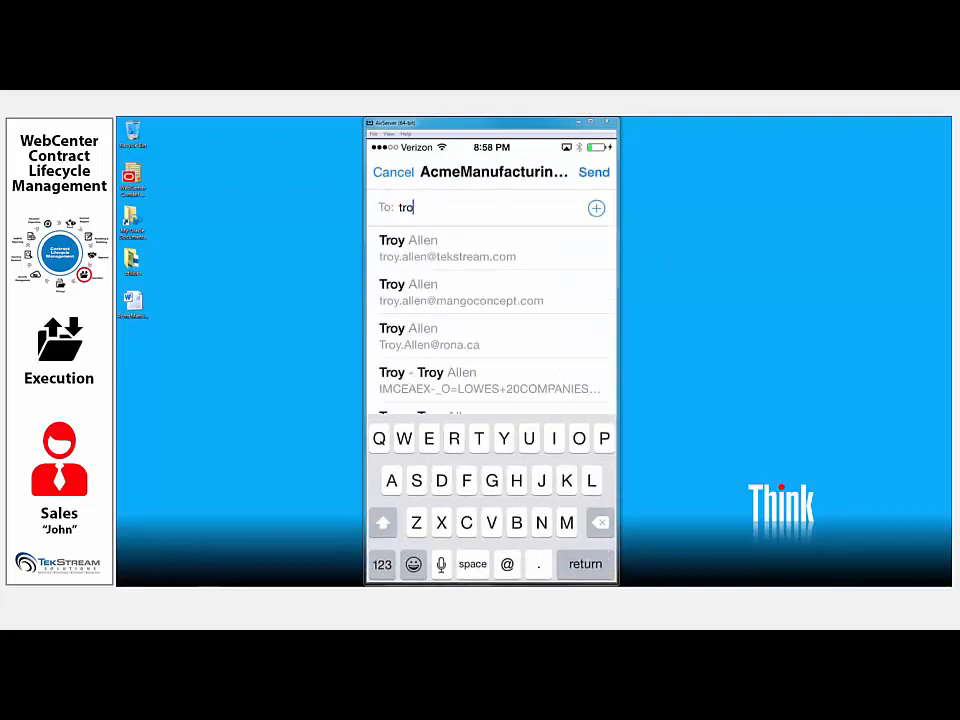
click(447, 248)
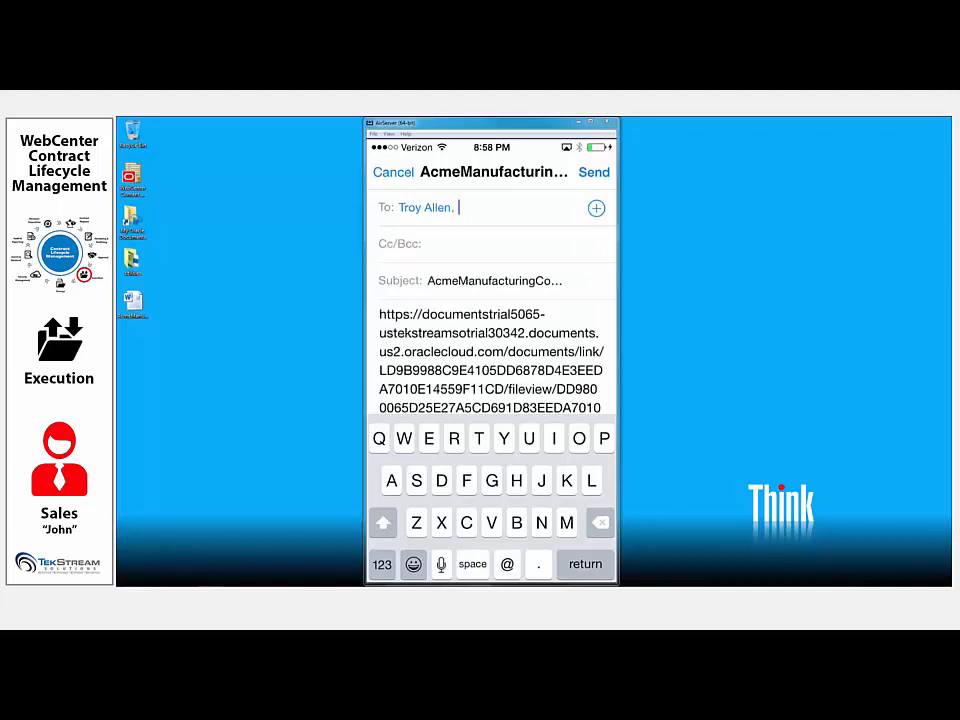
click(380, 314)
key(Return)
key(Return)
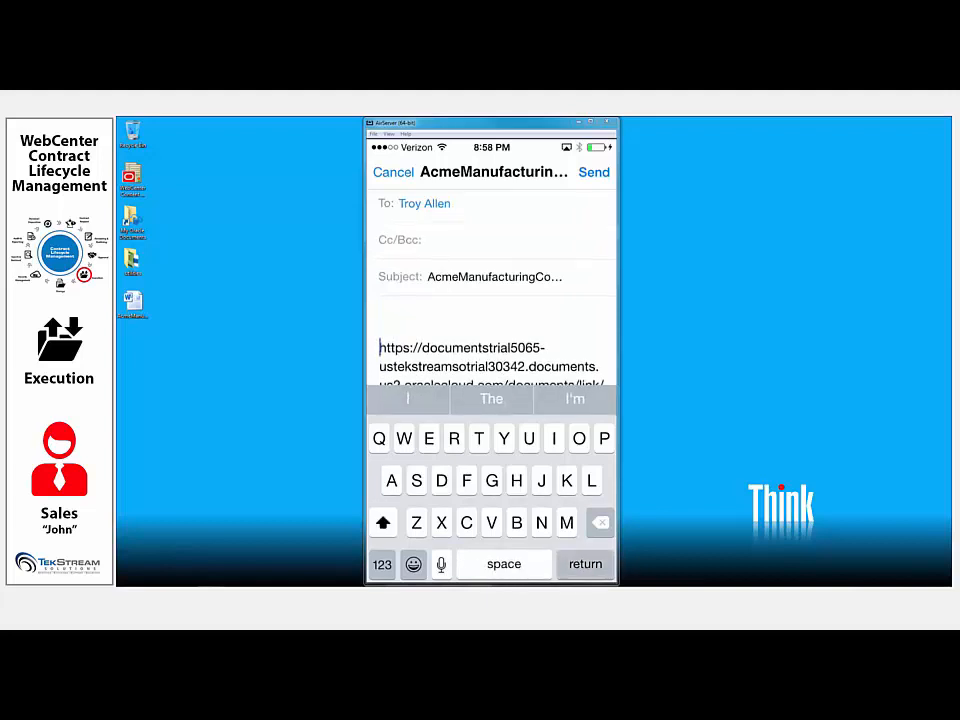
- Start the message above the link with the customer's first name, followed by ", please sign and return."
click(380, 310)
text(Amb)
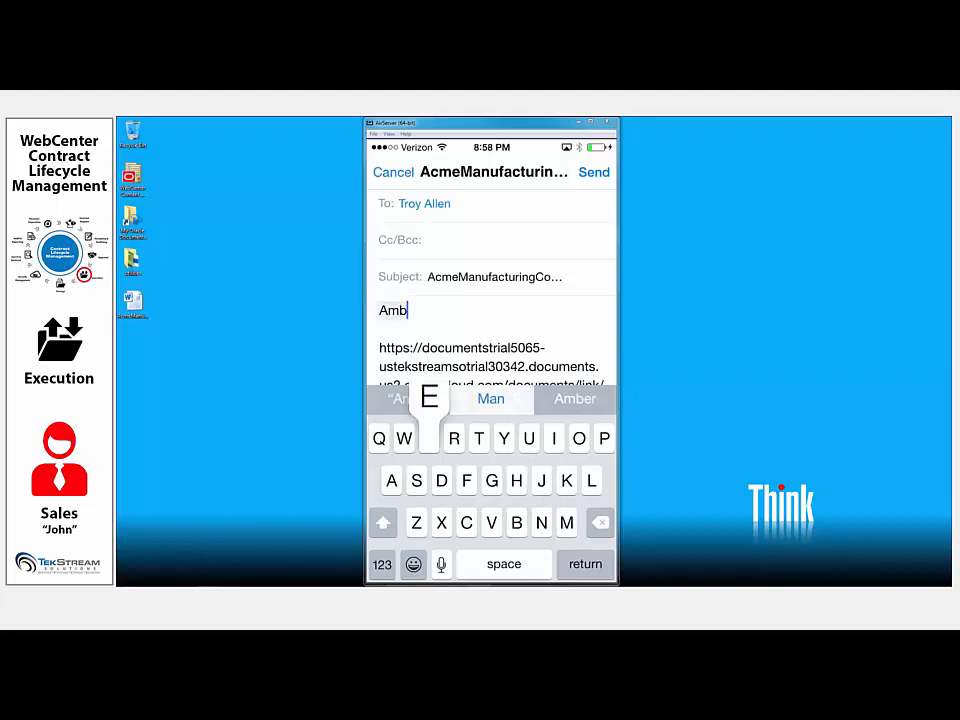
text(er, )
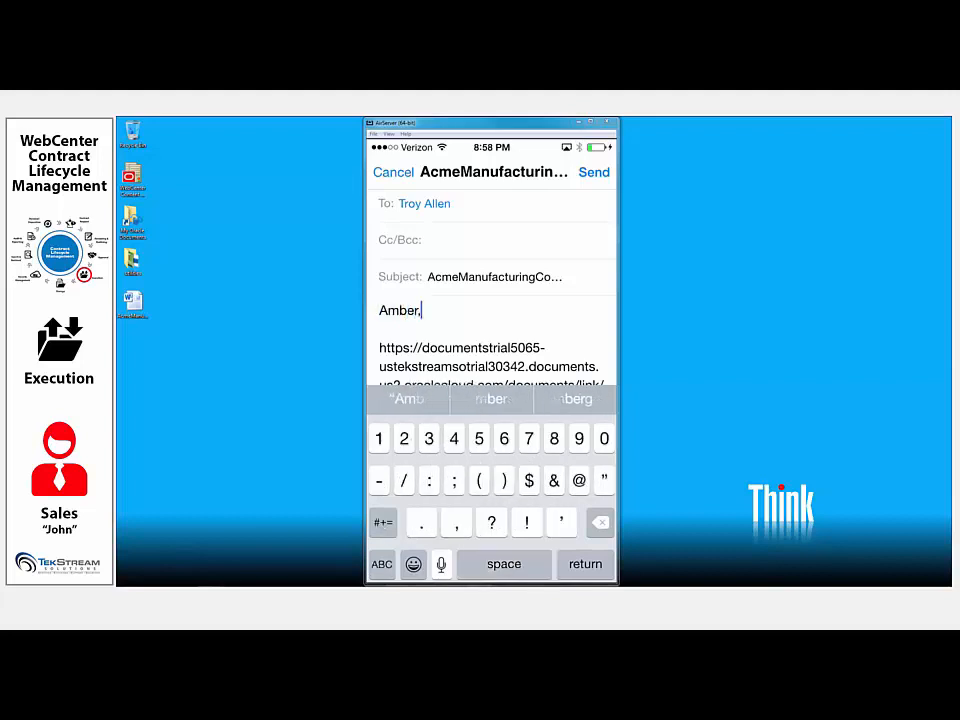
text(please)
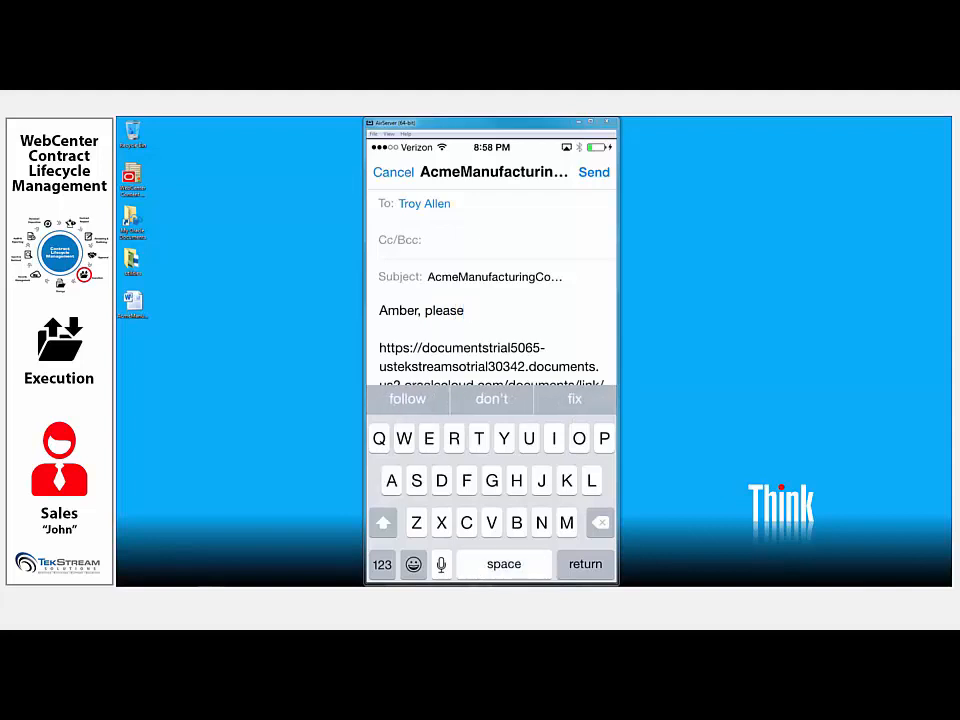
text( s)
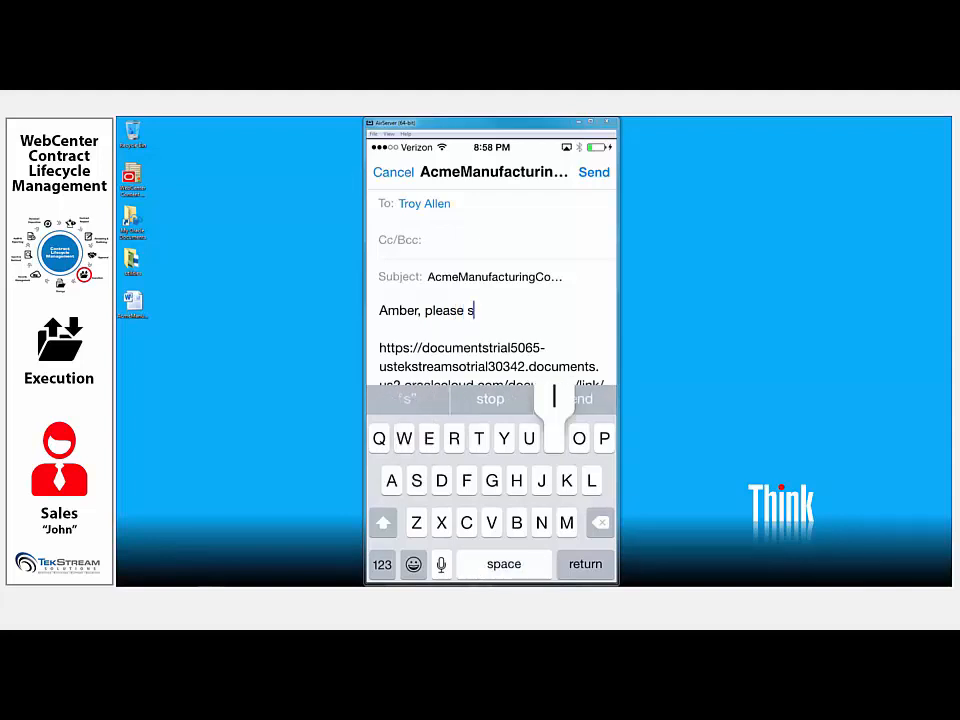
text(ign and)
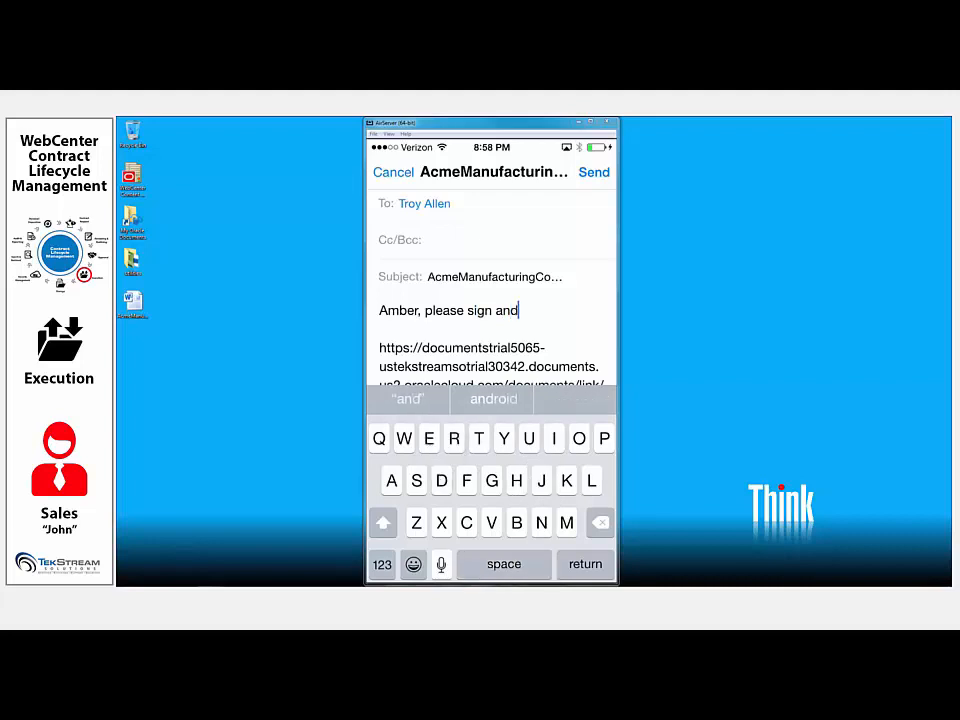
text( return)
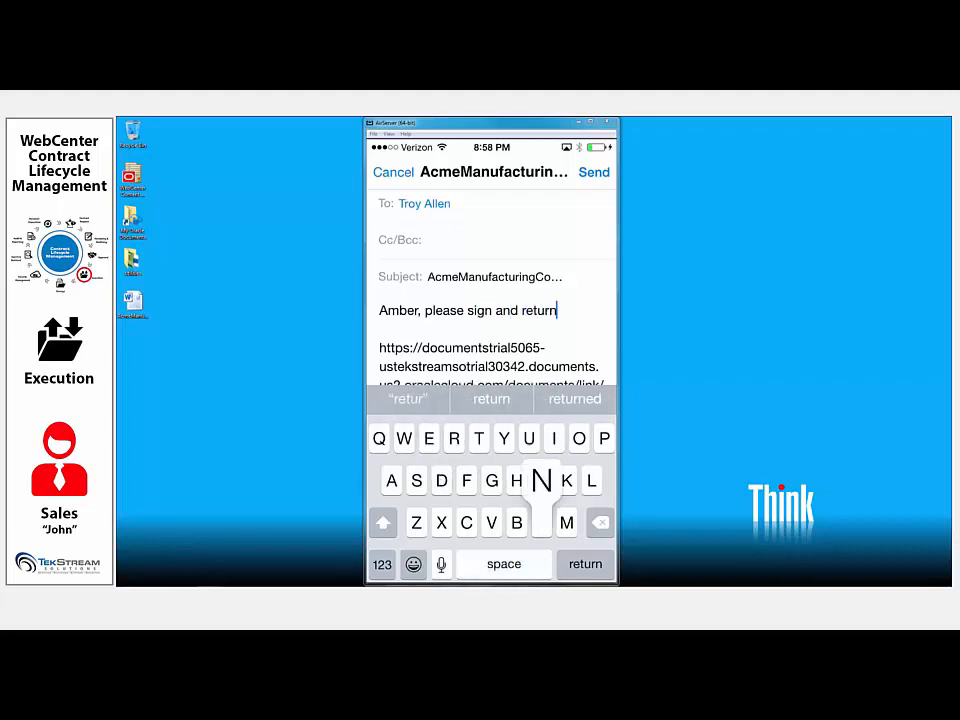
text(. )
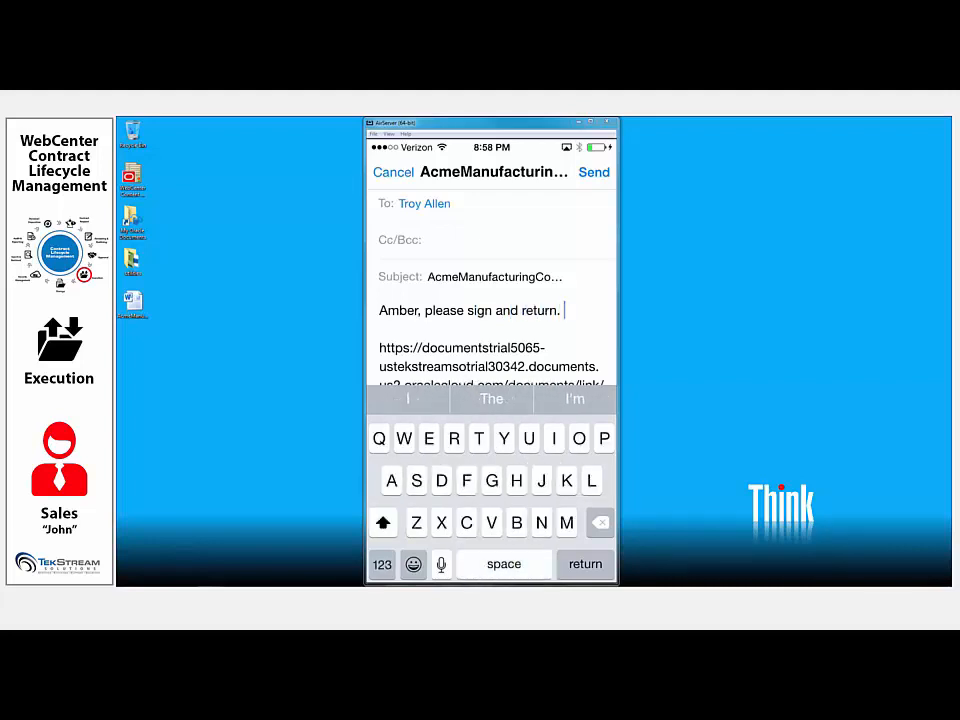
text(Lookin)
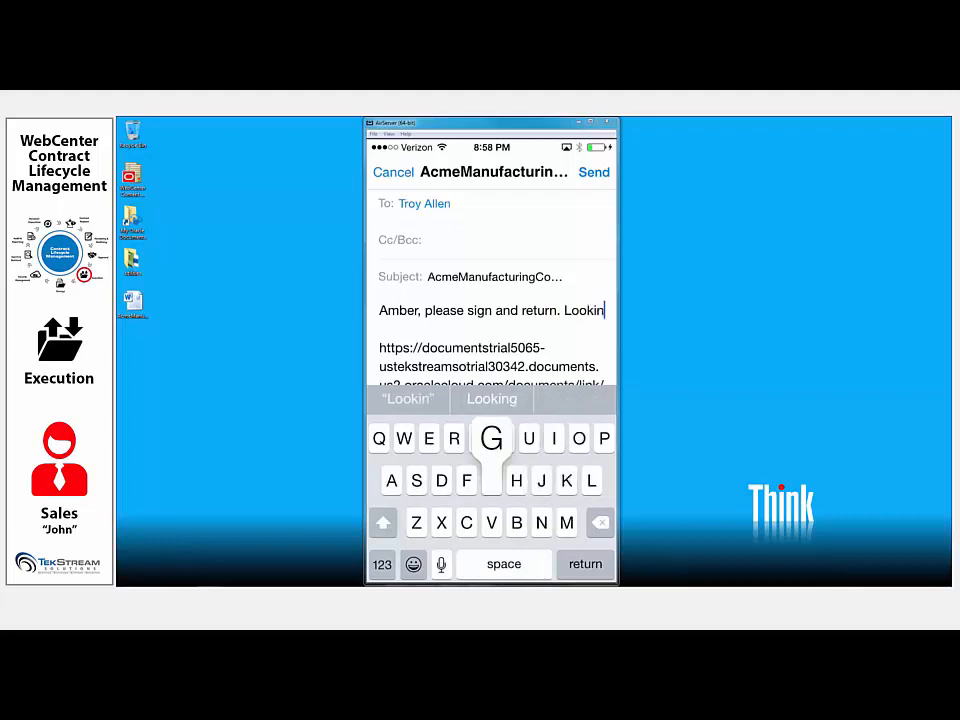
text(g )
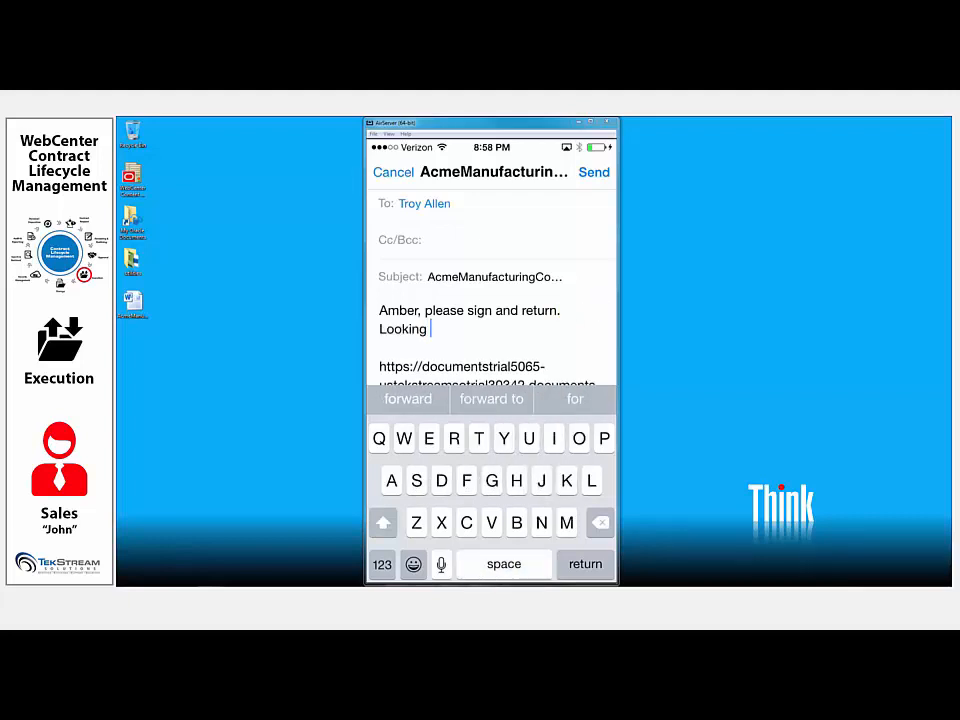
text(forward to sta)
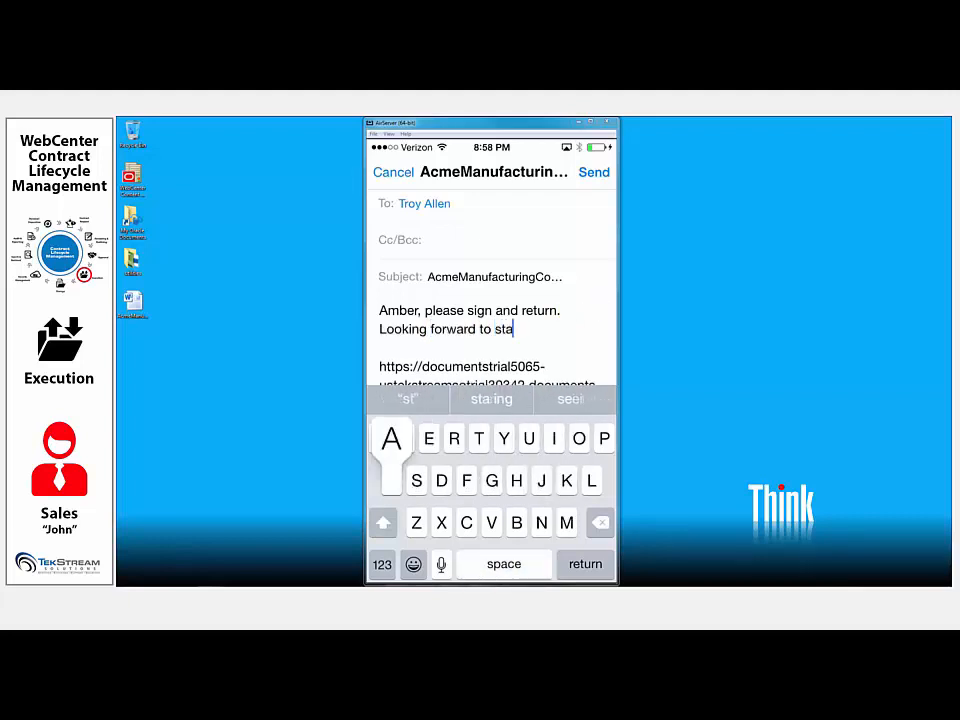
text(rtin)
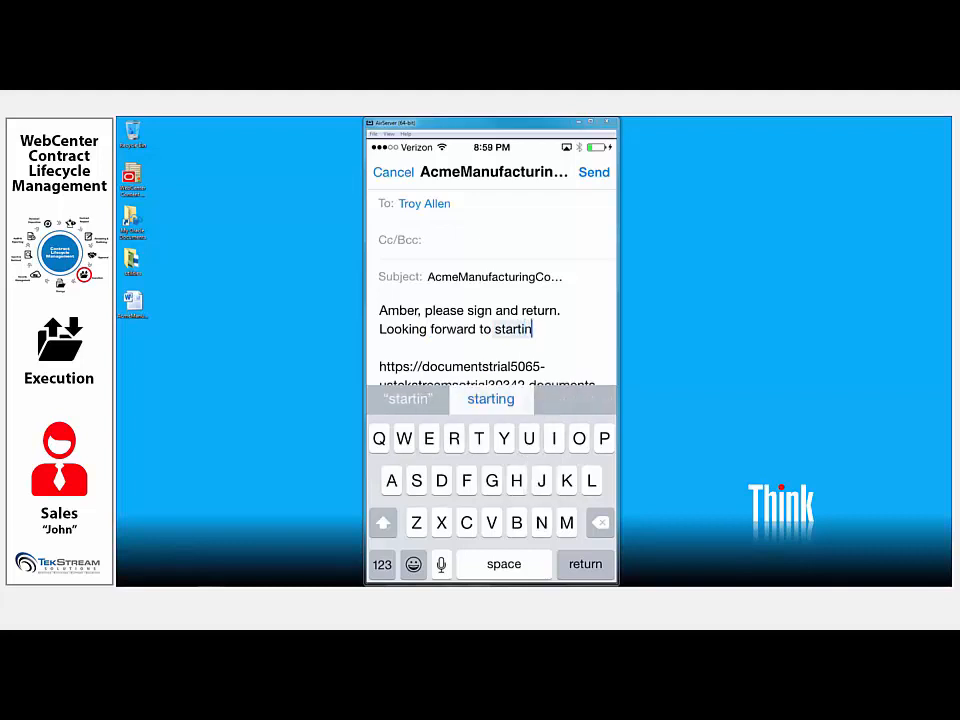
text(g.)
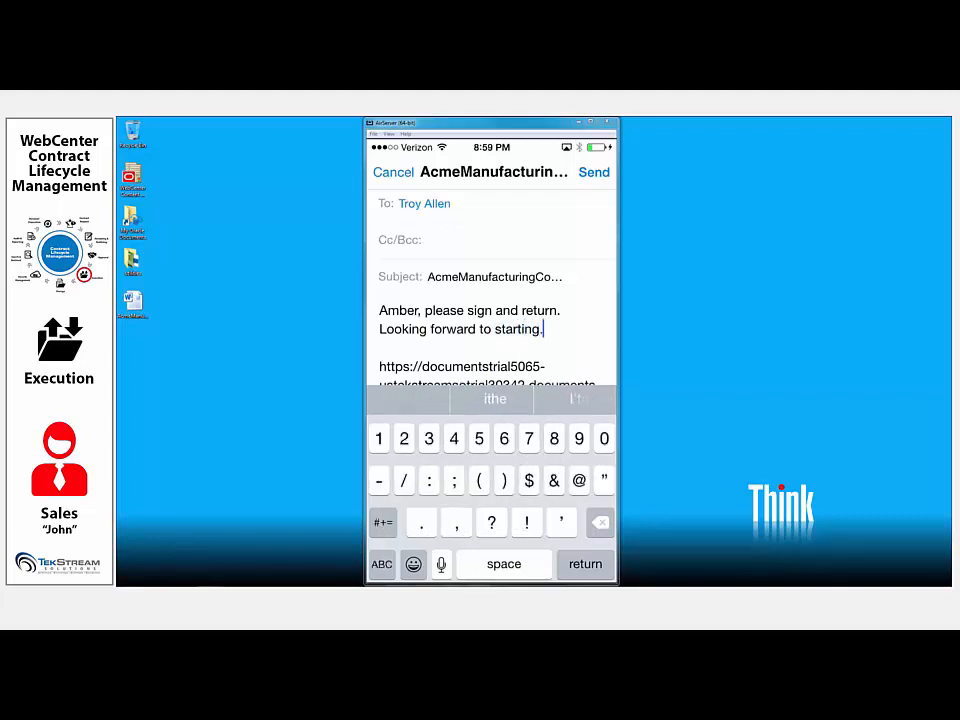
- Add "Looking forward to starting." to the message, send the e-mail and close the file's details
click(594, 172)
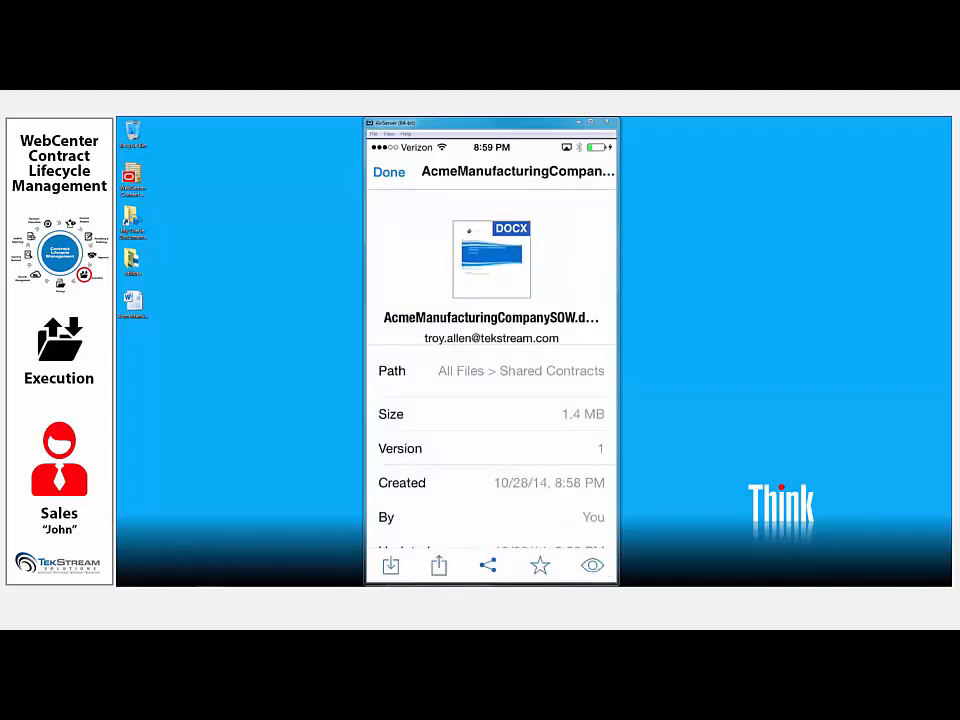
click(389, 172)
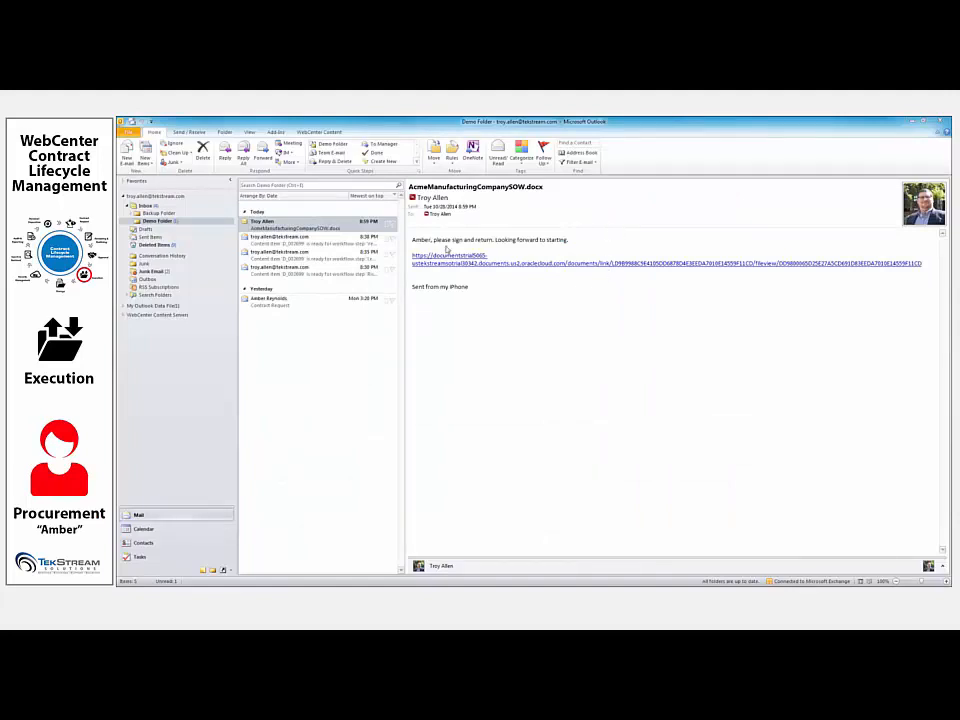
- Switch to Outlook, open the document link in the received e-mail, and read through and download AcmeManufacturingCompanySOW.docx
click(537, 267)
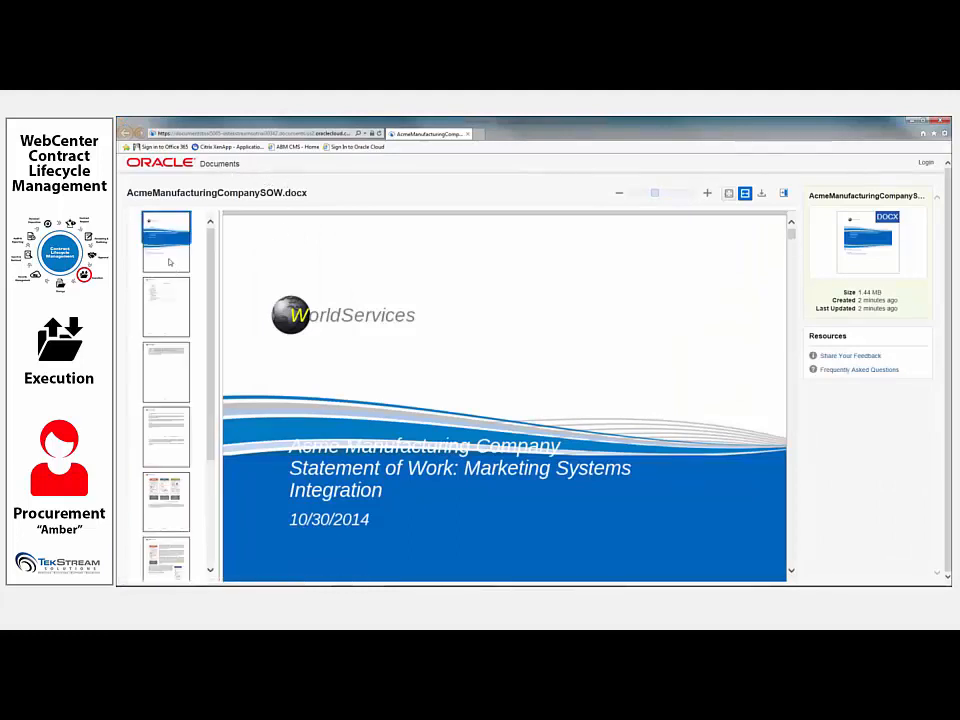
drag(175, 264, 205, 326)
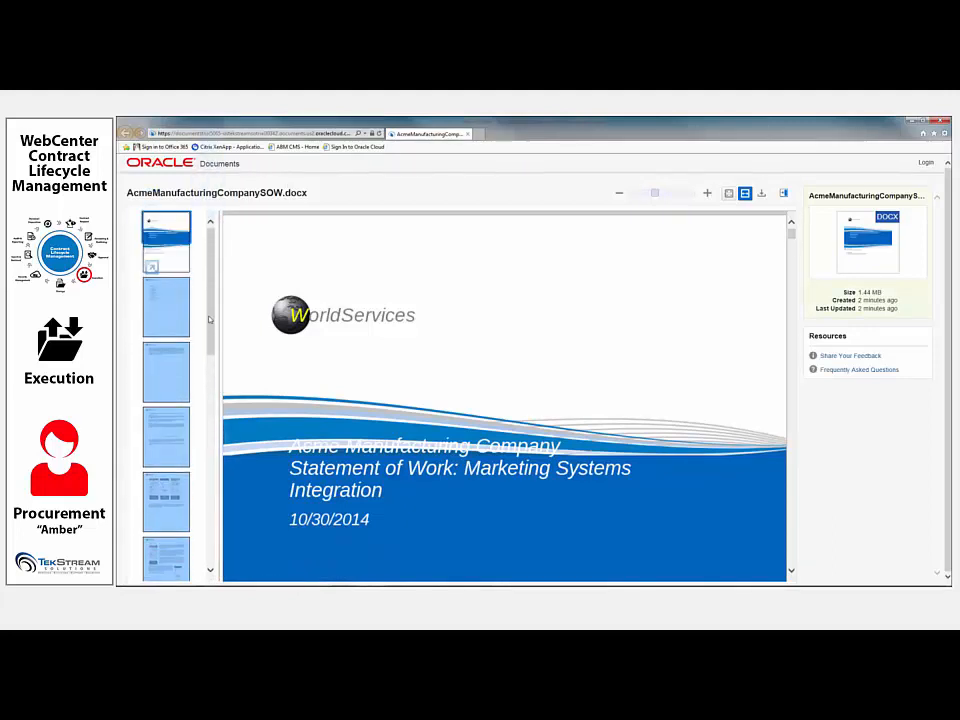
scroll(501, 402, down, 10)
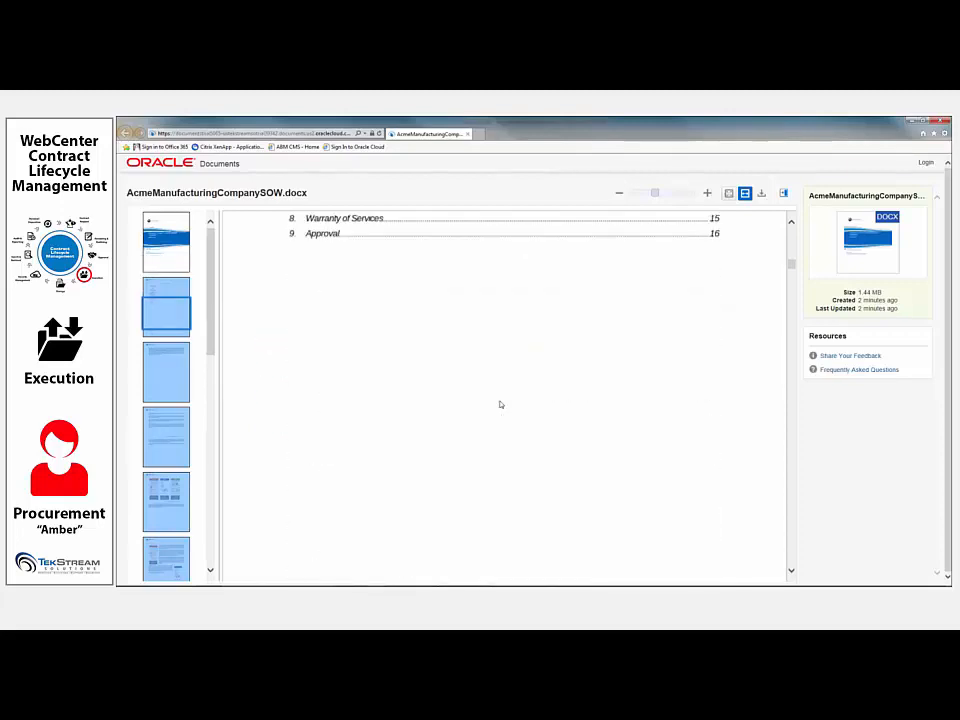
scroll(501, 404, down, 10)
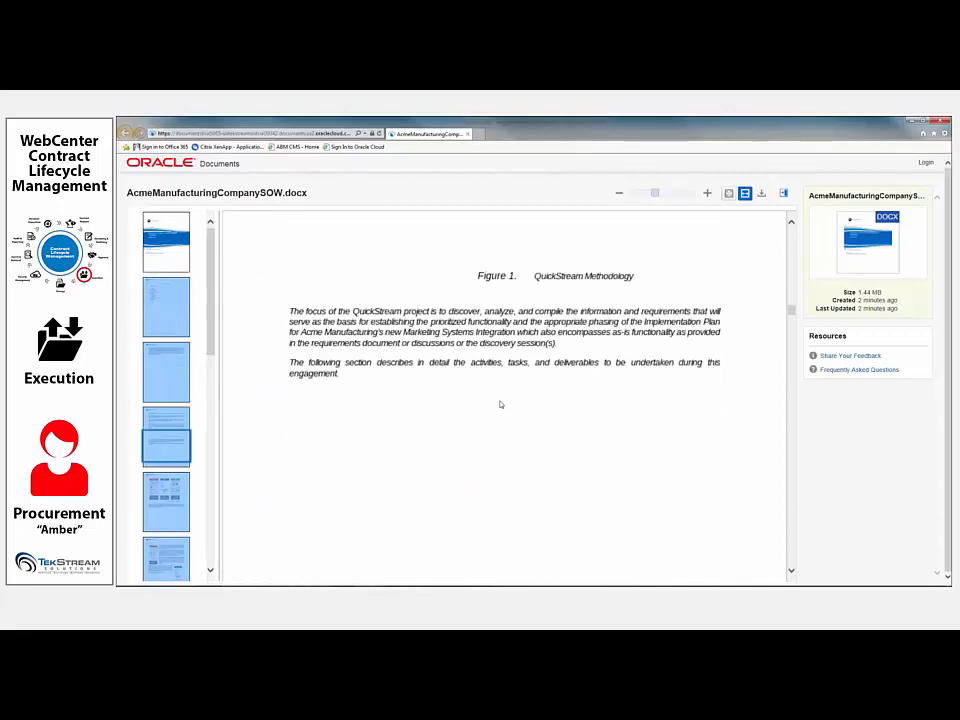
scroll(501, 404, down, 15)
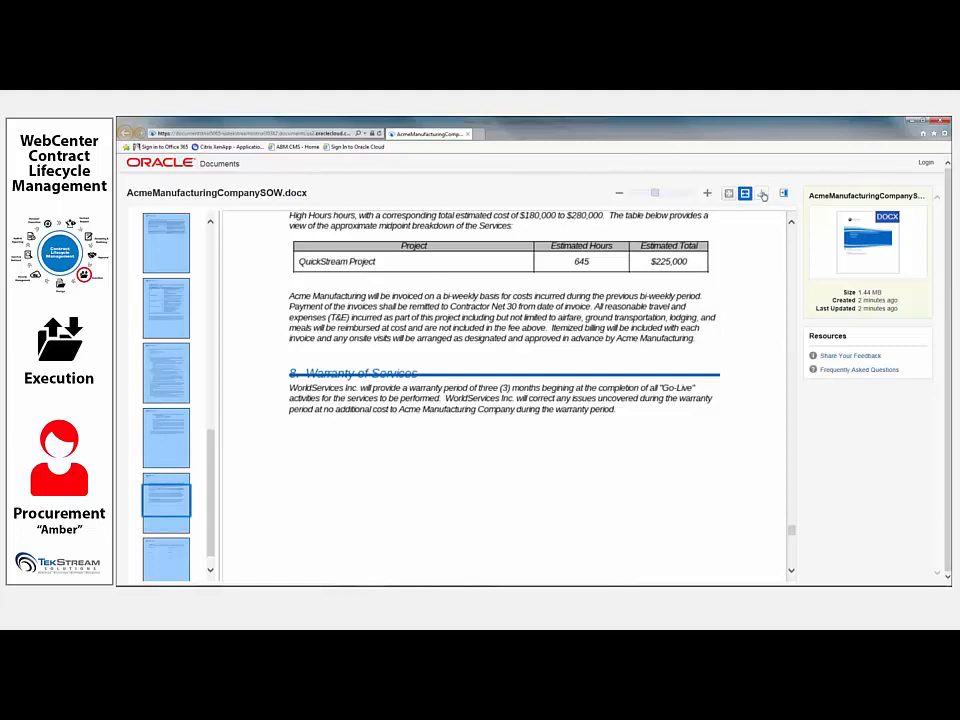
click(762, 196)
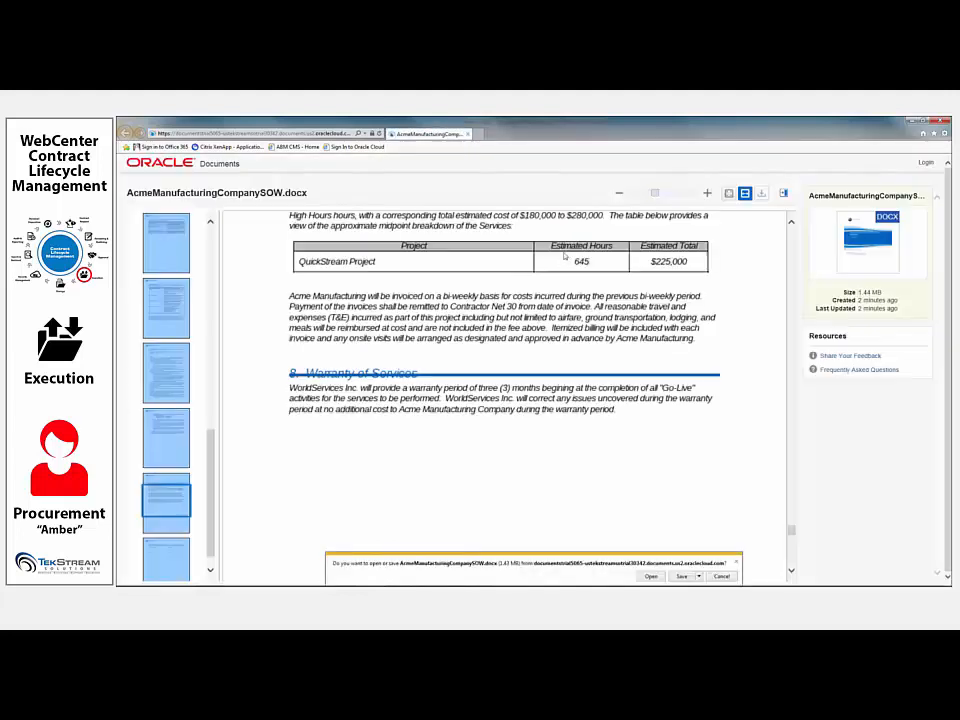
click(680, 576)
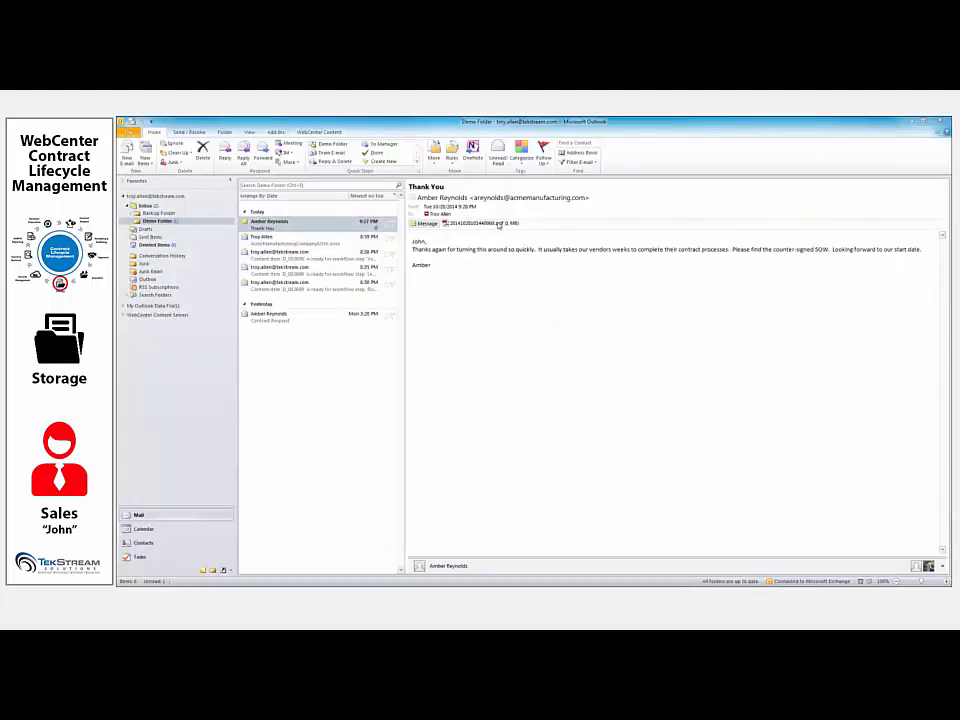
- Open the counter-signed SOW PDF attached to the Thank You e-mail, look through its first pages and close it
double_click(497, 224)
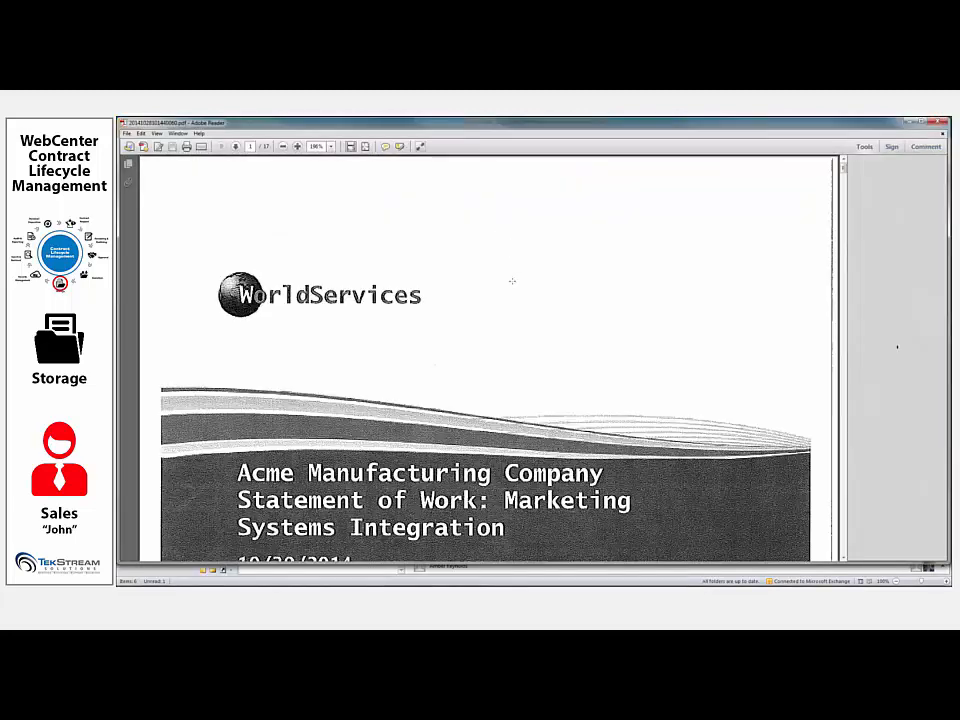
scroll(512, 281, down, 5)
scroll(512, 281, down, 5)
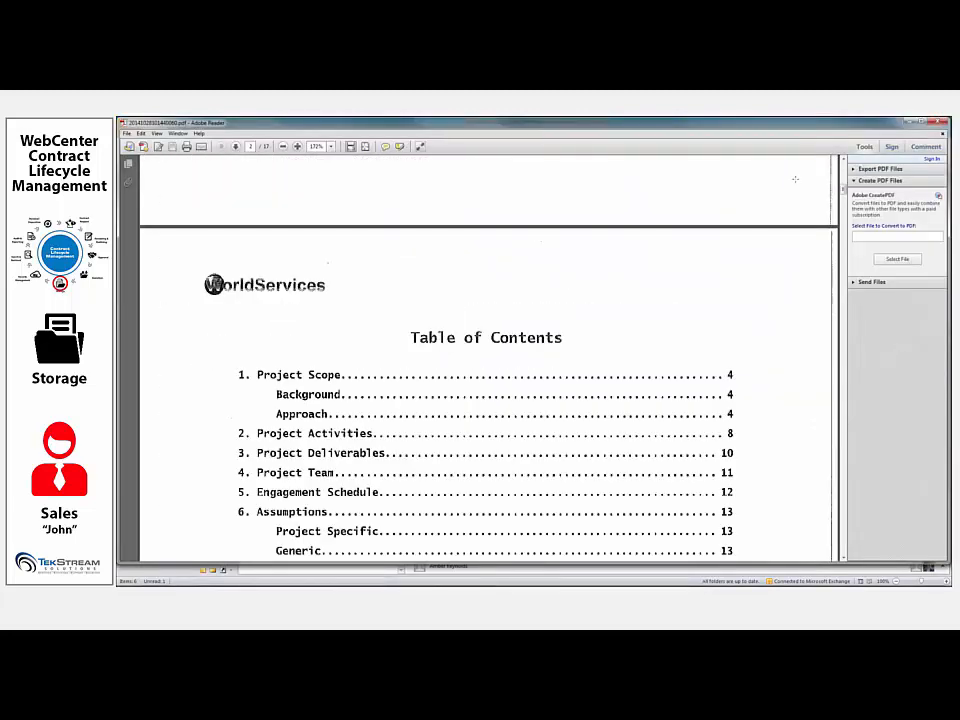
drag(844, 193, 836, 146)
click(940, 123)
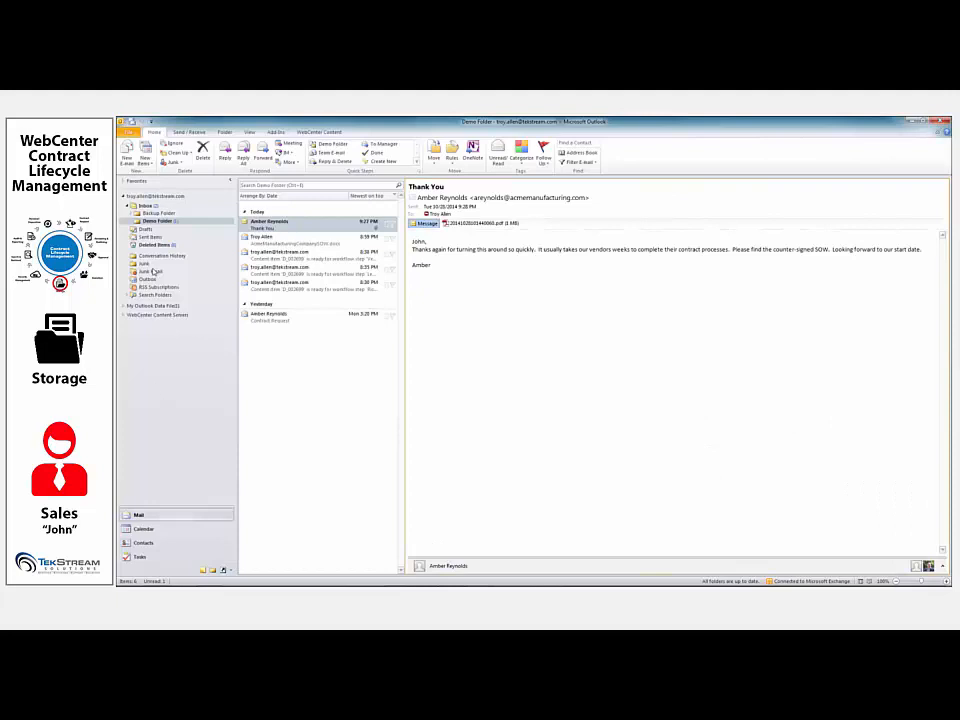
- Copy the counter-signed PDF attachment into a folder under Users in CLM Server External's Browse Content tree
click(124, 315)
click(129, 325)
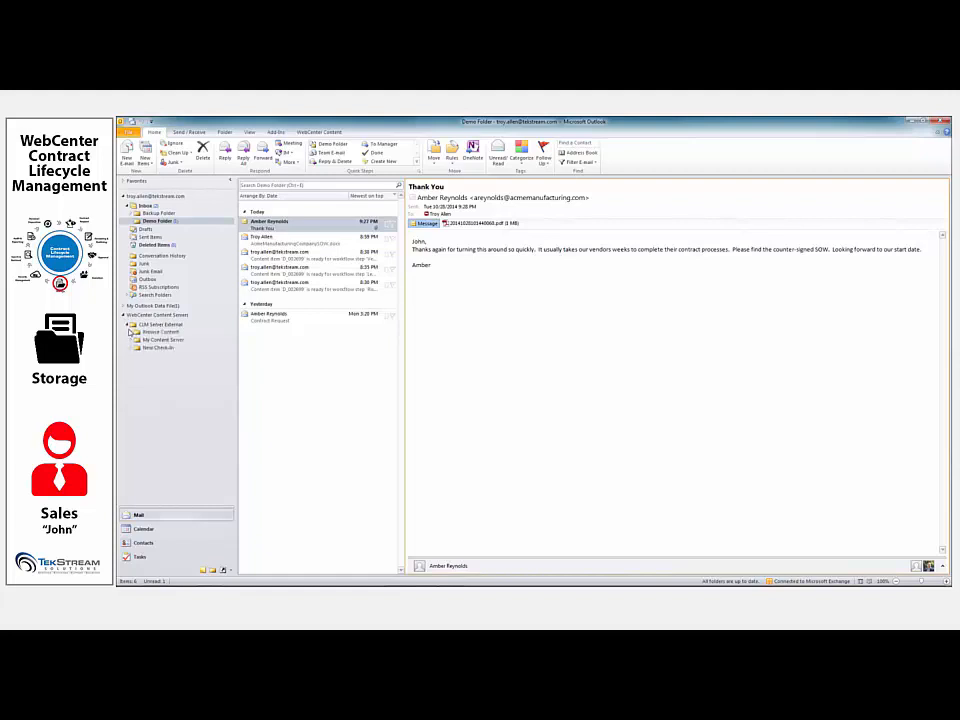
click(131, 332)
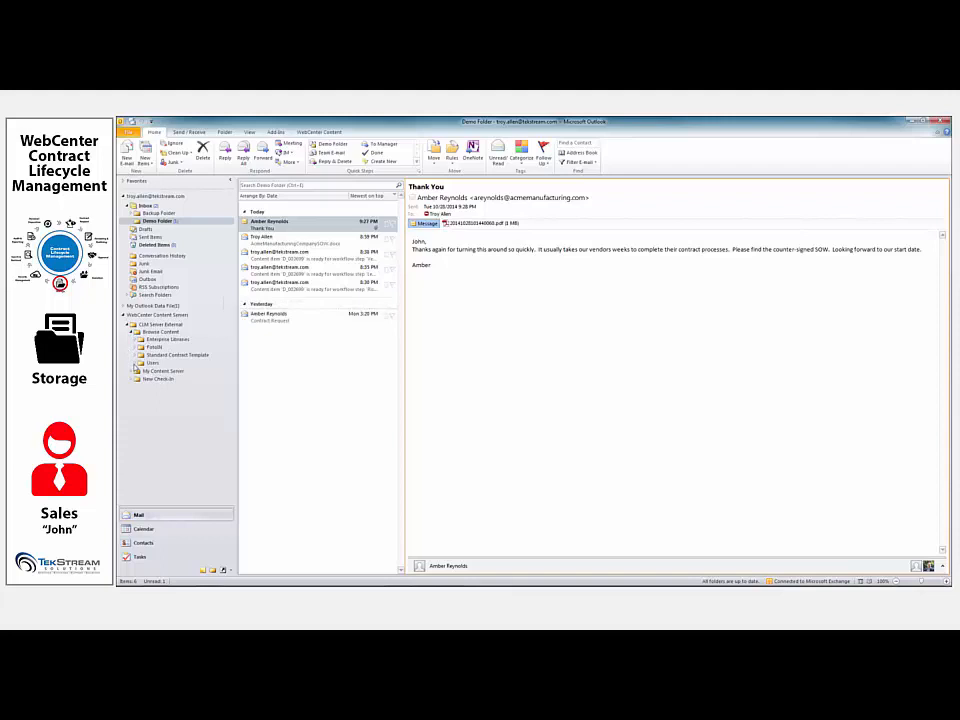
click(135, 364)
drag(466, 227, 182, 378)
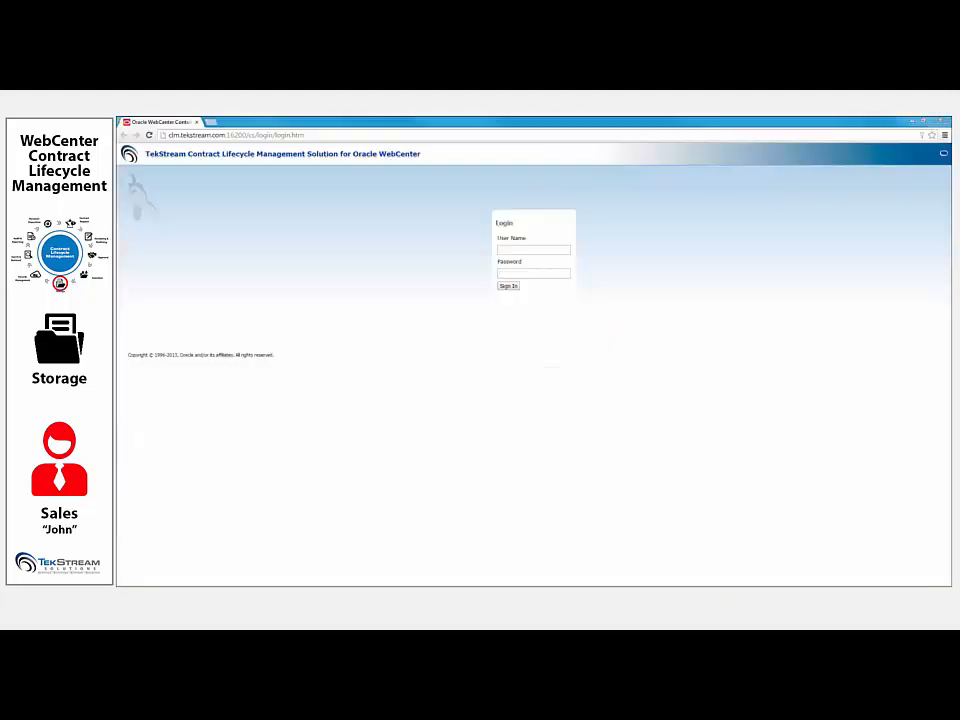
- Switch to the Contract Lifecycle Management site in the browser and sign in with the salesperson's user name and account password
click(557, 250)
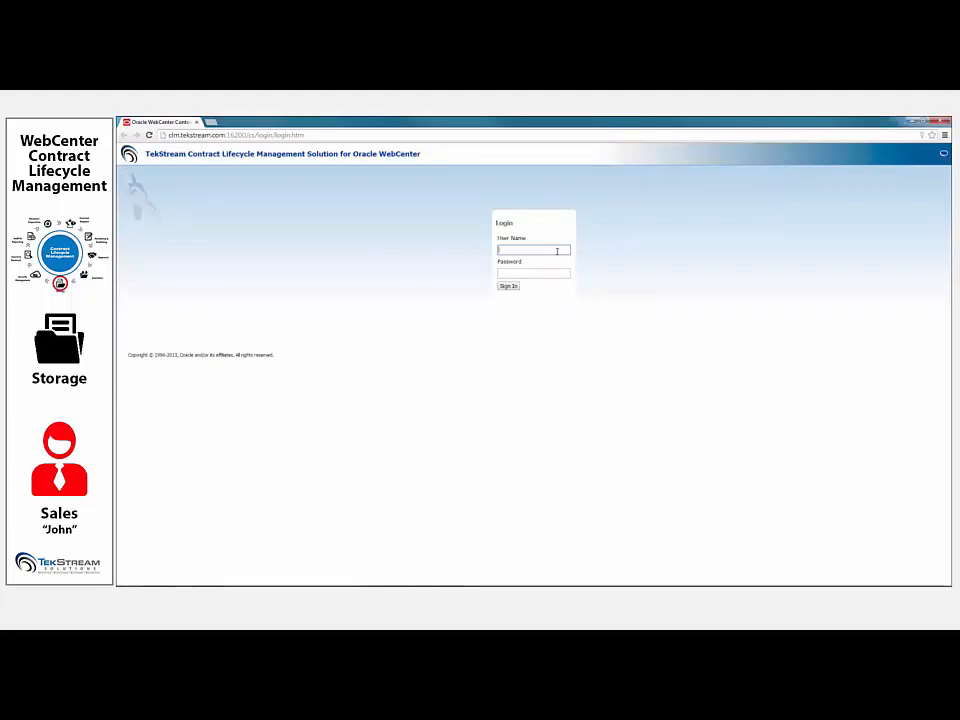
text(jsmith)
key(Tab)
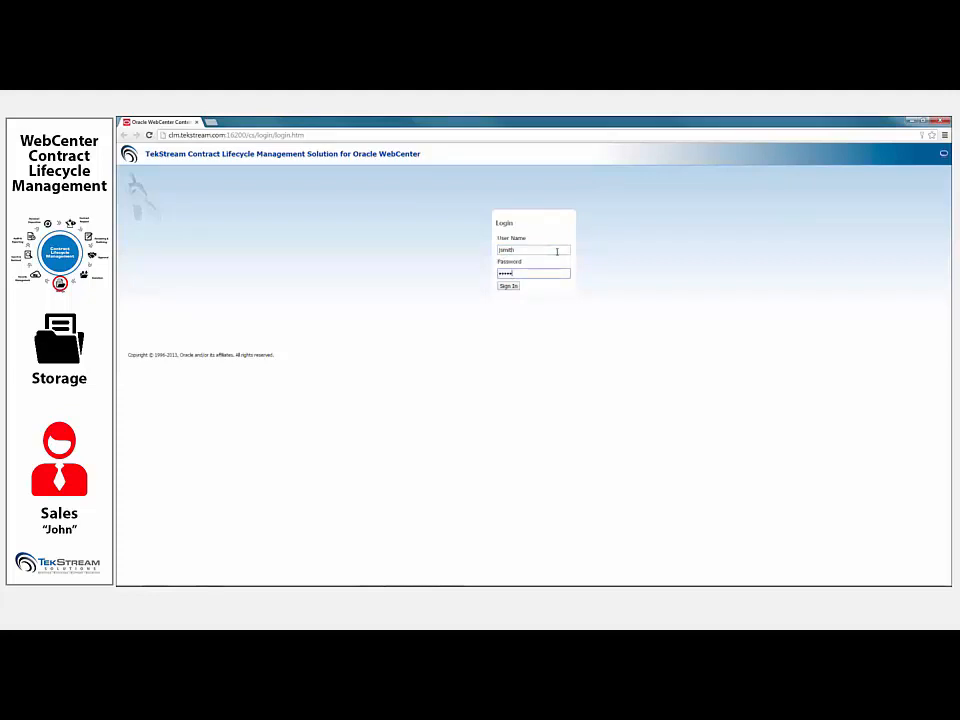
key(Return)
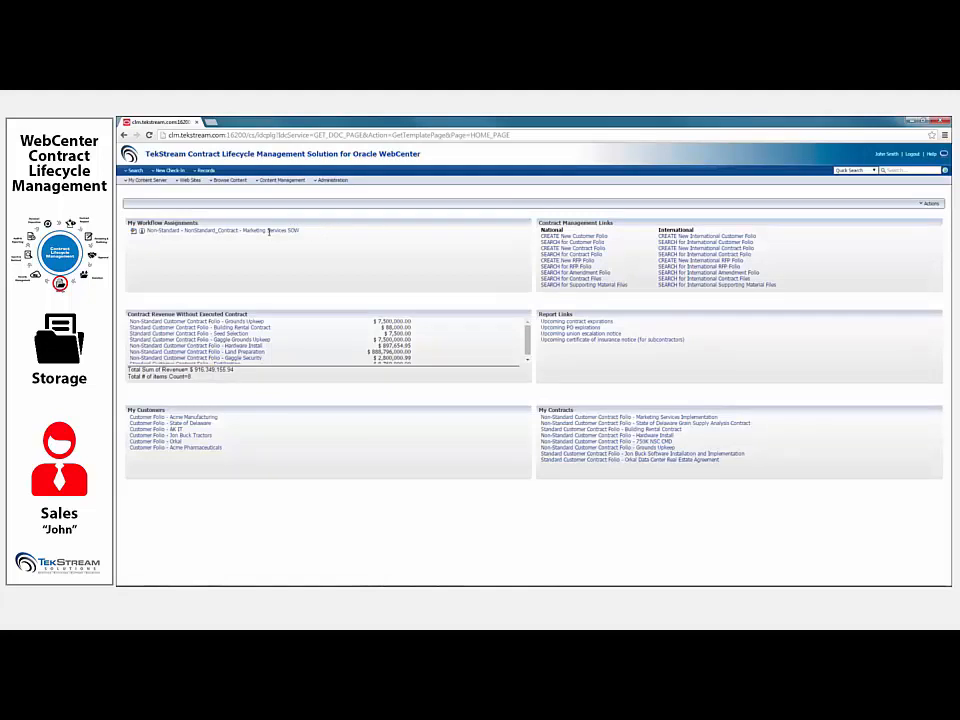
- Open the Non-Standard Customer Contract Folio - Marketing Services Implementation, check its Executed Contract folder and switch the folio to edit view
click(640, 418)
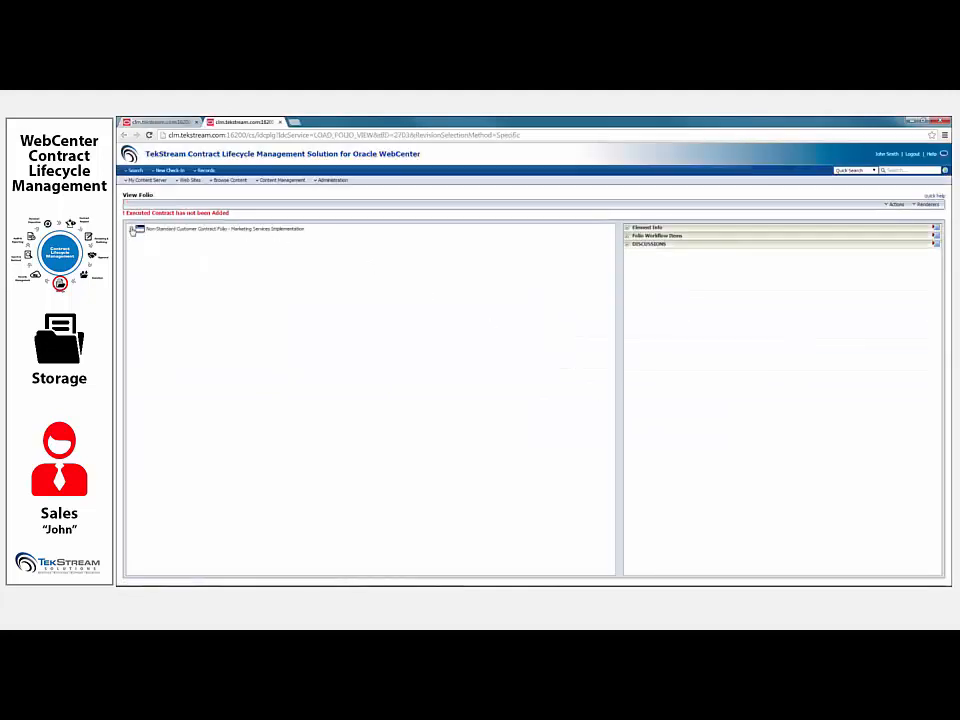
click(131, 230)
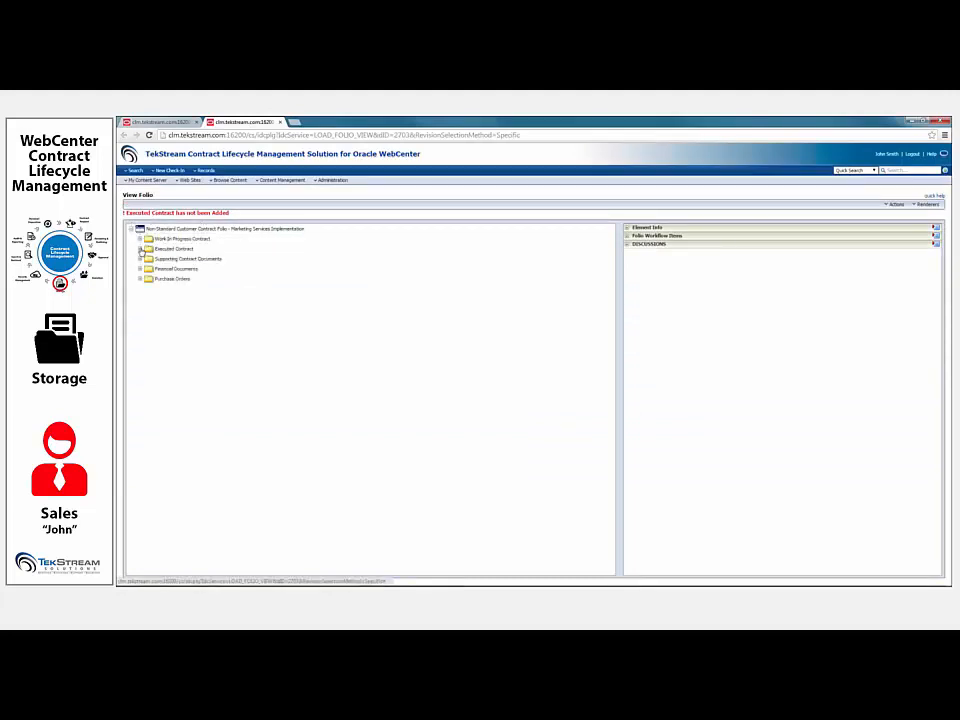
click(140, 249)
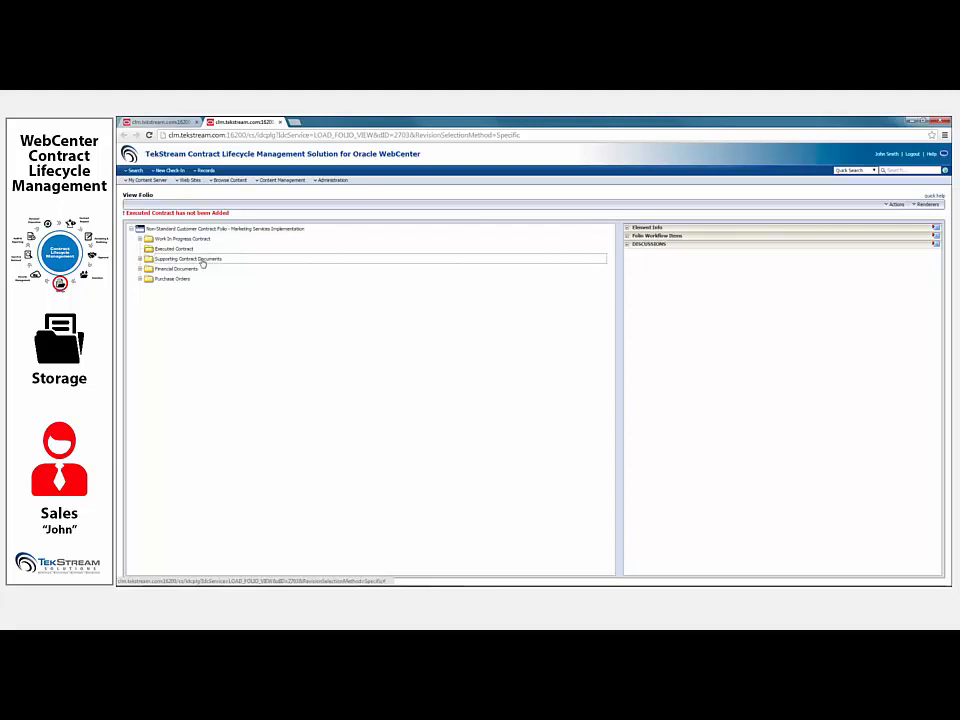
click(896, 204)
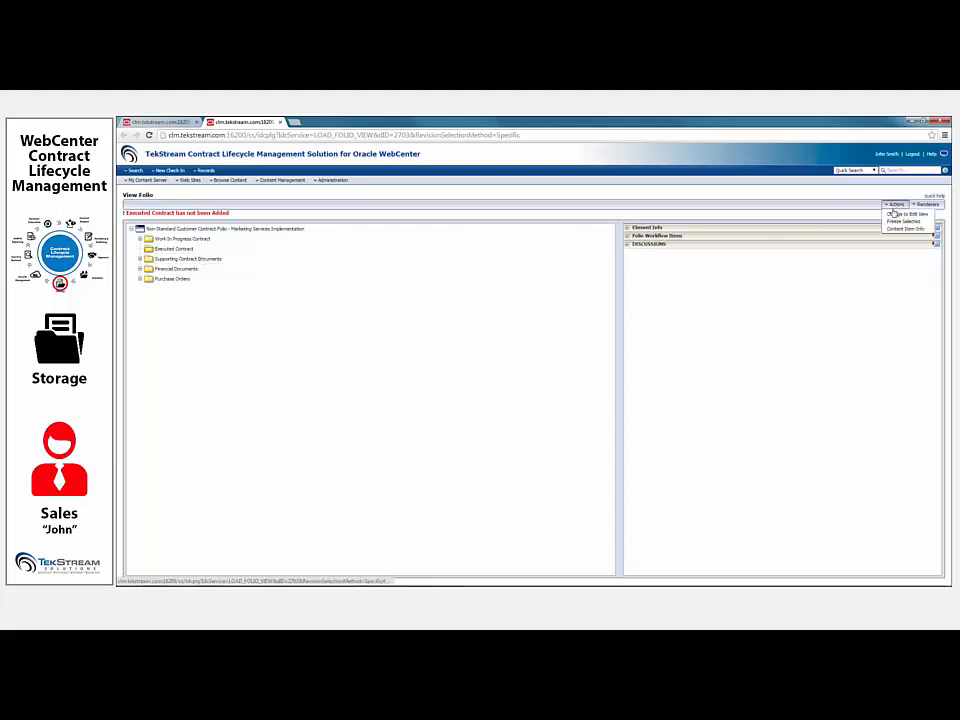
click(898, 214)
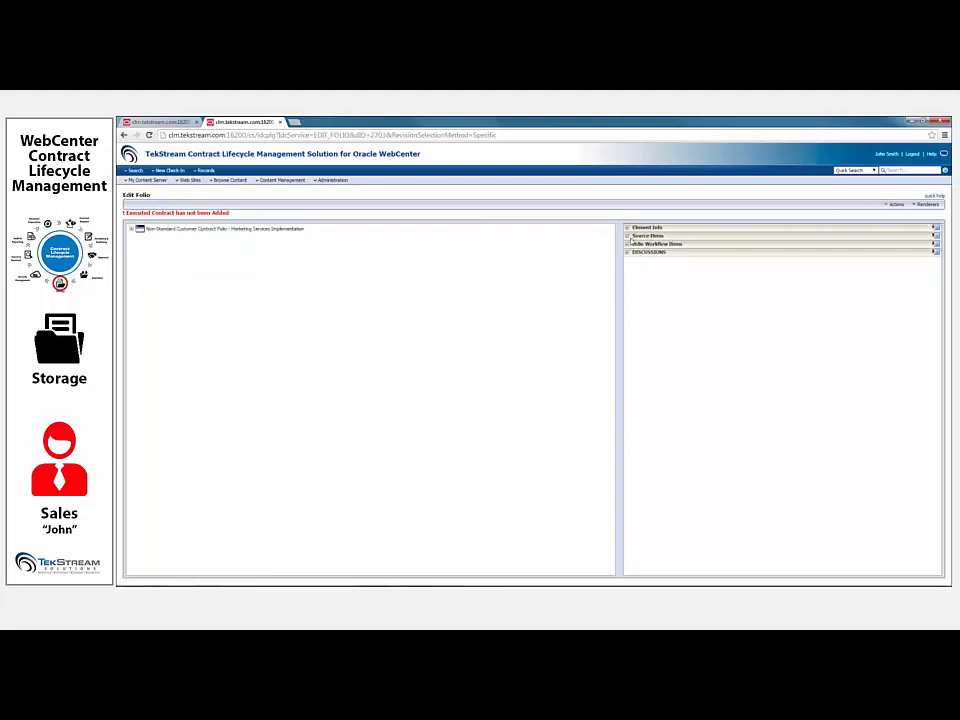
- Search for source items without criteria and add the counter-signed PDF, item D_002701, to the folio's collected items
click(629, 236)
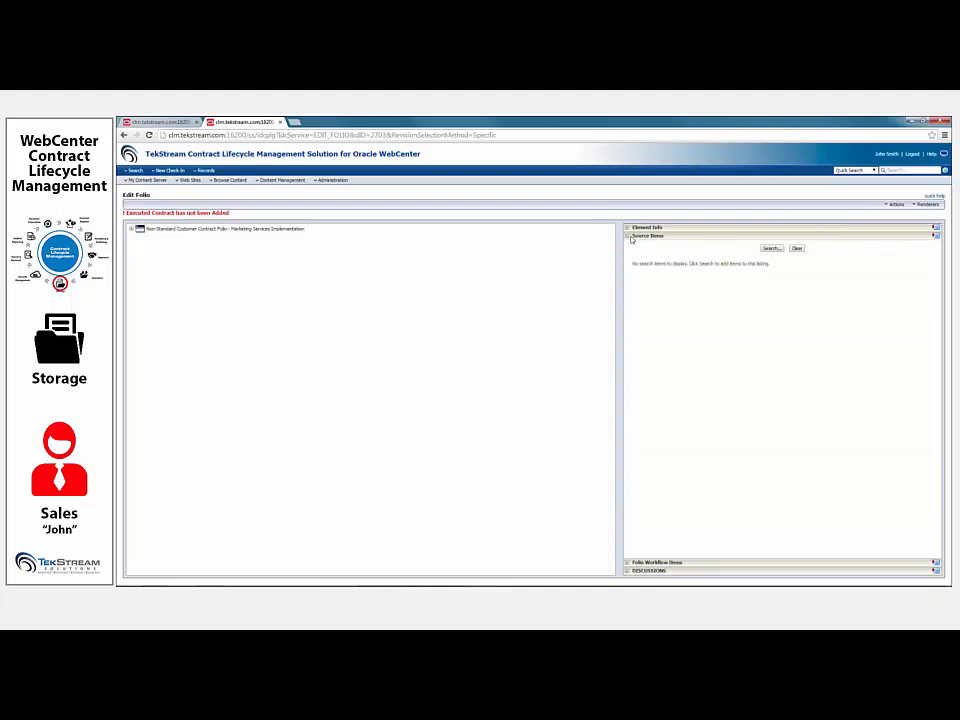
click(771, 248)
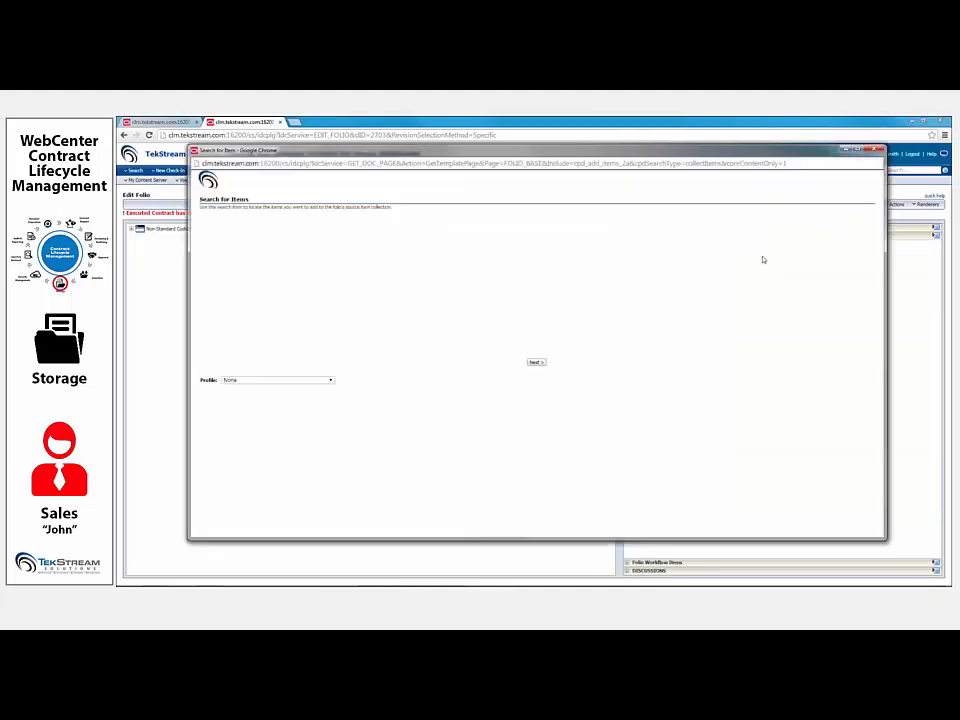
click(536, 363)
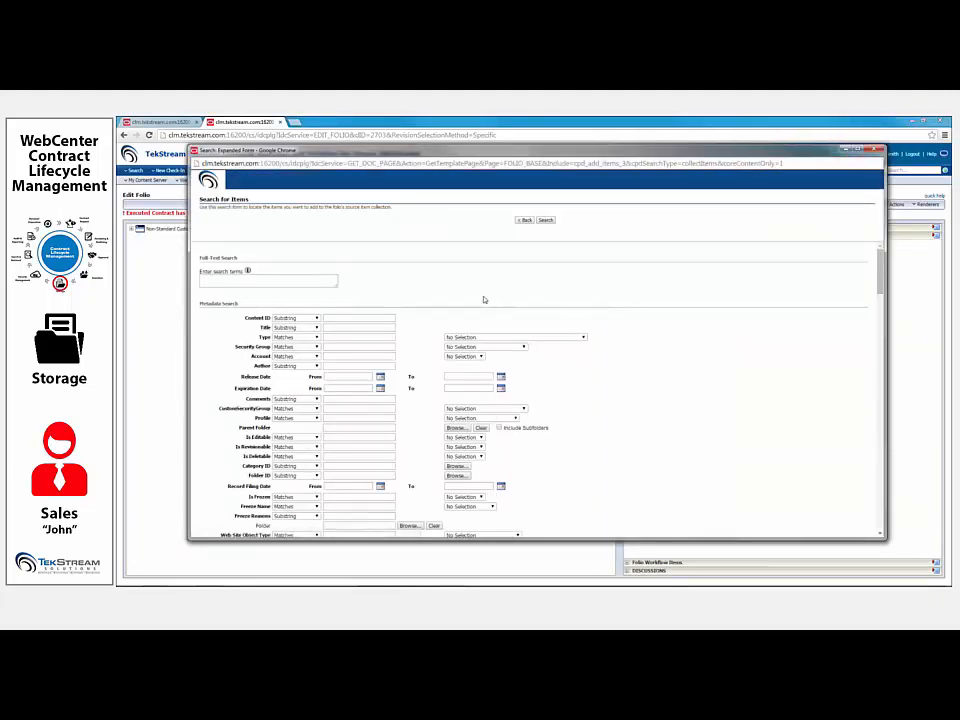
click(545, 219)
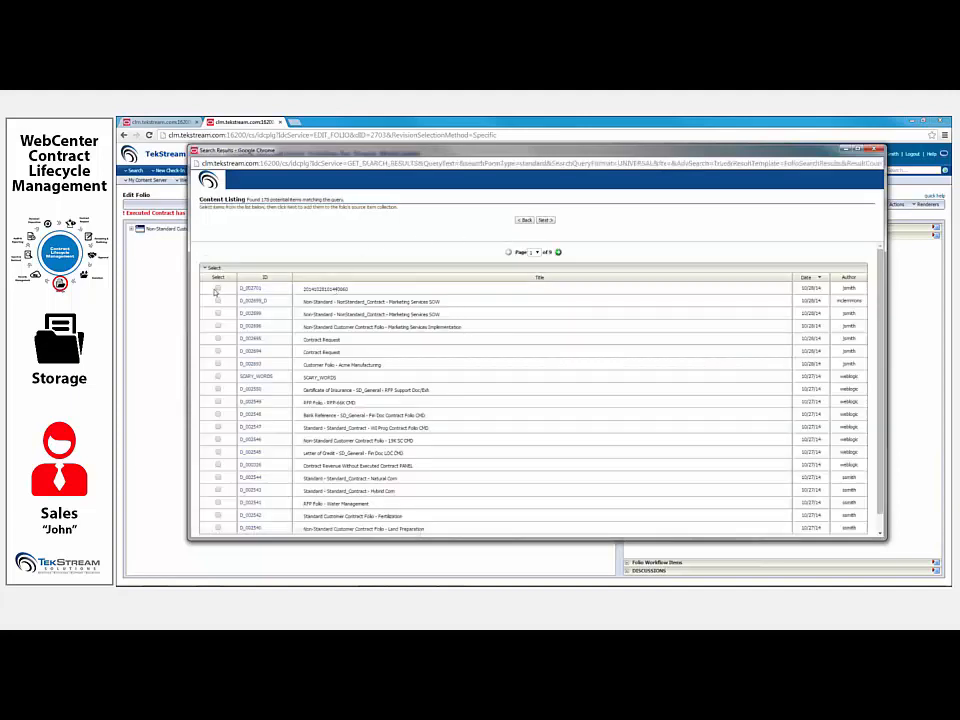
click(218, 289)
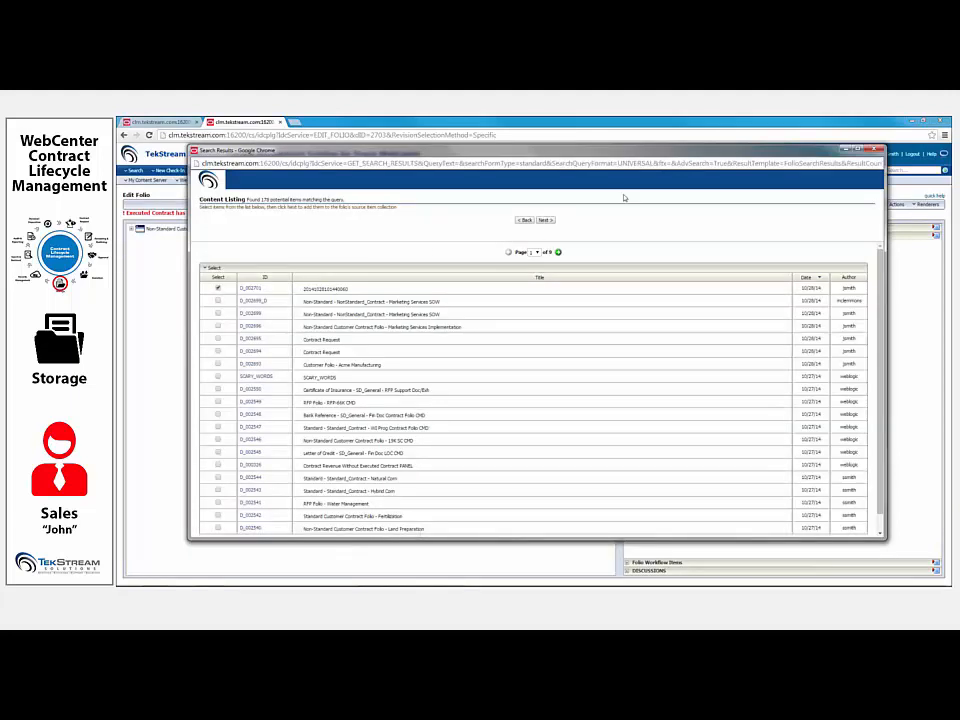
click(549, 219)
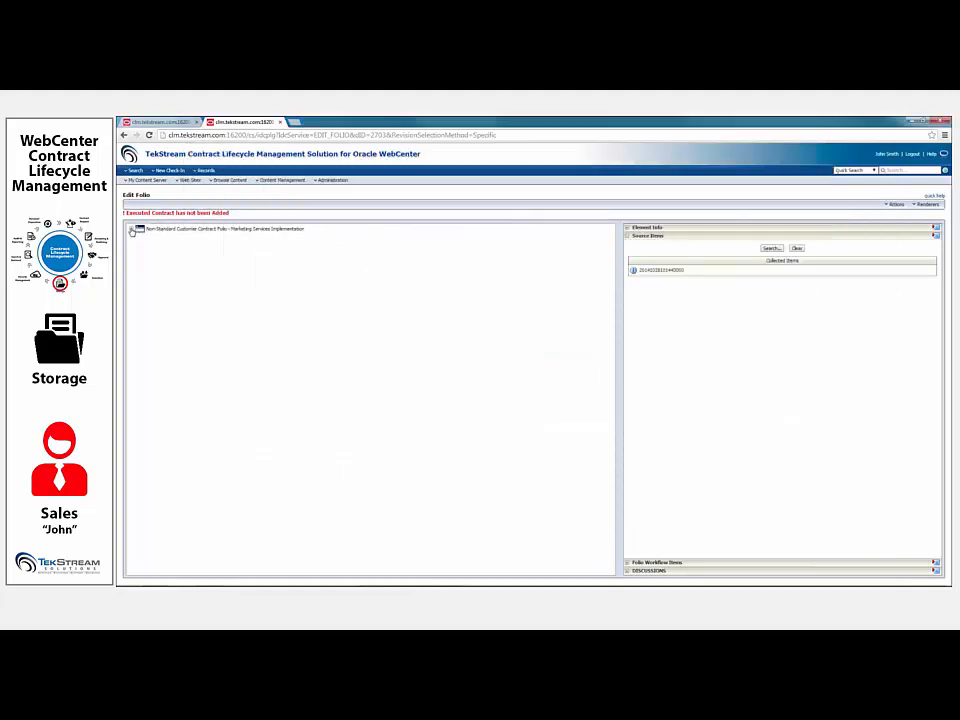
- Place the collected counter-signed PDF in the folio's Executed Contract folder, save the changes and reload the folio
click(131, 229)
click(139, 239)
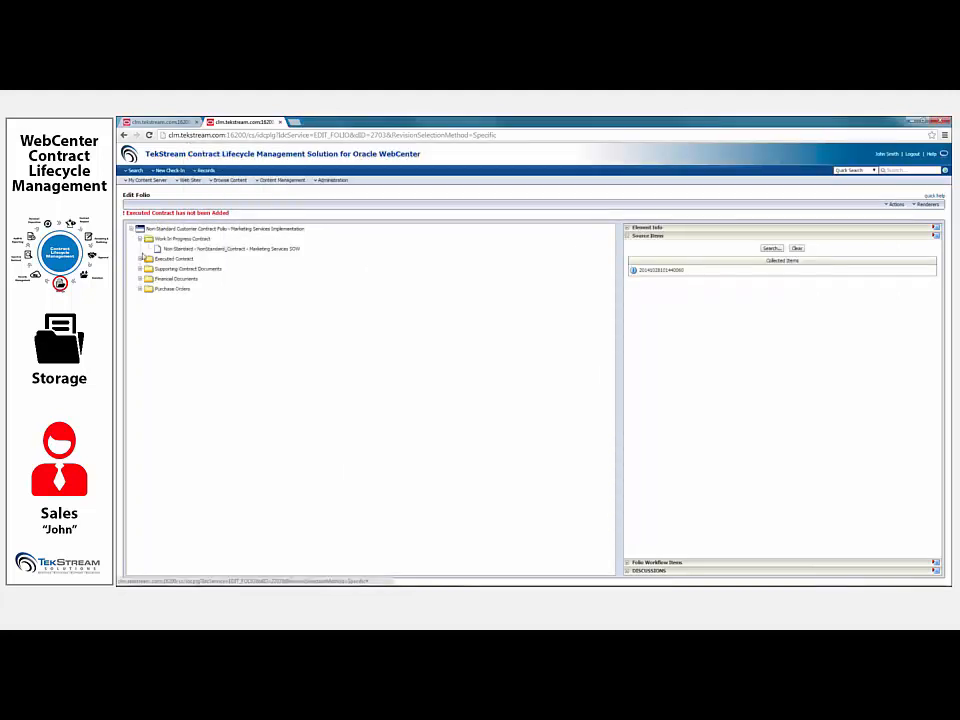
click(140, 269)
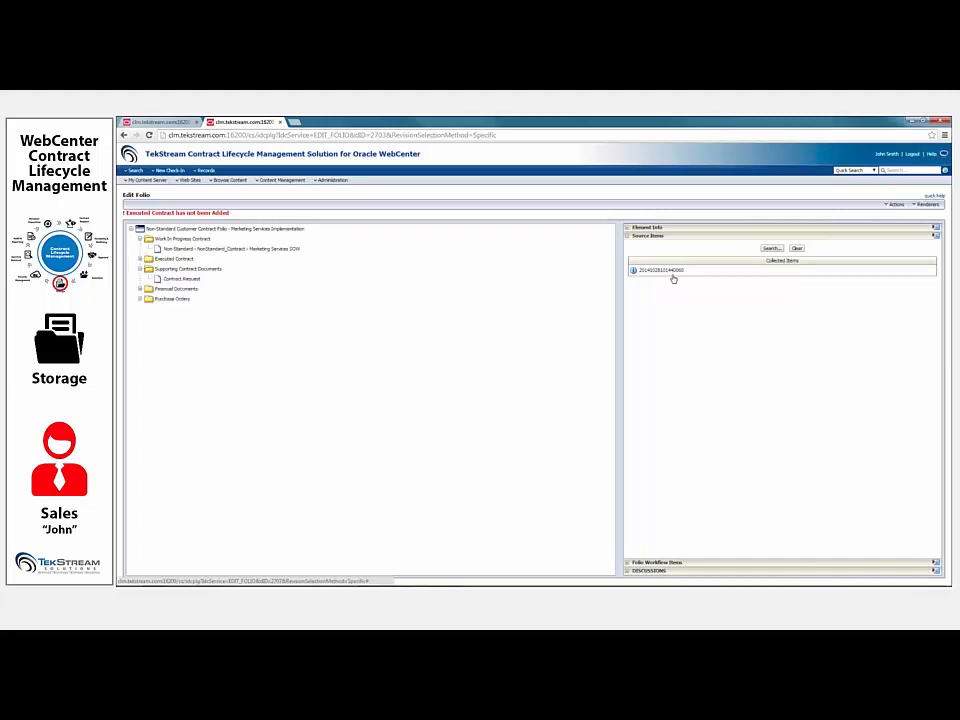
drag(674, 274, 204, 263)
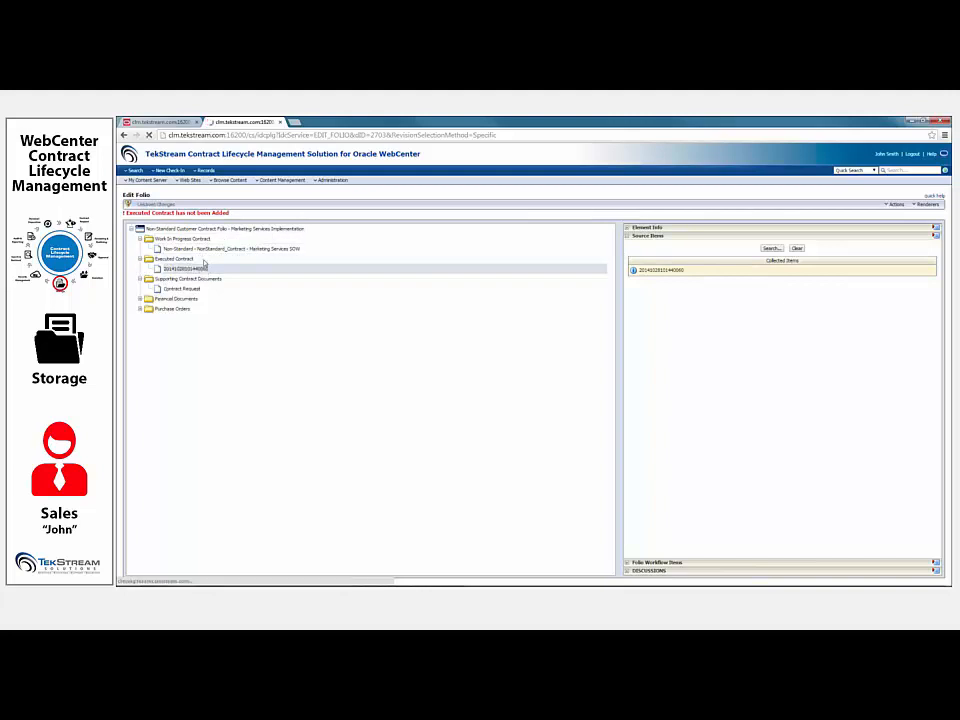
click(896, 205)
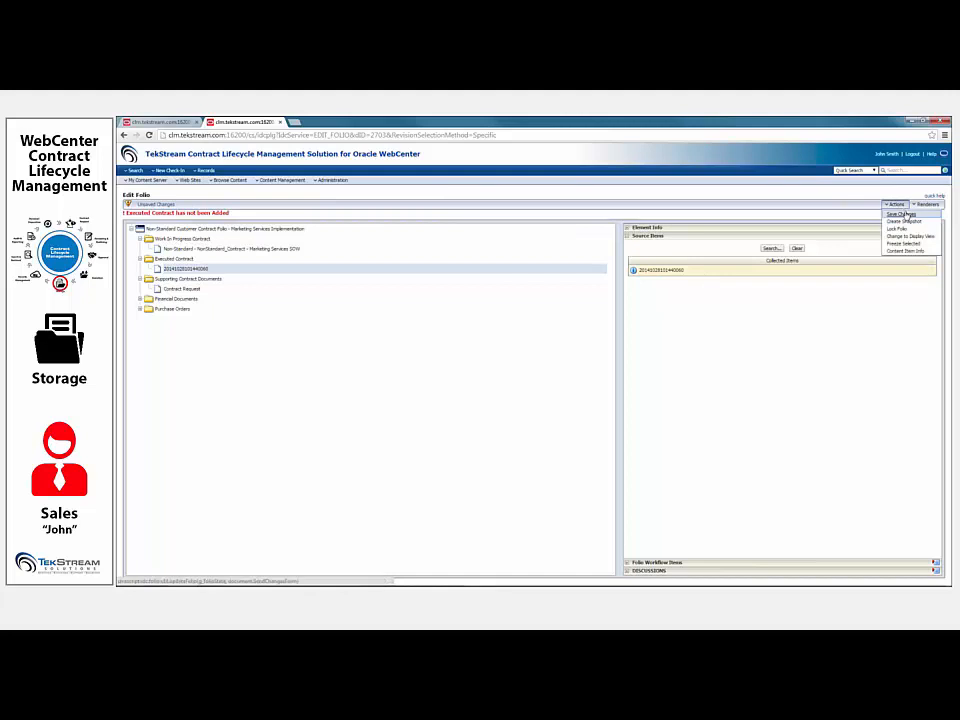
click(903, 213)
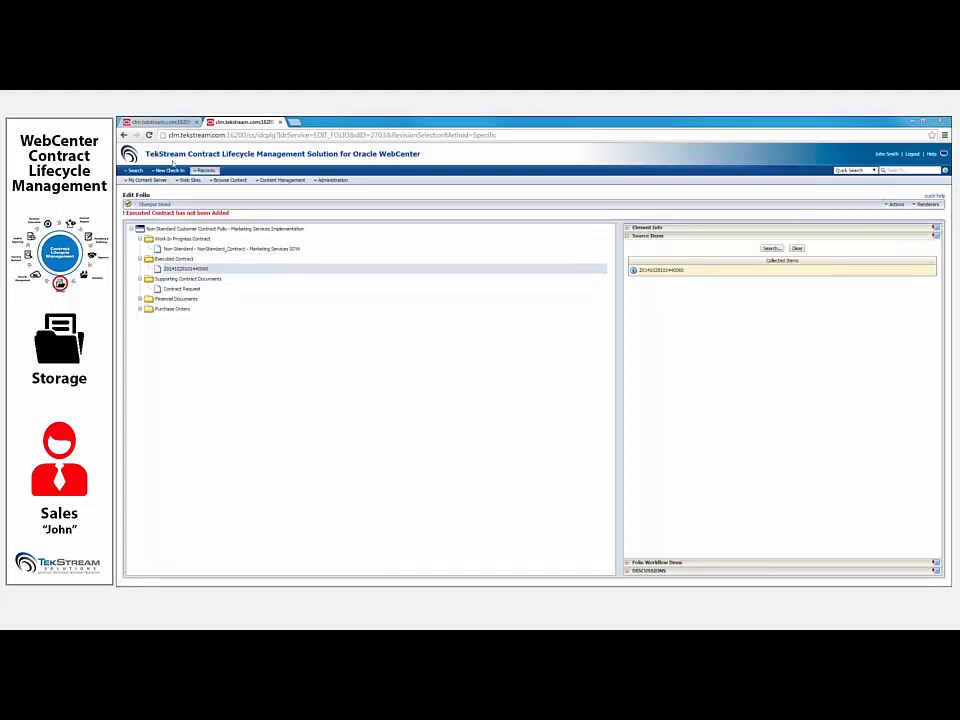
click(148, 135)
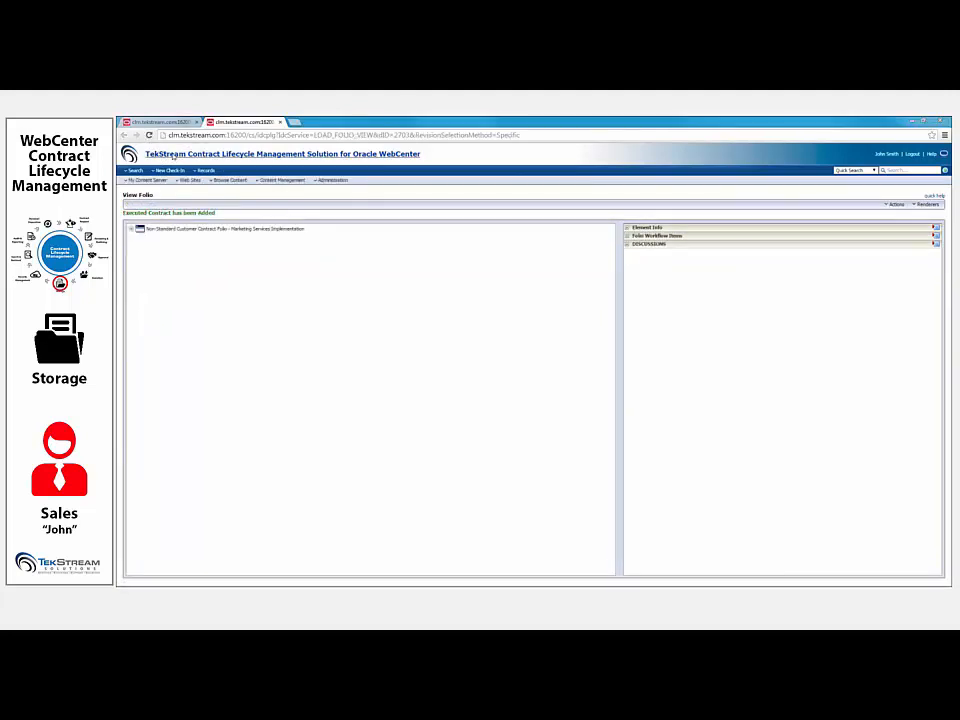
- Return to the home page, approve the Marketing Services SOW workflow assignment, close its review page and refresh the home page
click(172, 156)
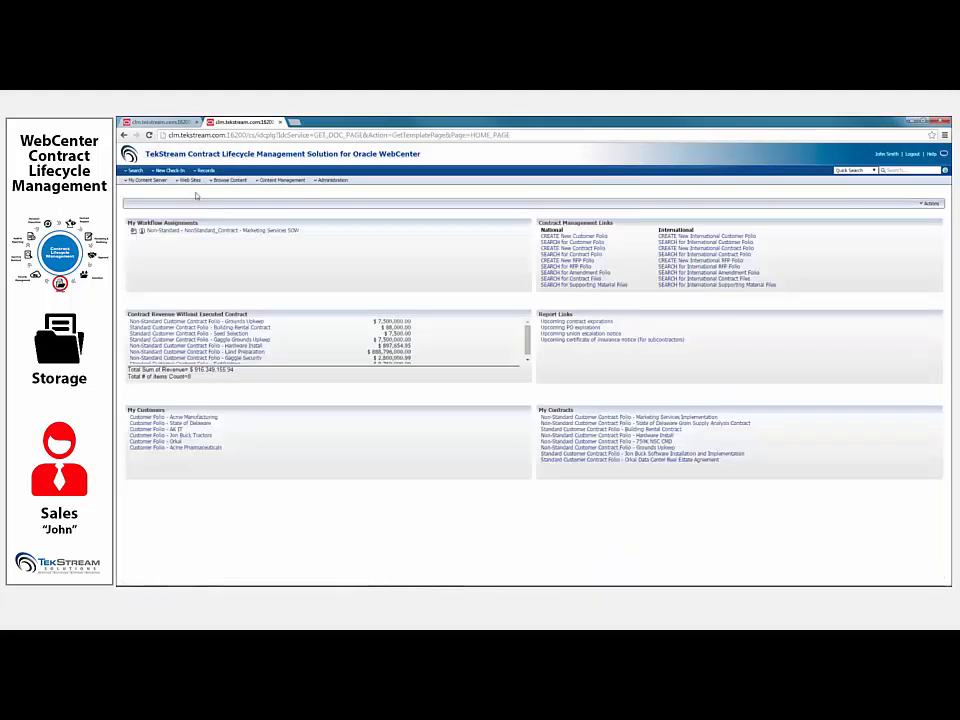
click(148, 231)
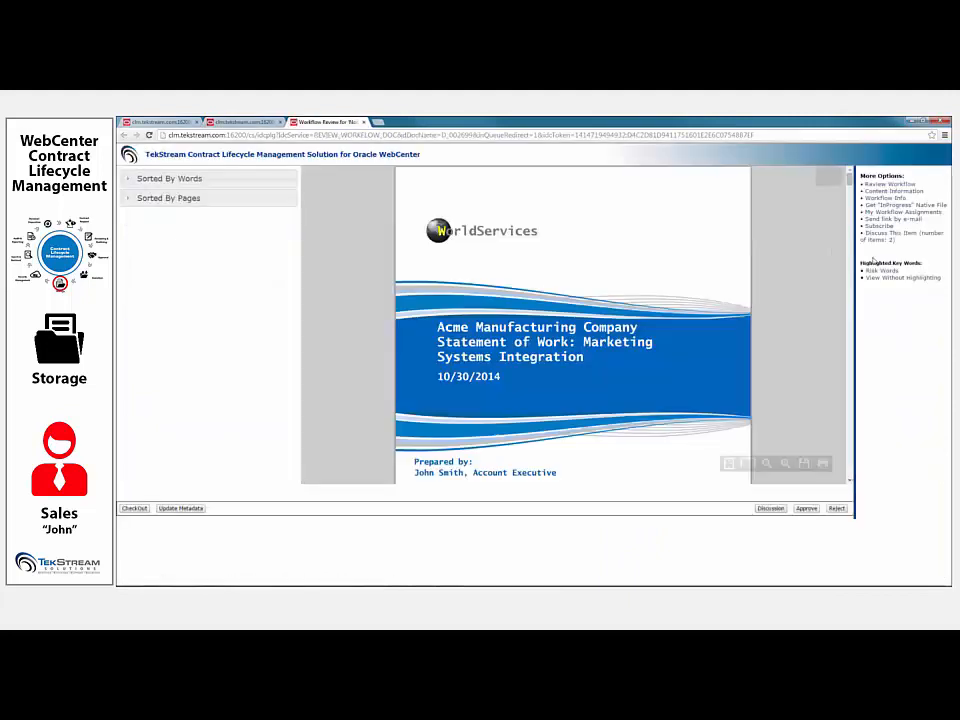
click(805, 509)
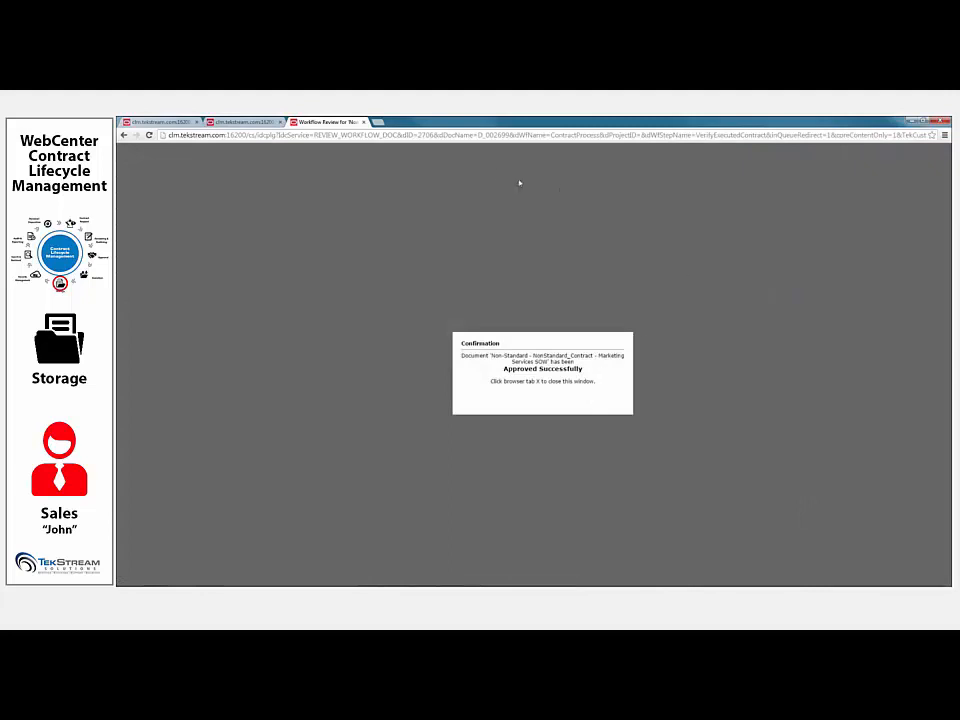
click(363, 122)
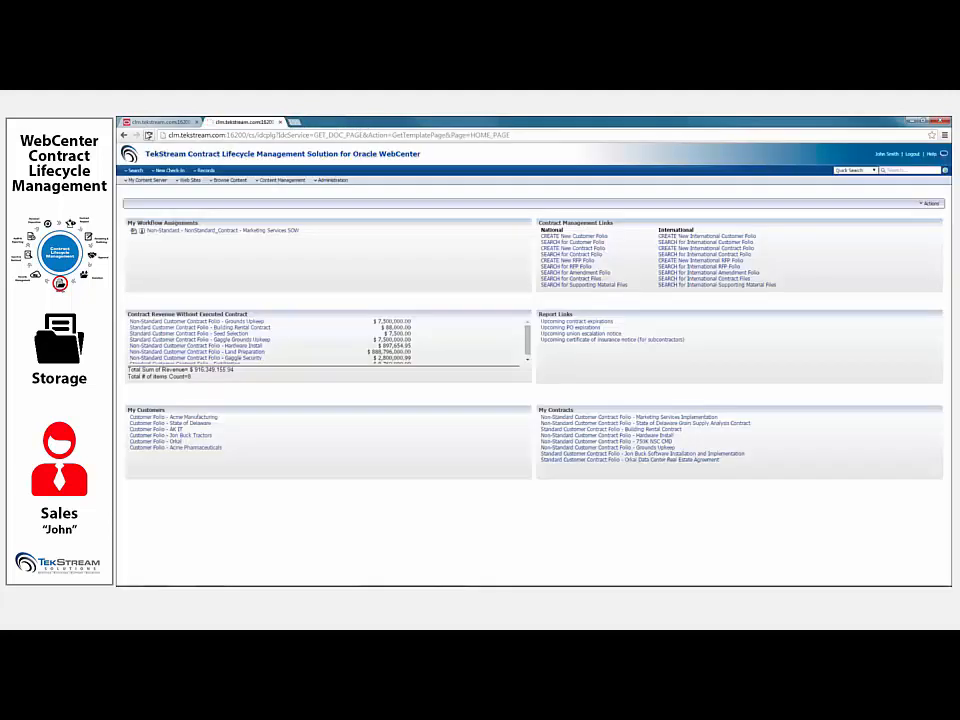
click(148, 135)
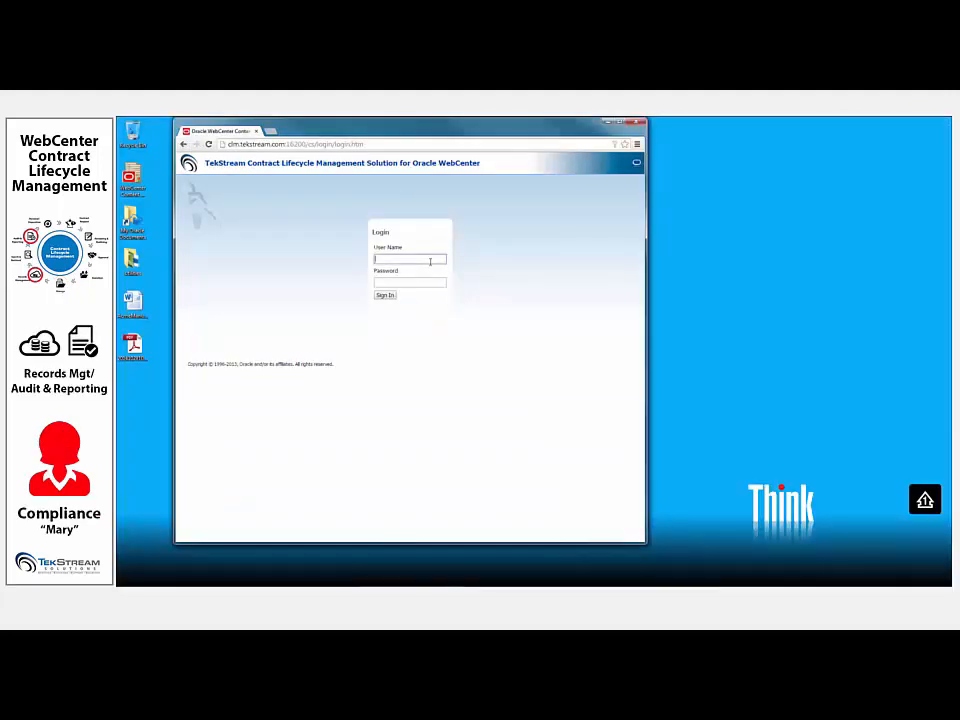
- Sign in to the Contract Lifecycle Management site with the compliance officer's user name and account password
click(430, 261)
text(marry)
key(Tab)
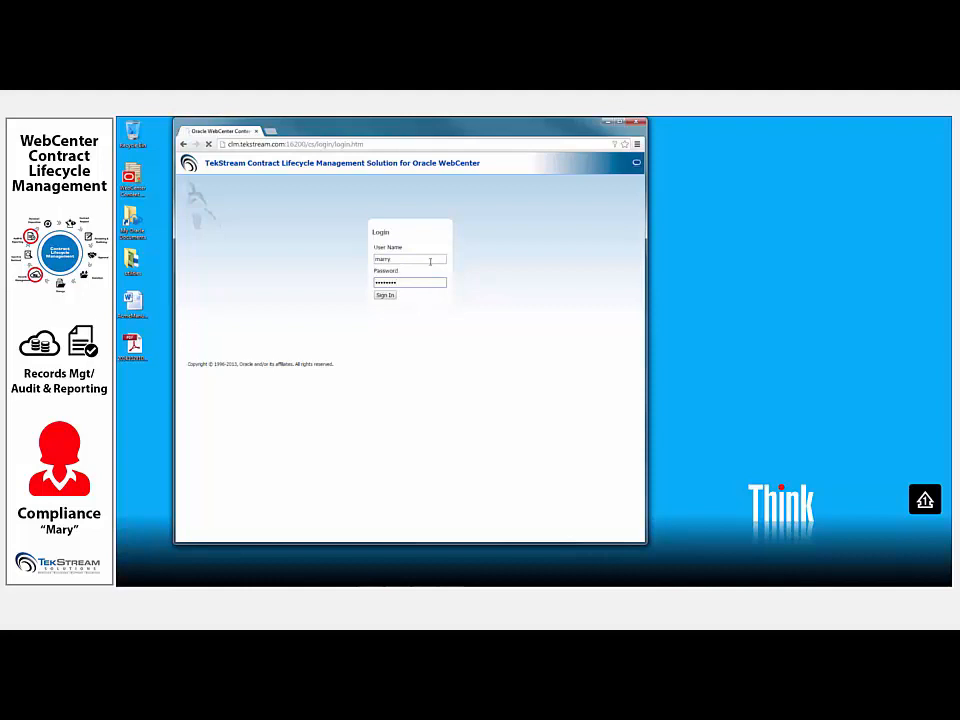
key(Return)
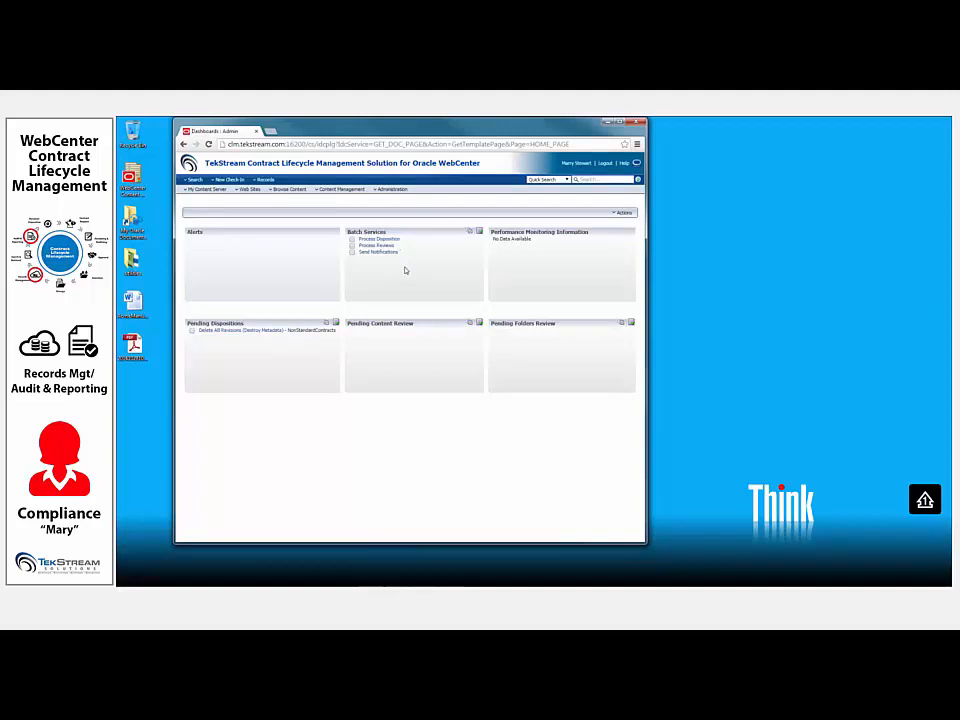
- Open the records audit trail search and replace the user filter with the salesperson's user name
click(263, 179)
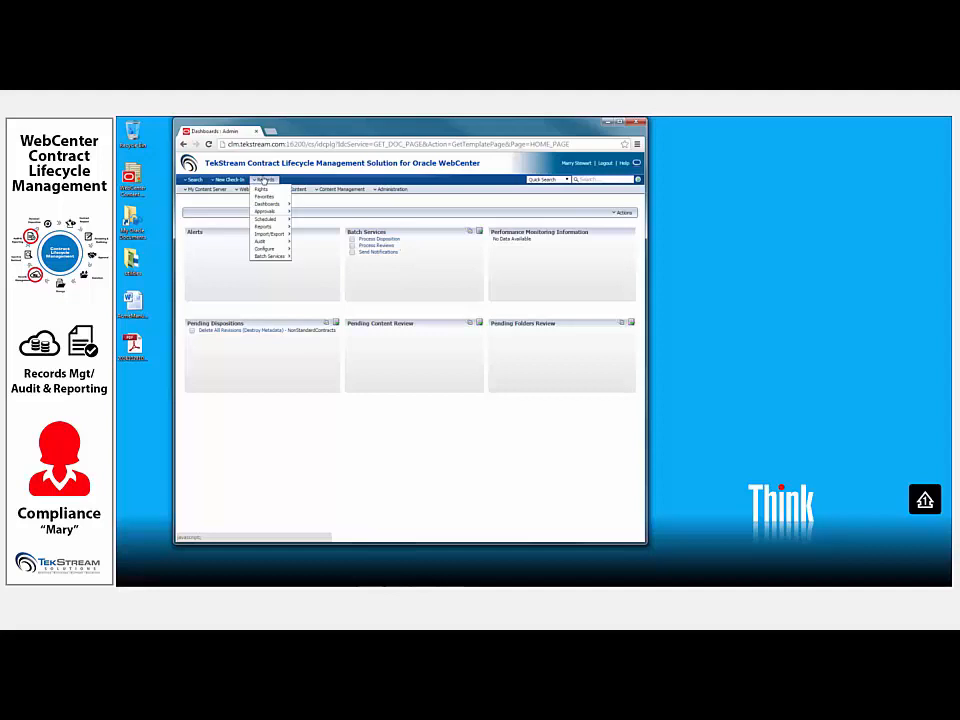
mouse_move(276, 242)
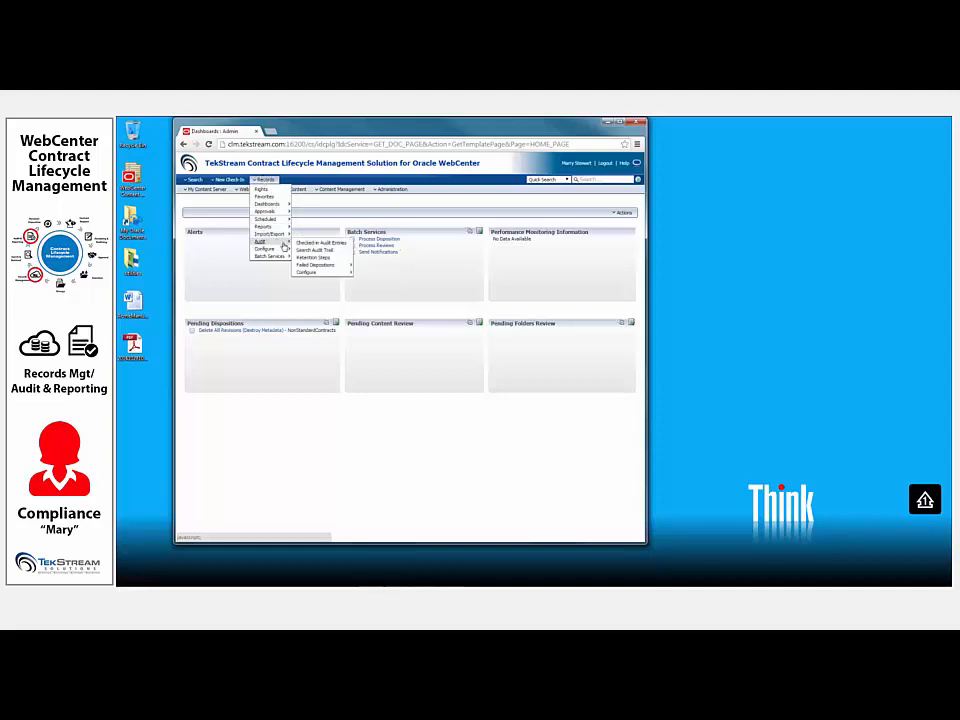
click(306, 250)
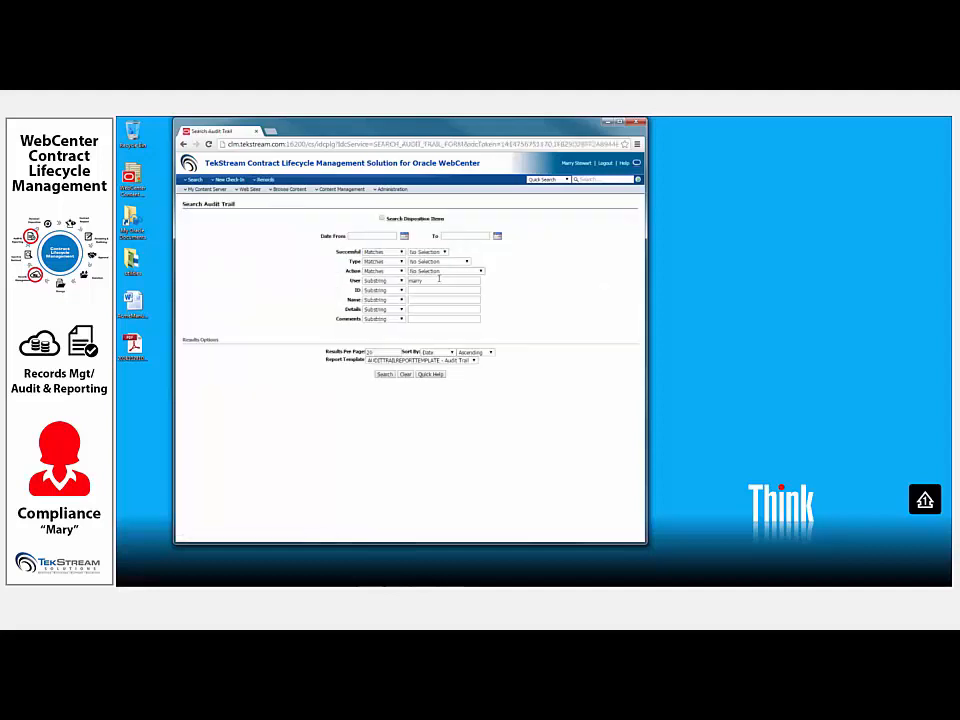
drag(438, 279, 338, 279)
key(BackSpace)
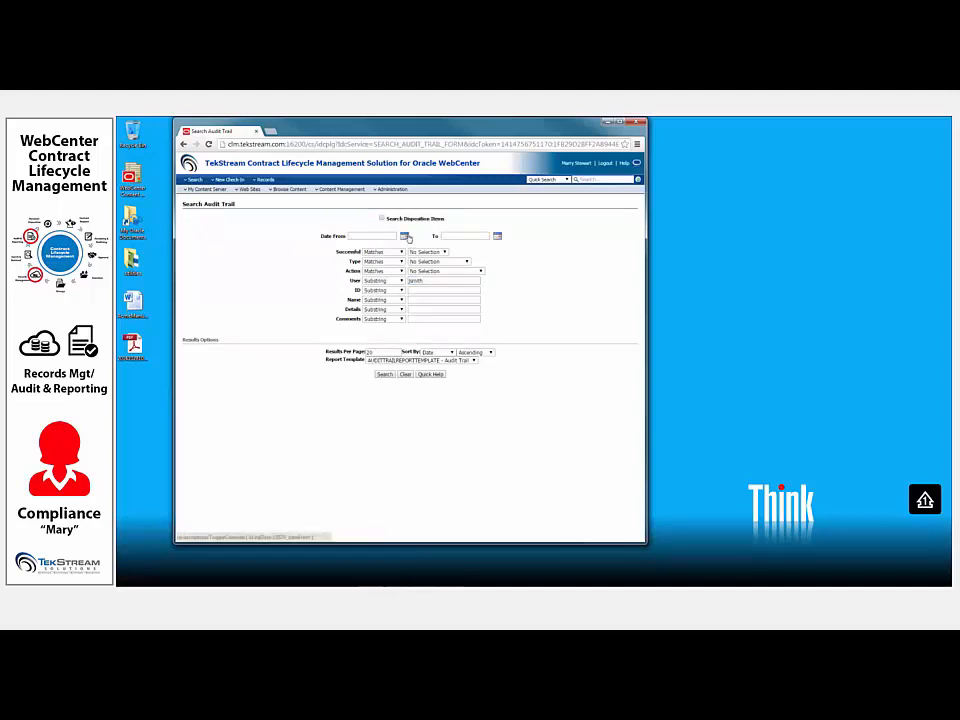
- Limit the audit trail search to 10/27/14 through 10/29/14 and run it to generate the report
click(404, 235)
click(366, 304)
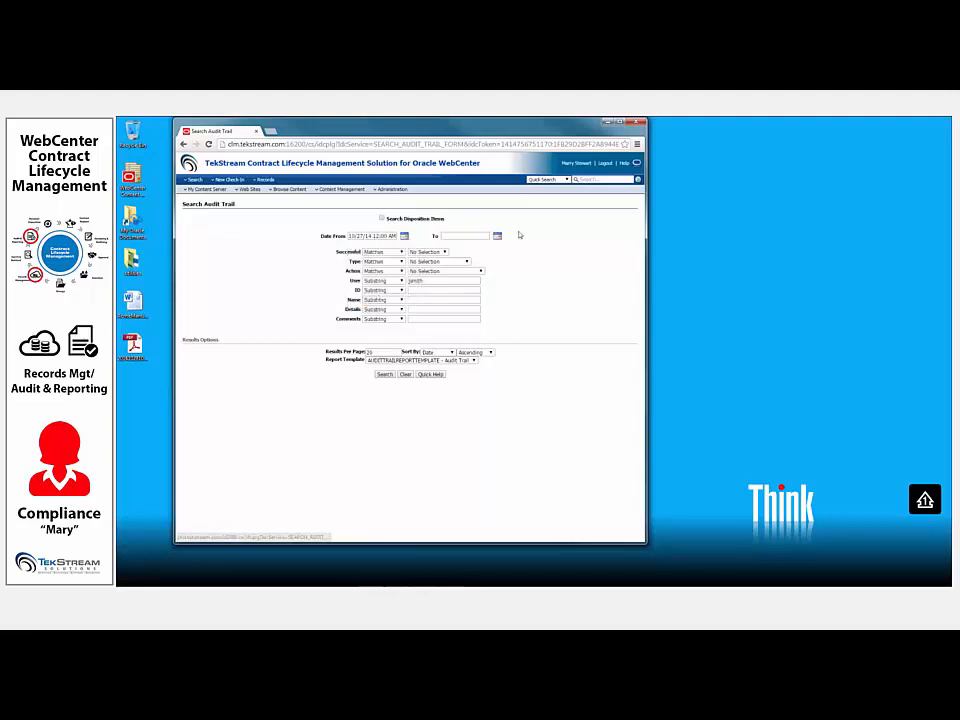
click(497, 236)
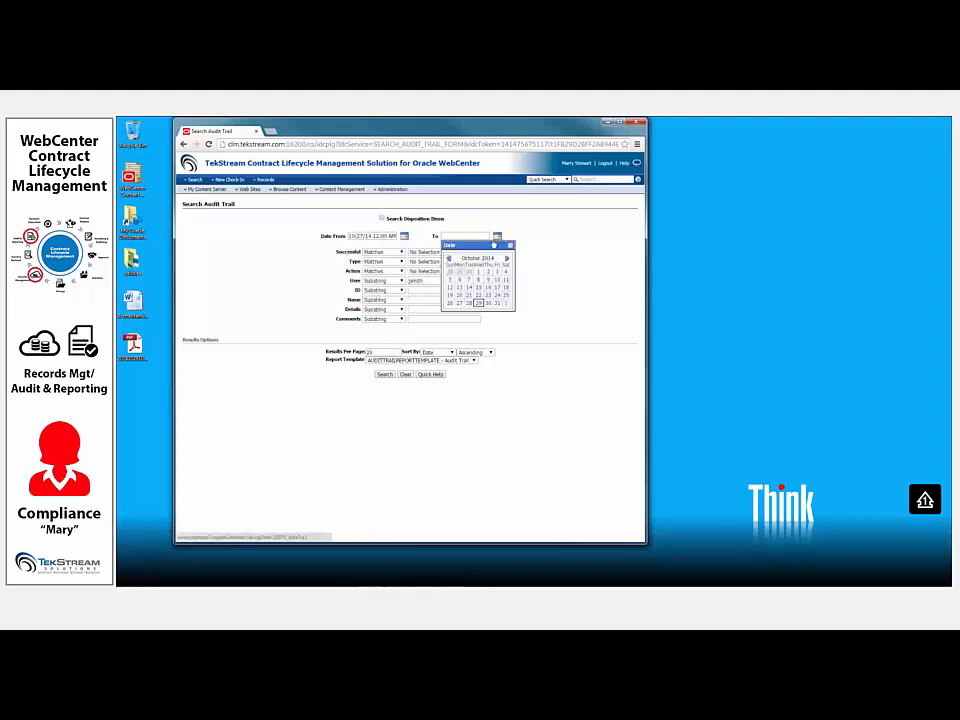
click(479, 303)
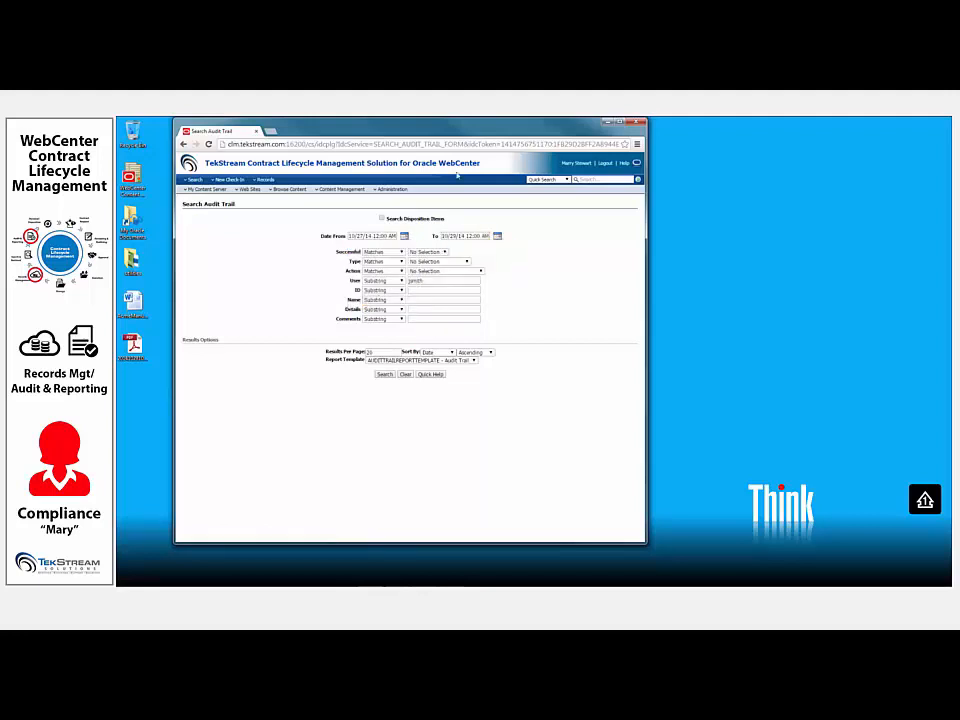
click(385, 374)
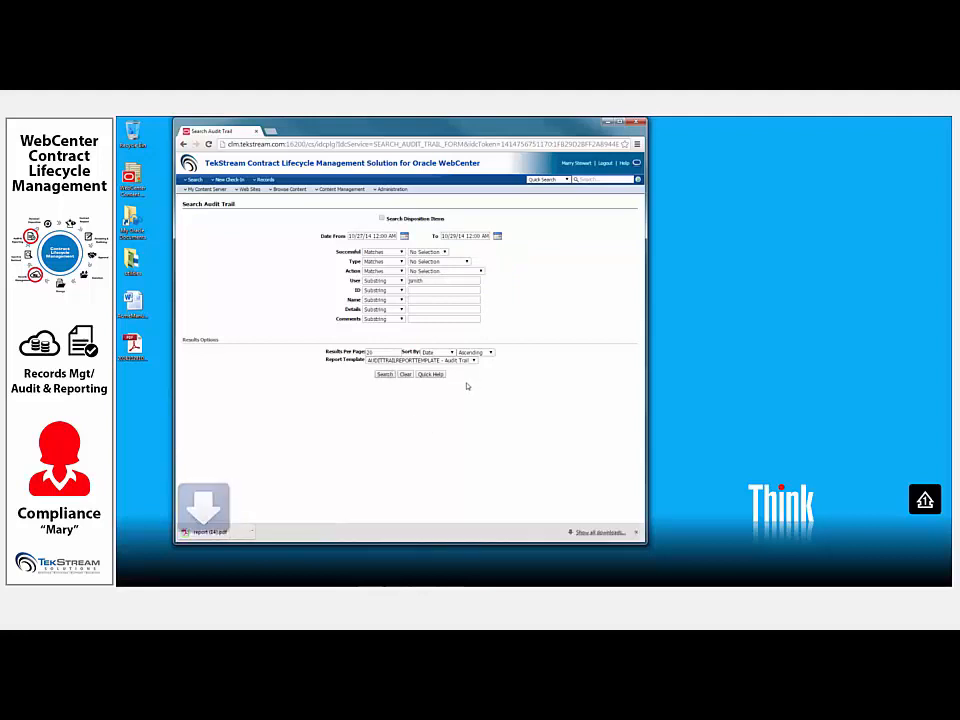
- Open the downloaded report (14).pdf and look through the salesperson's audit trail entries up to page 10
click(212, 533)
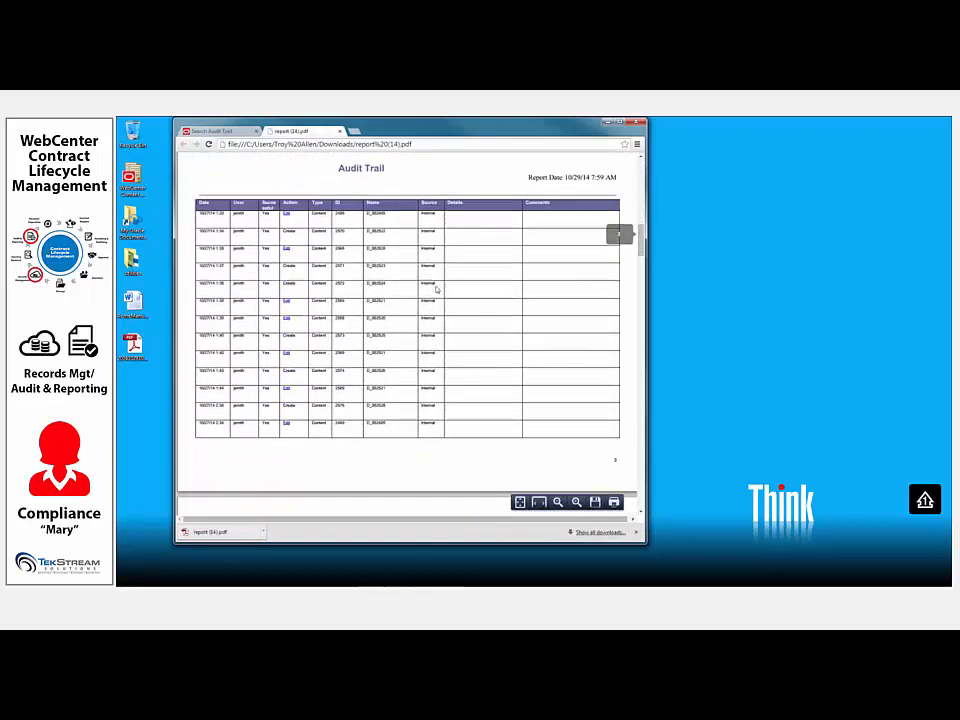
scroll(422, 291, down, 3)
scroll(319, 274, down, 5)
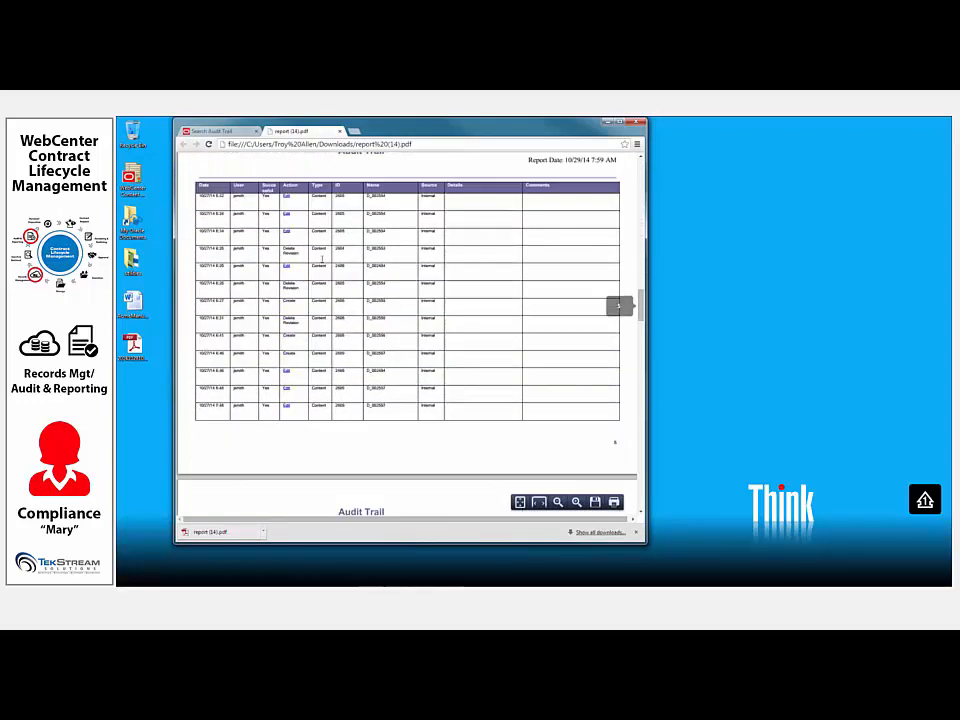
scroll(320, 262, down, 5)
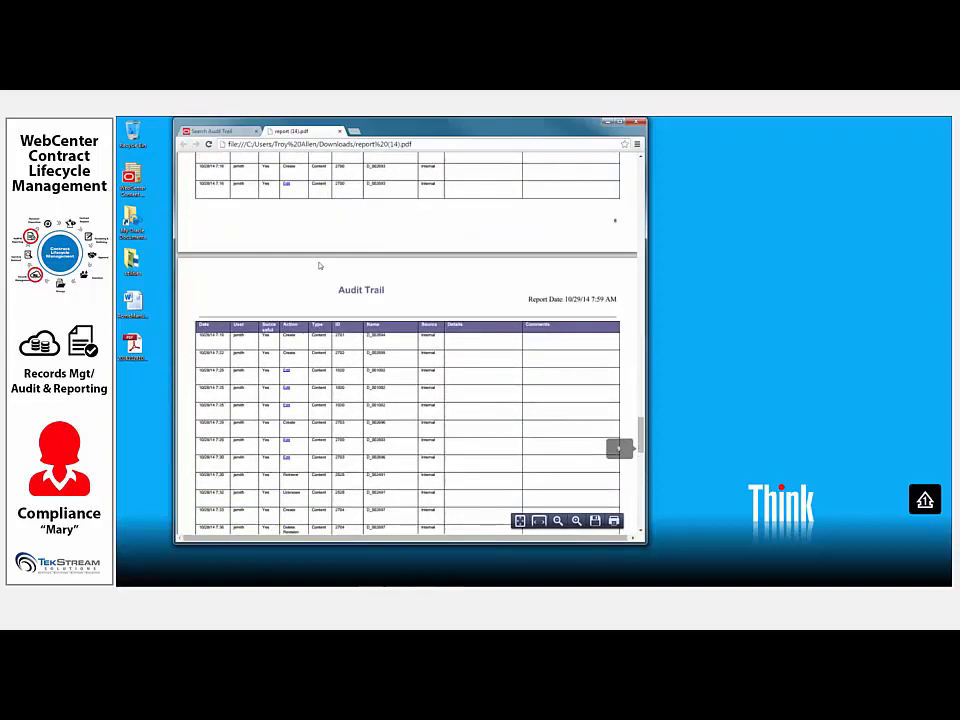
scroll(320, 266, down, 5)
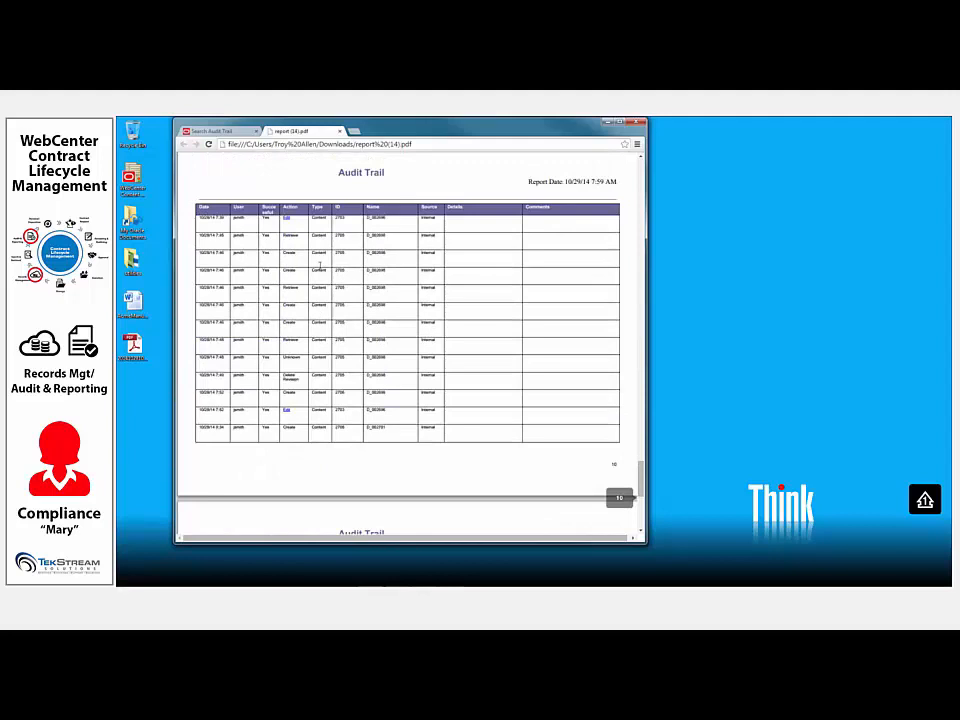
- Open the details of the last Edit entry on page 10, review the edited folio's content information, and close the report tab
click(287, 412)
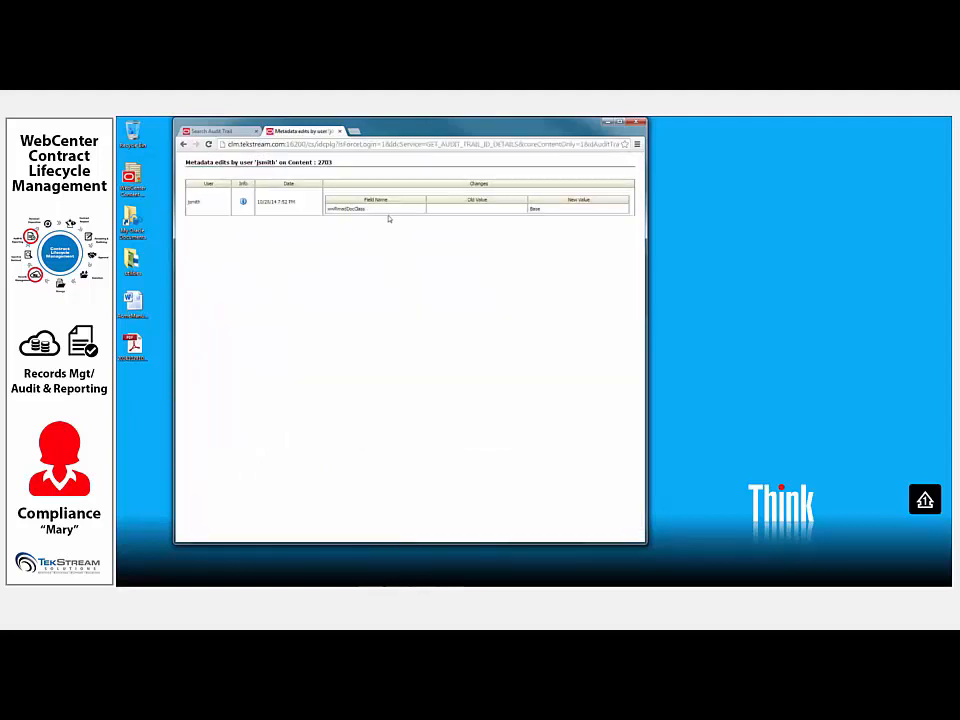
click(243, 202)
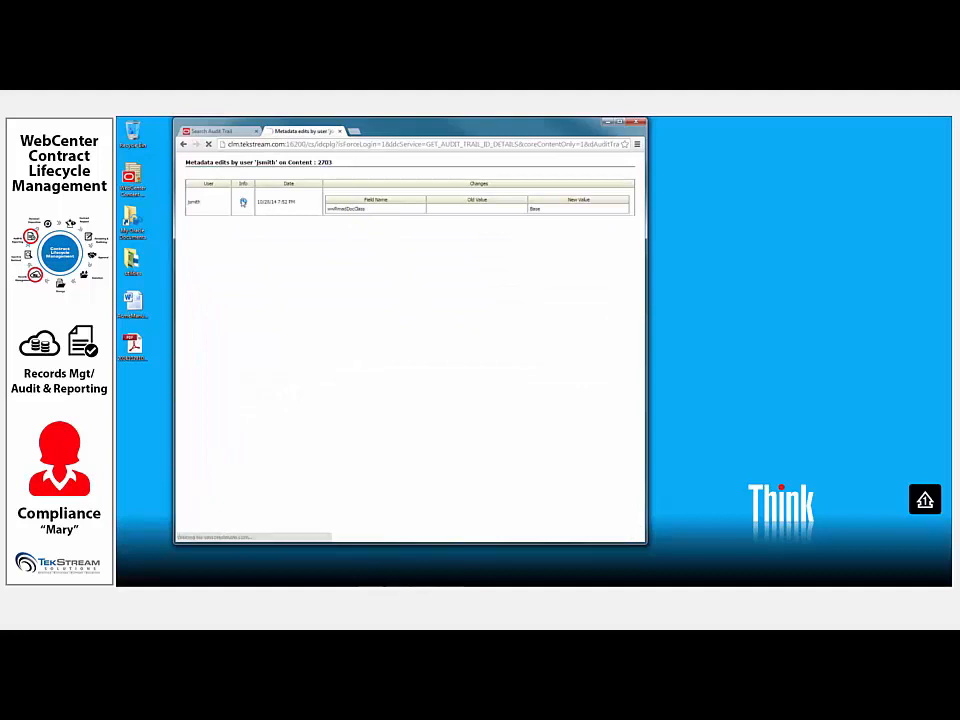
scroll(437, 376, down, 2)
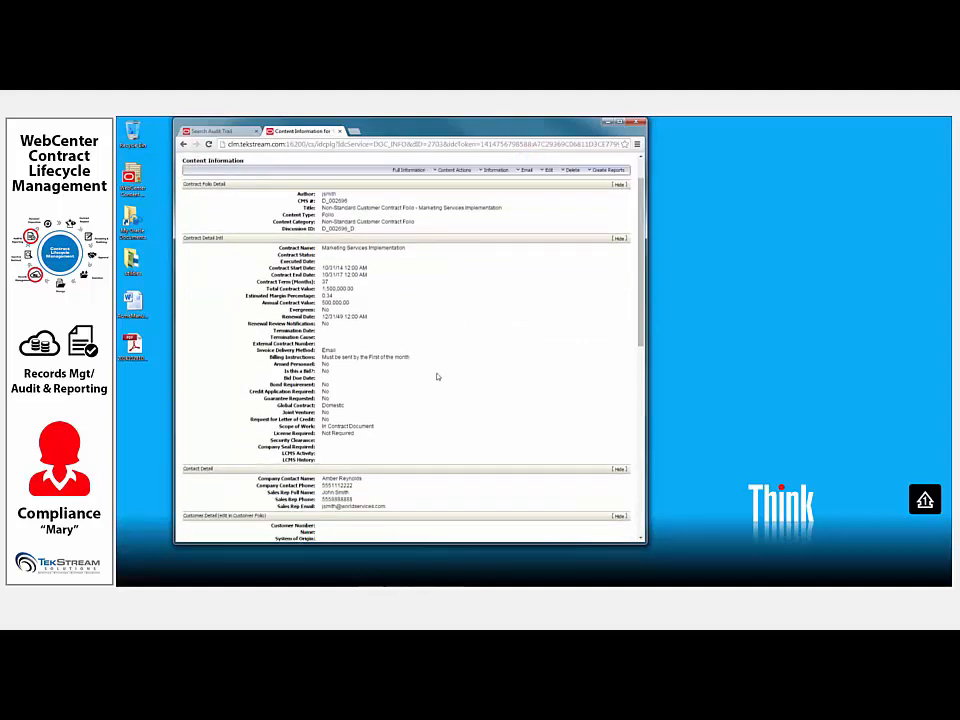
scroll(437, 376, down, 10)
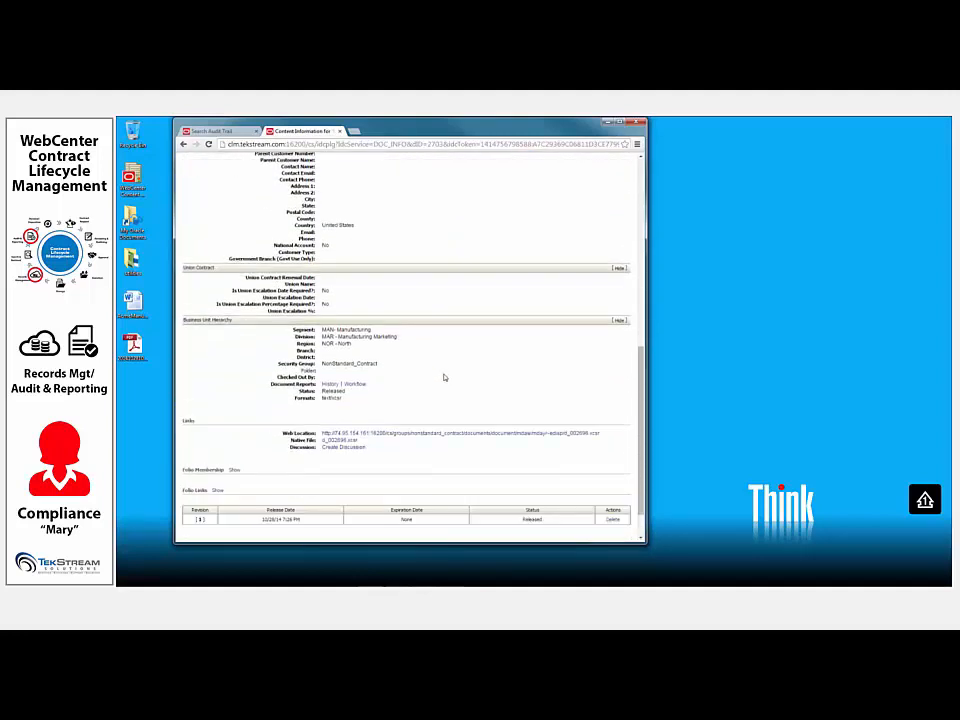
scroll(445, 377, up, 12)
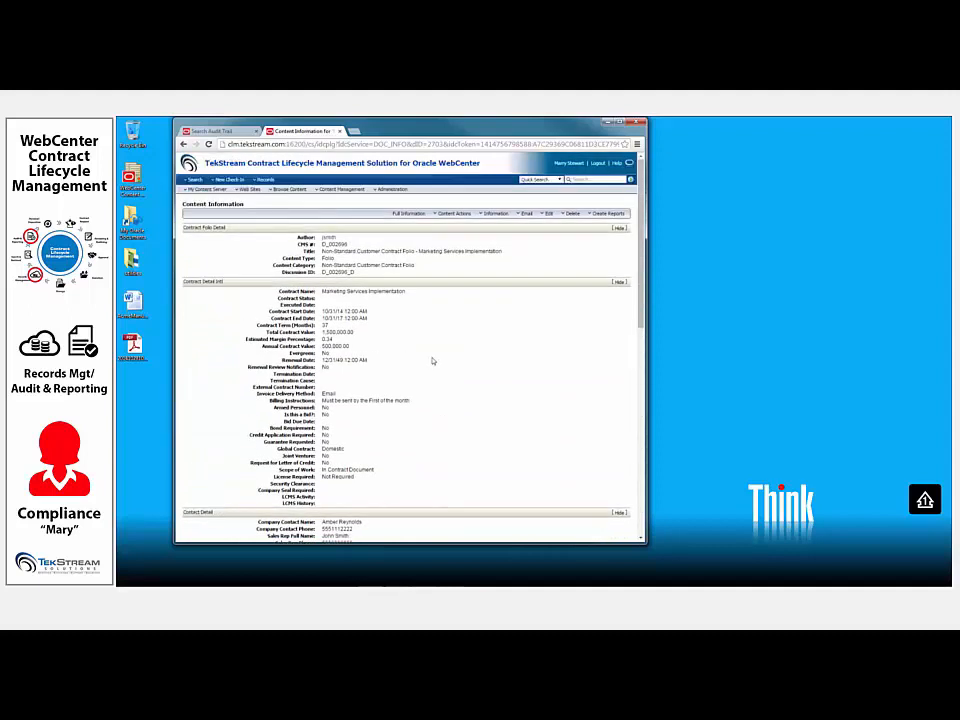
click(340, 131)
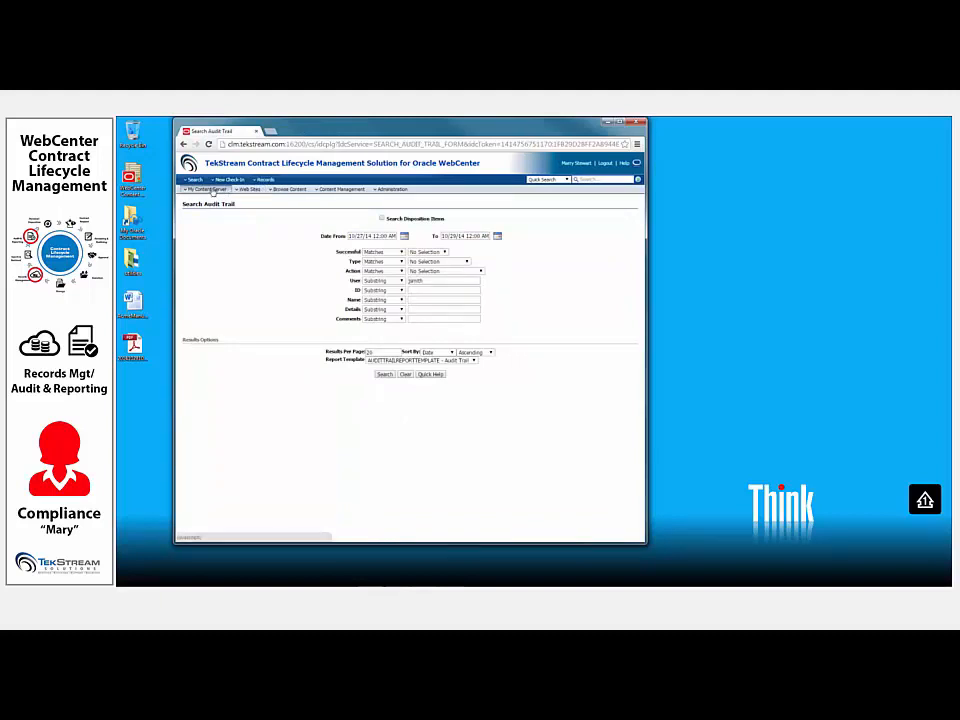
- Open the compliance officer's records assignments and list the folders and contents of the NonStandardContracts pending disposition
click(210, 190)
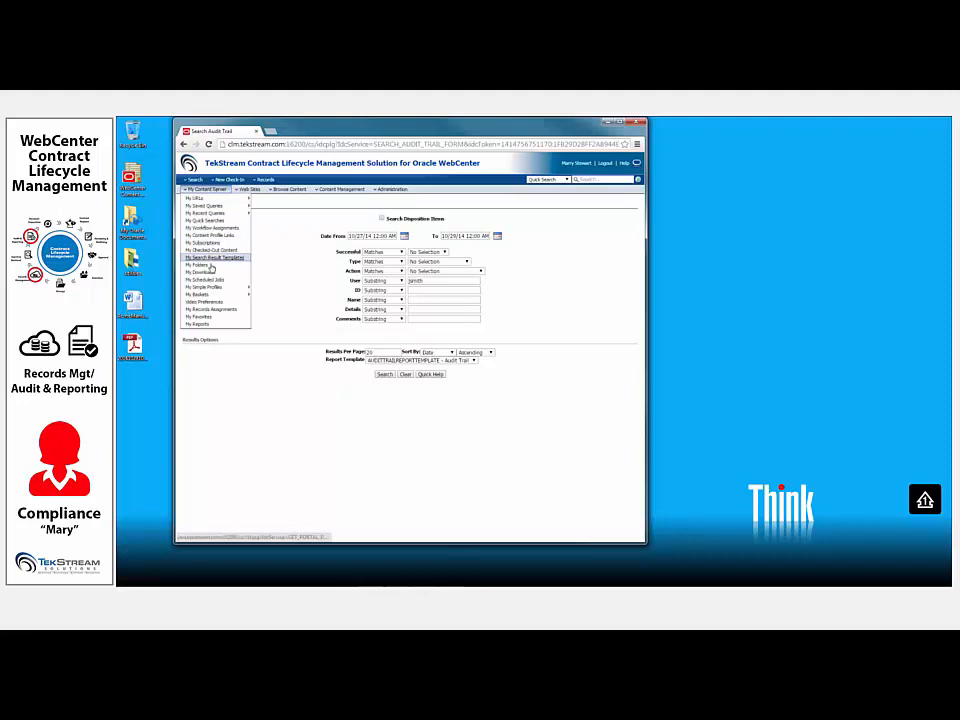
click(212, 309)
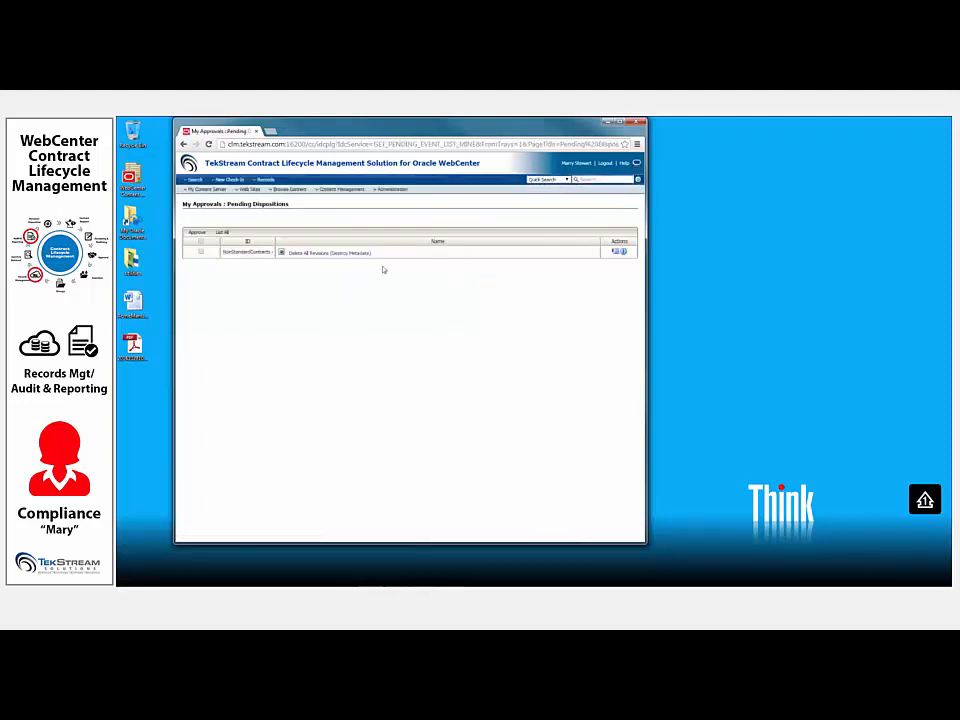
click(617, 253)
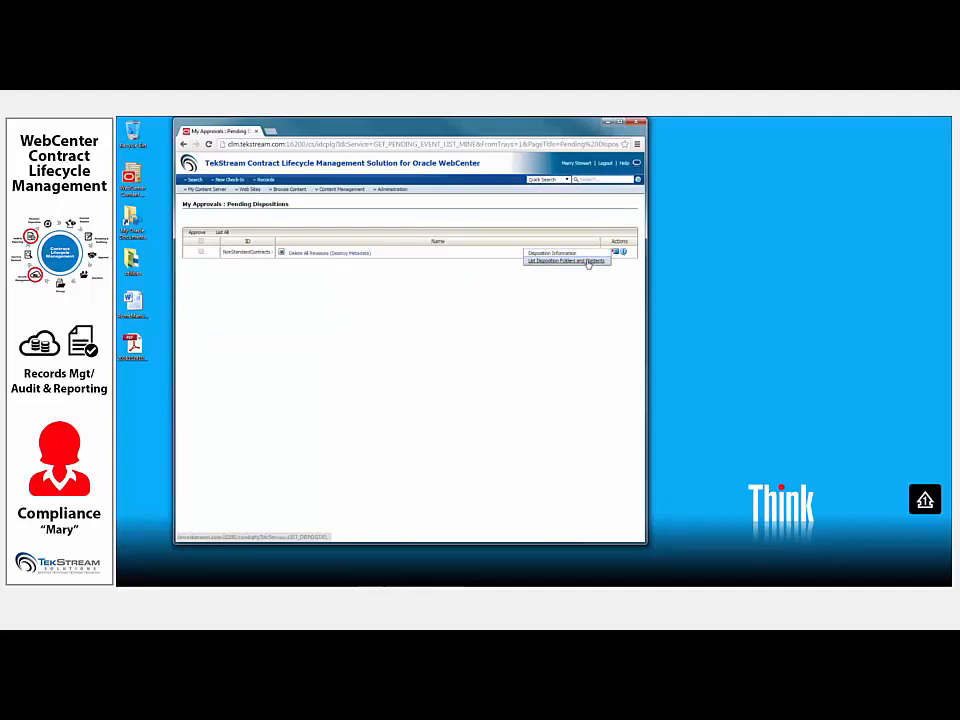
click(586, 261)
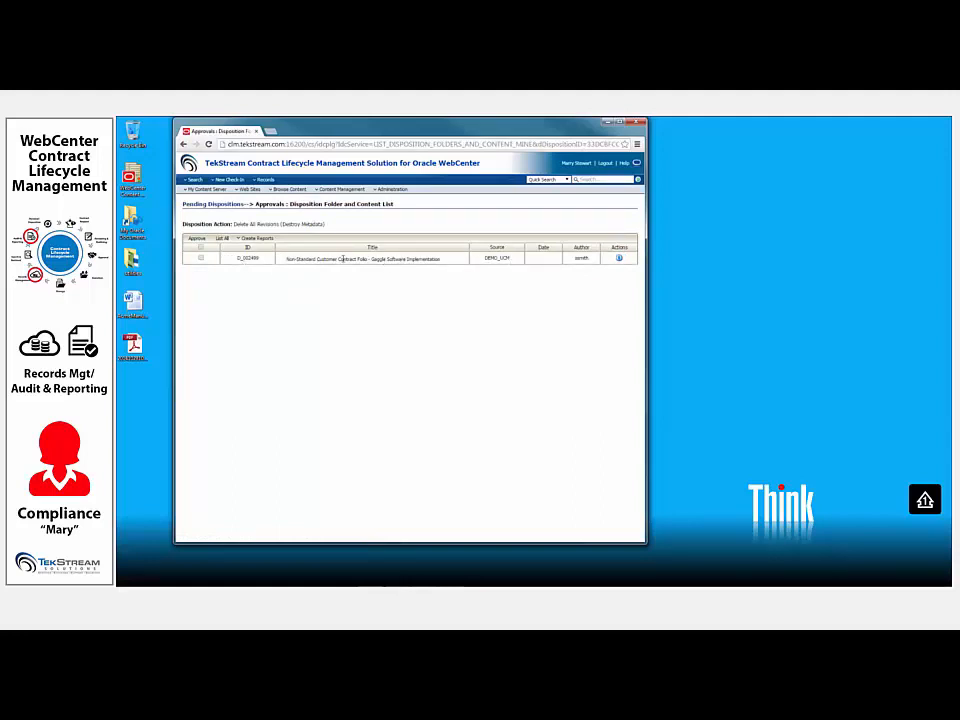
- Review the content information of the Gaggle Software Implementation folio awaiting disposition, and return to the disposition content list
click(620, 258)
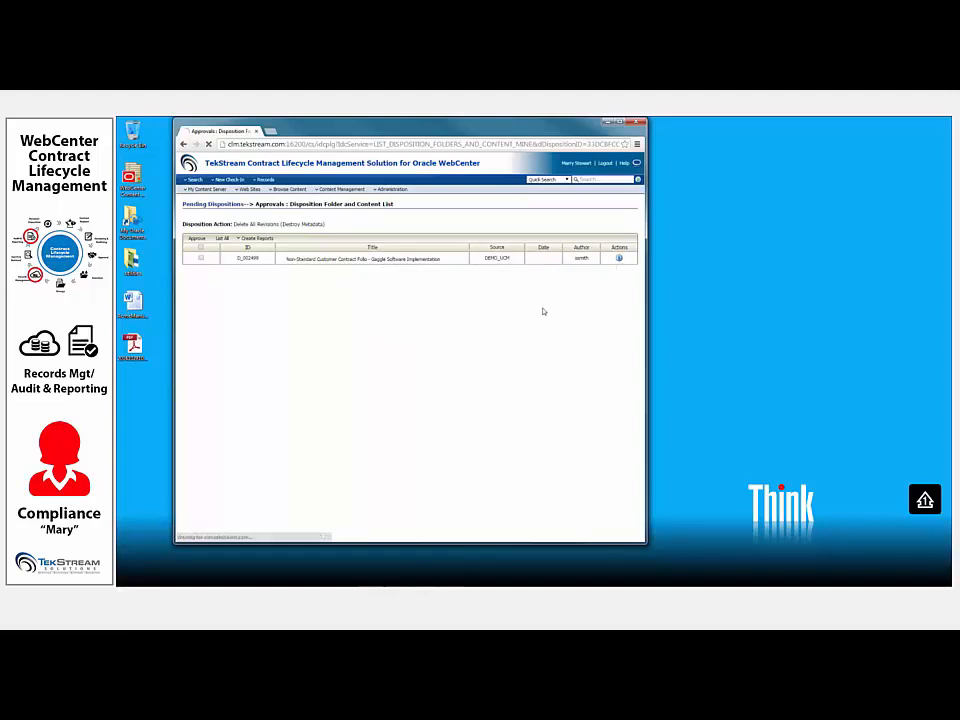
scroll(485, 313, down, 10)
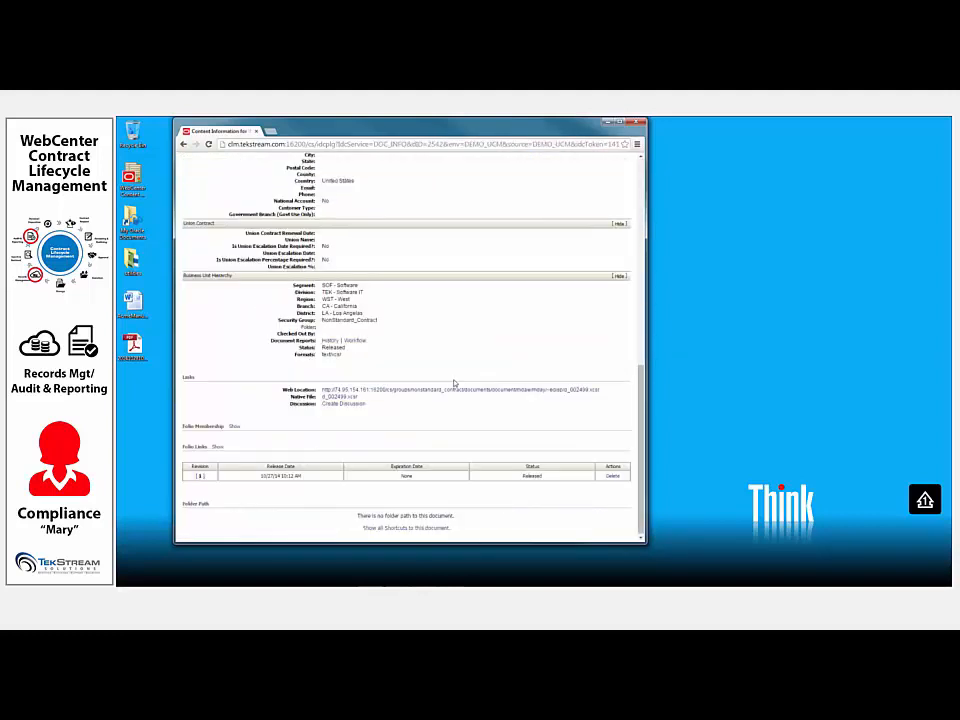
click(456, 390)
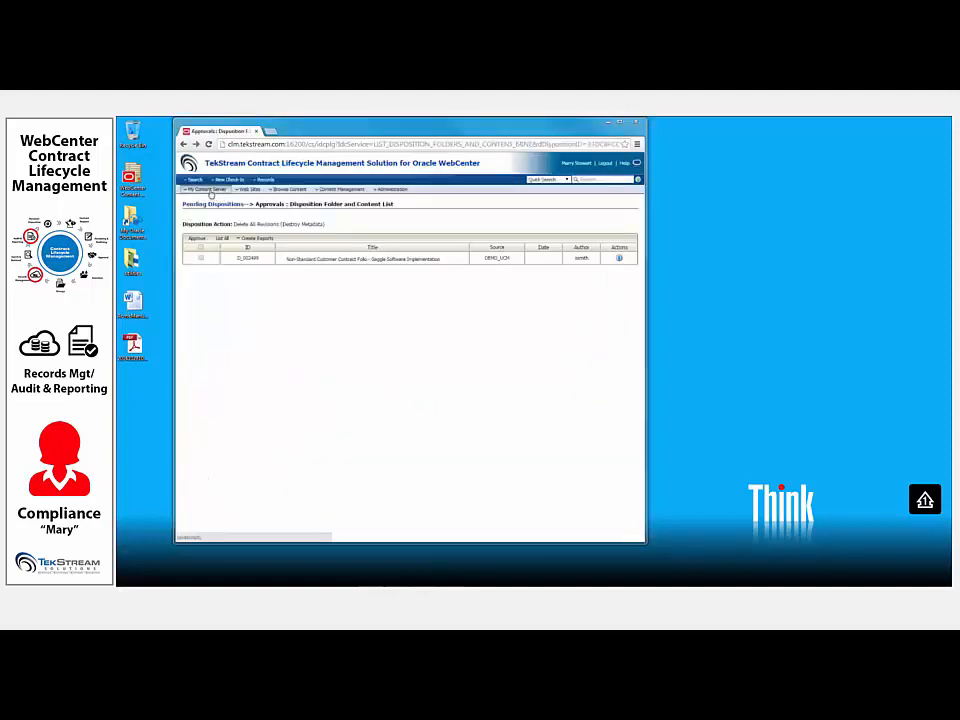
- Browse the retention schedules to the StandardContracts category and view its disposition information
click(286, 194)
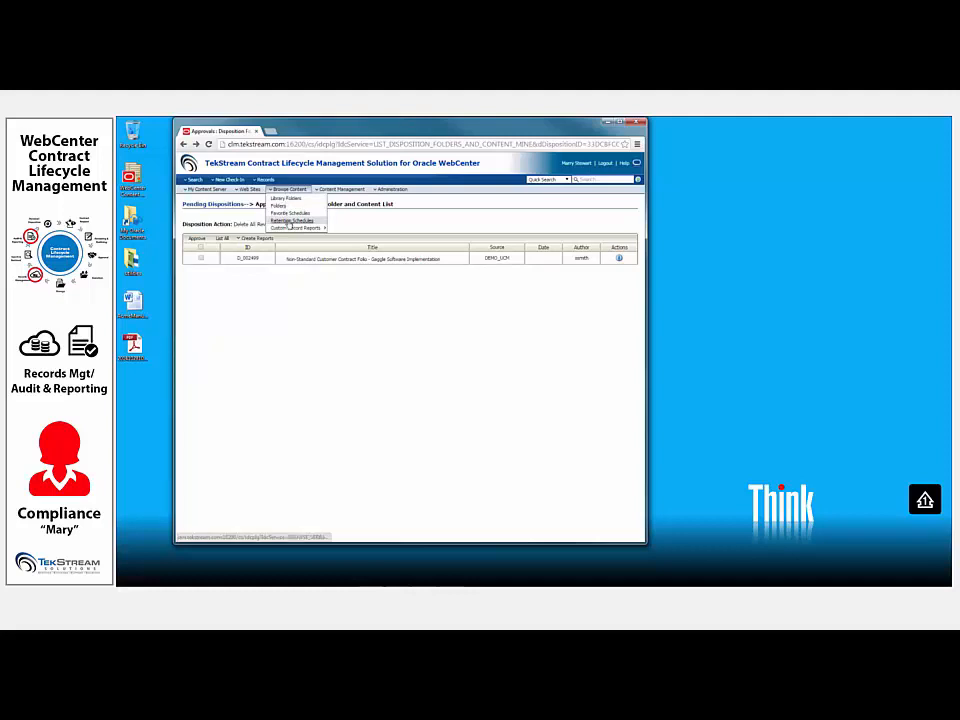
click(289, 221)
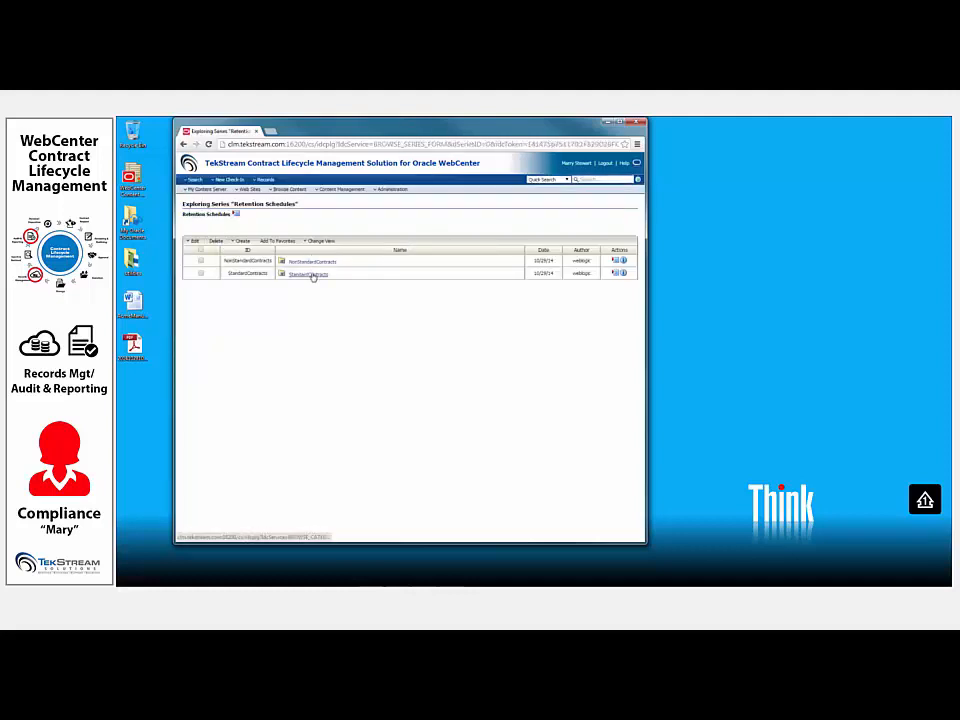
click(311, 274)
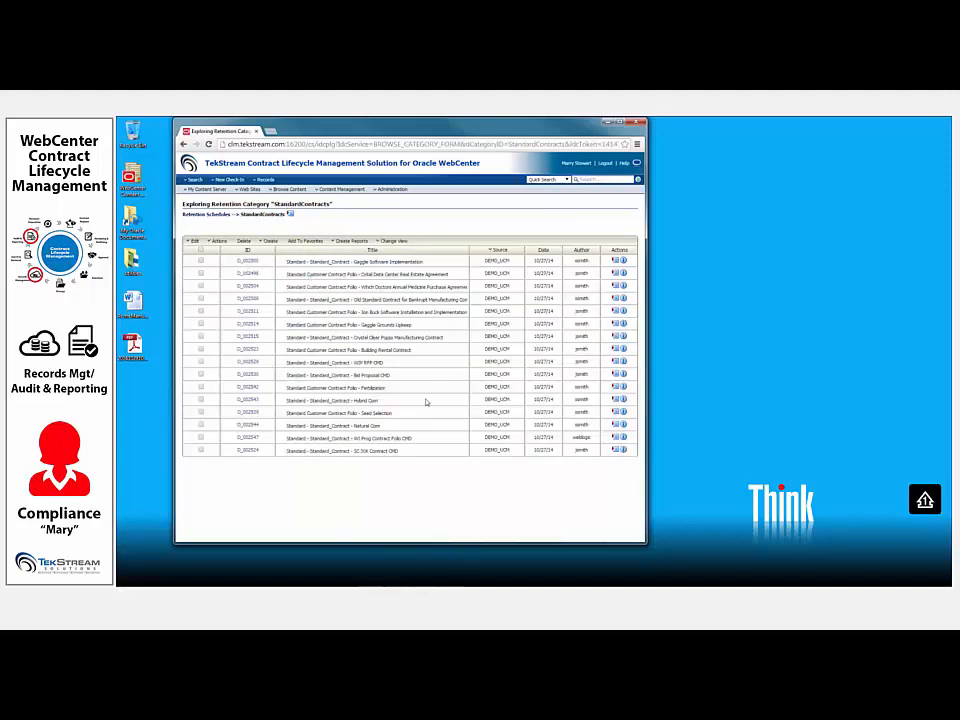
click(291, 215)
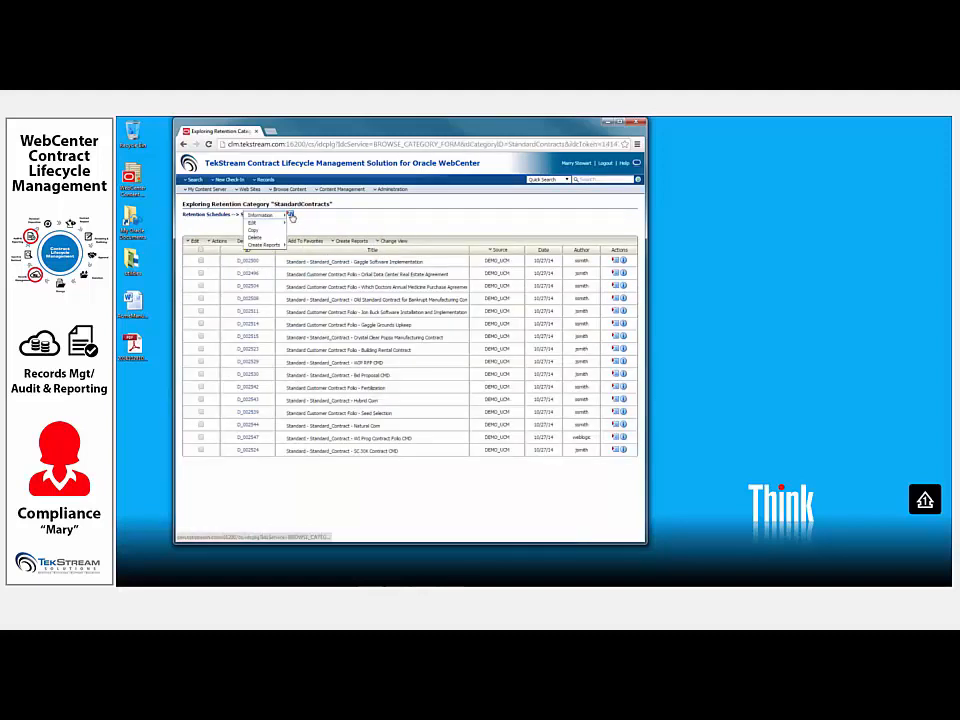
mouse_move(284, 218)
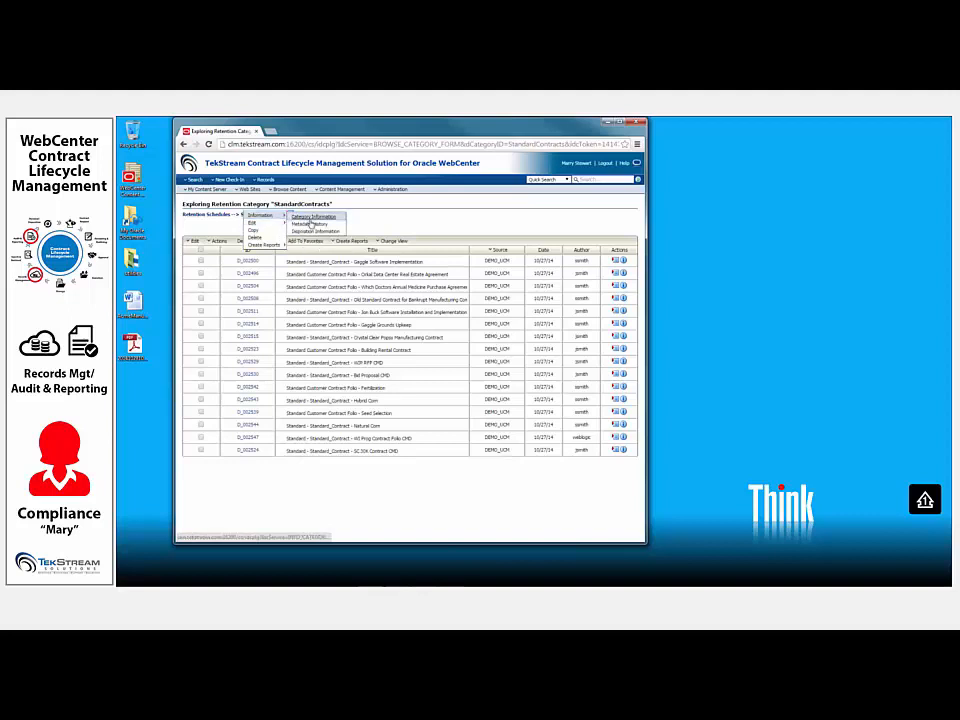
click(313, 231)
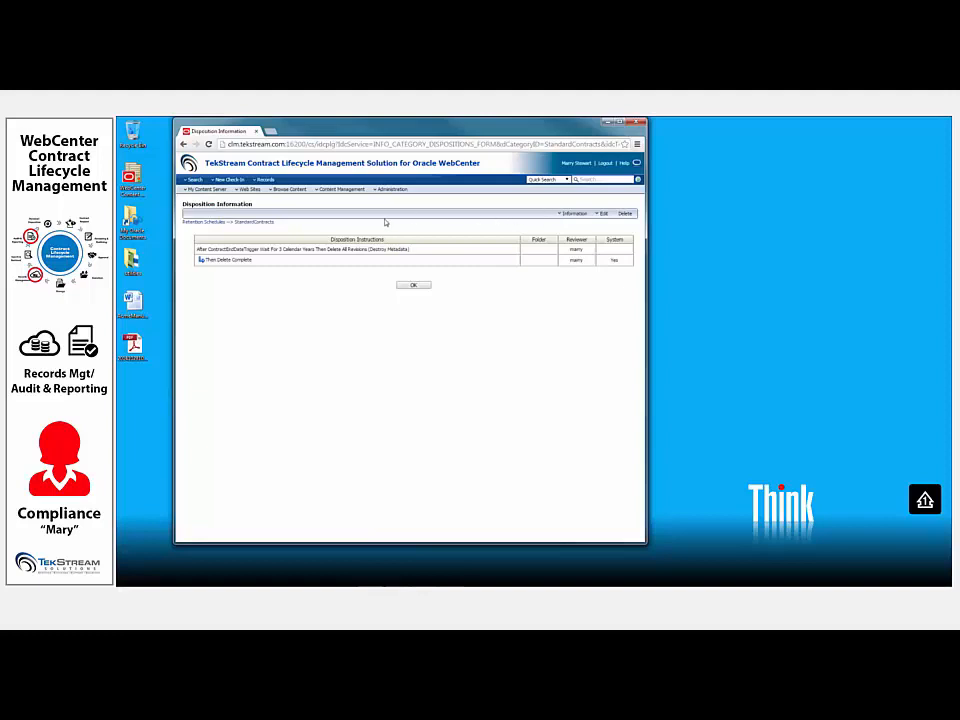
- Generate the User Detail report from the records reports
click(266, 180)
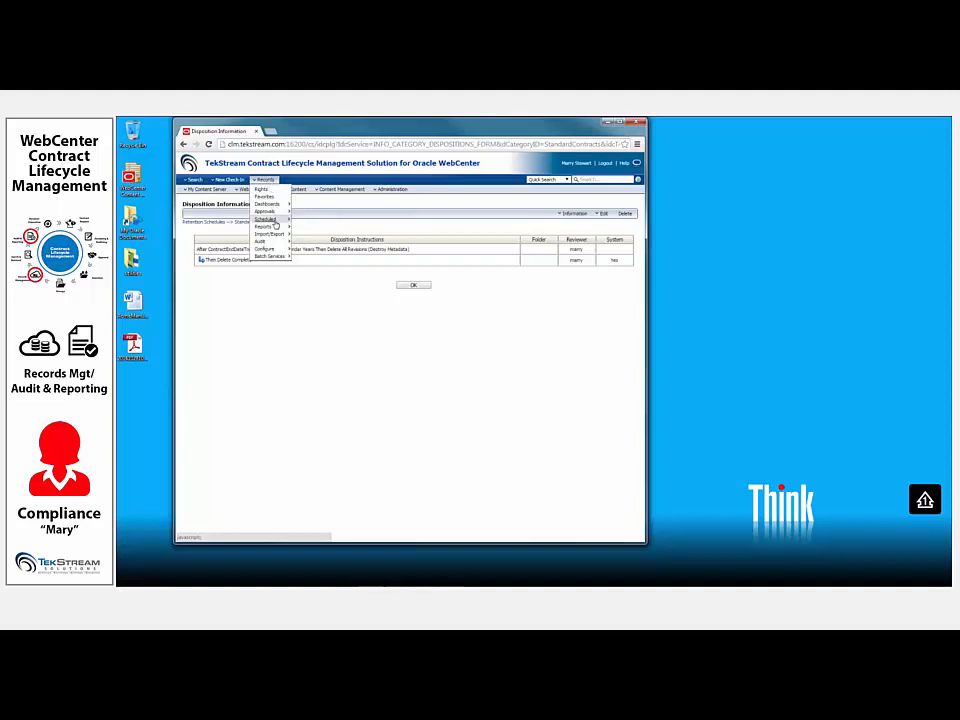
mouse_move(266, 226)
click(309, 232)
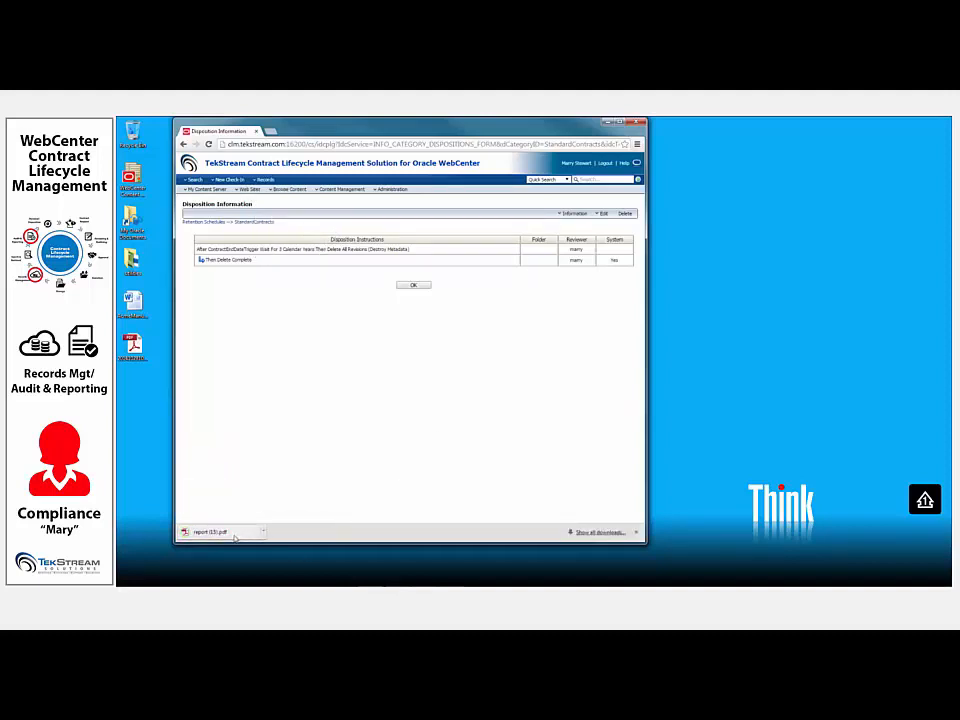
- Open the downloaded report (15).pdf, look through the User Detail entries to page 9, and return to page 1
click(238, 531)
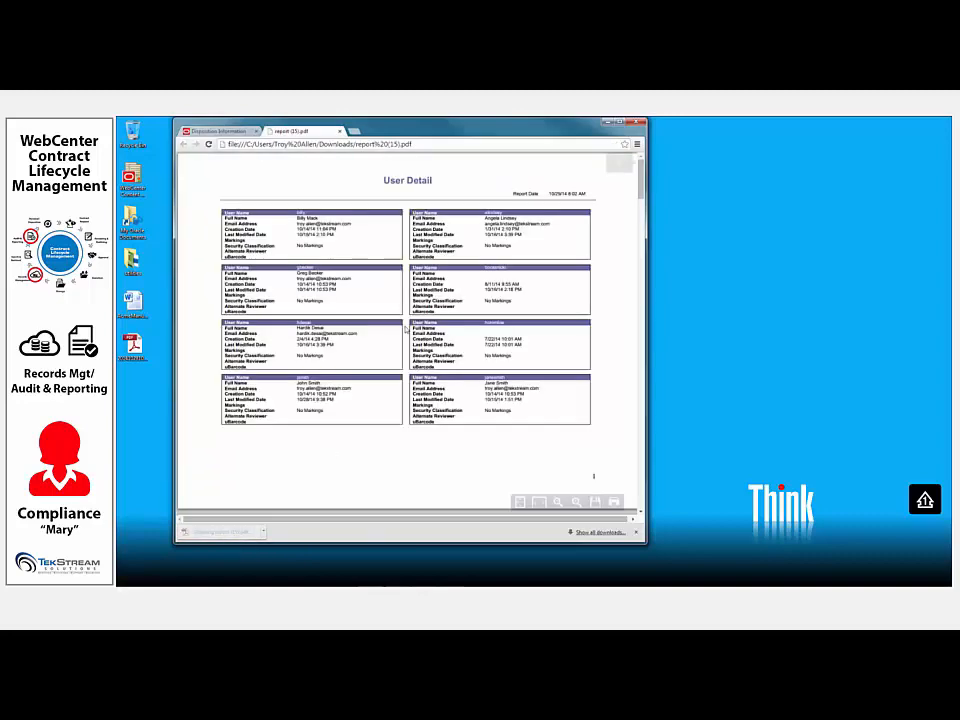
scroll(488, 278, down, 3)
scroll(488, 275, down, 10)
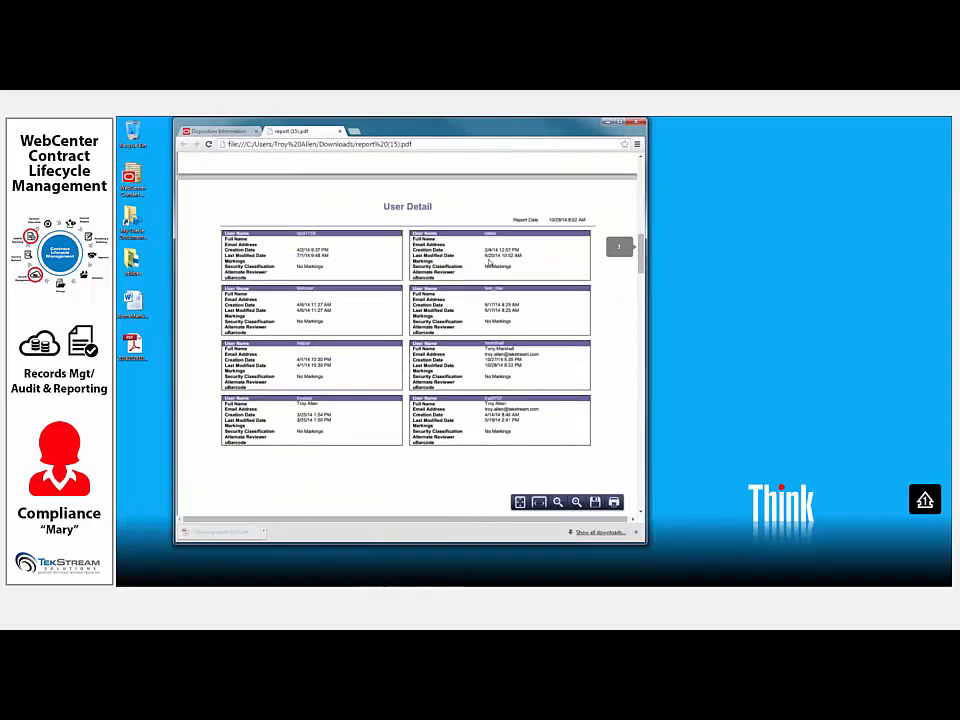
scroll(488, 265, down, 10)
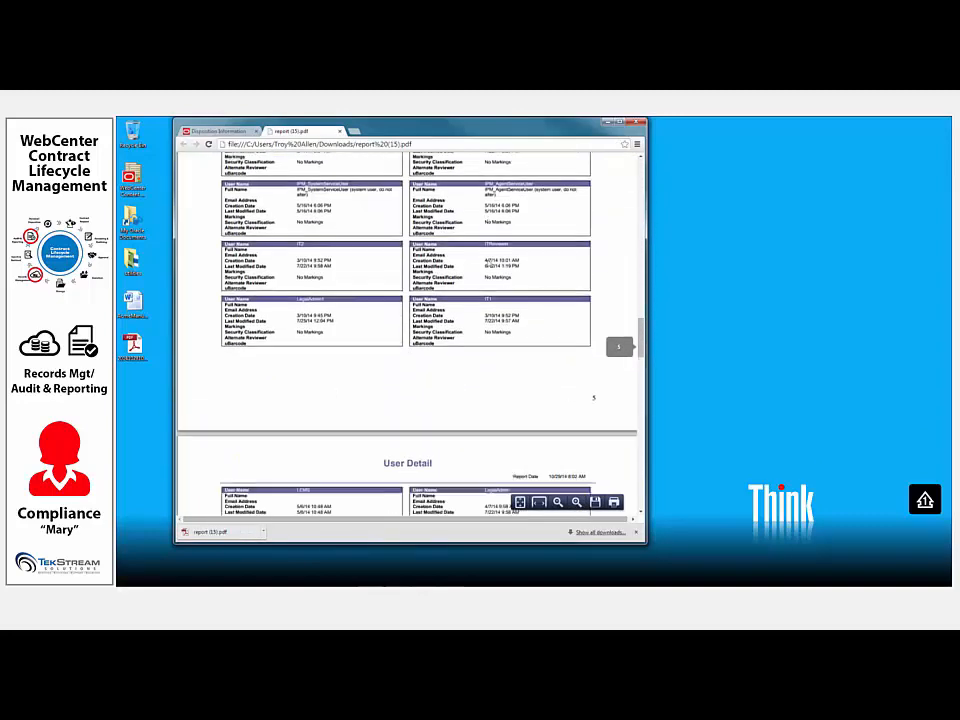
scroll(487, 268, down, 10)
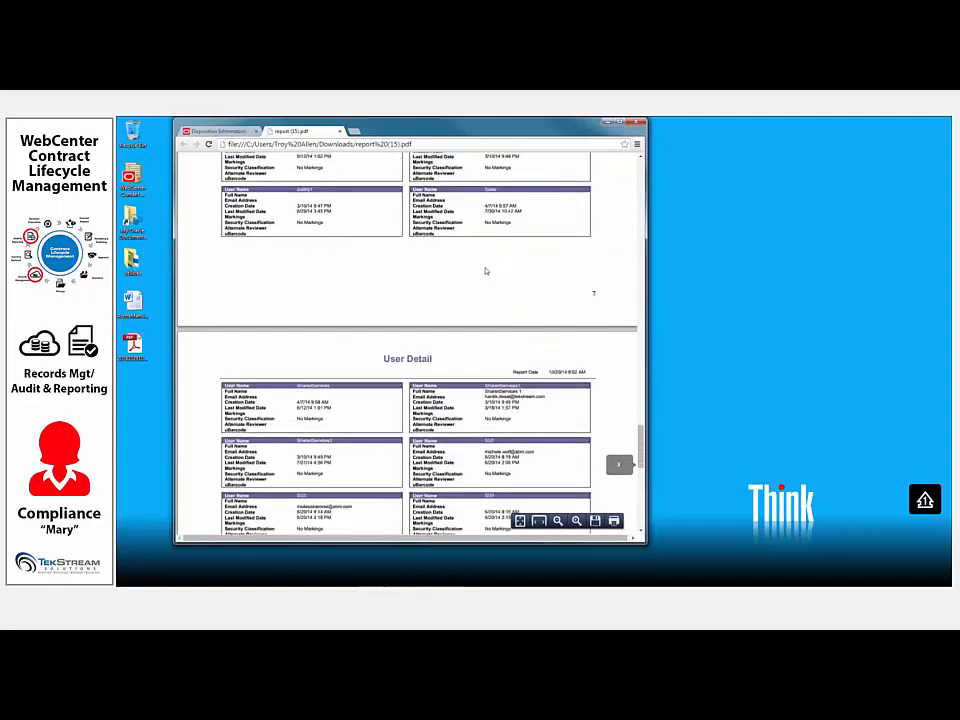
scroll(486, 271, down, 2)
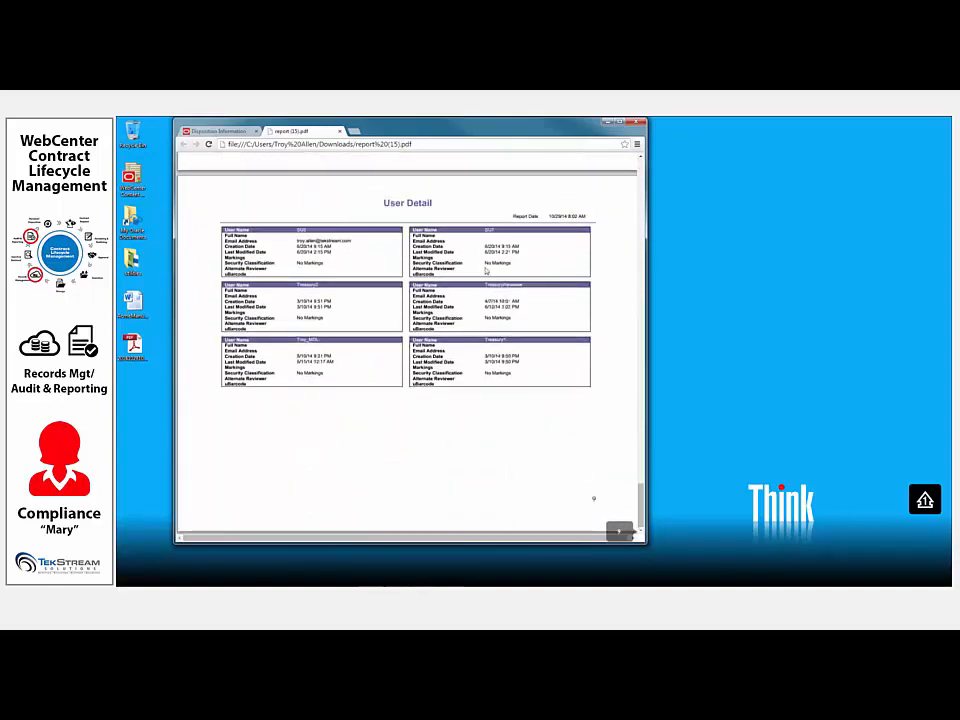
scroll(486, 270, up, 20)
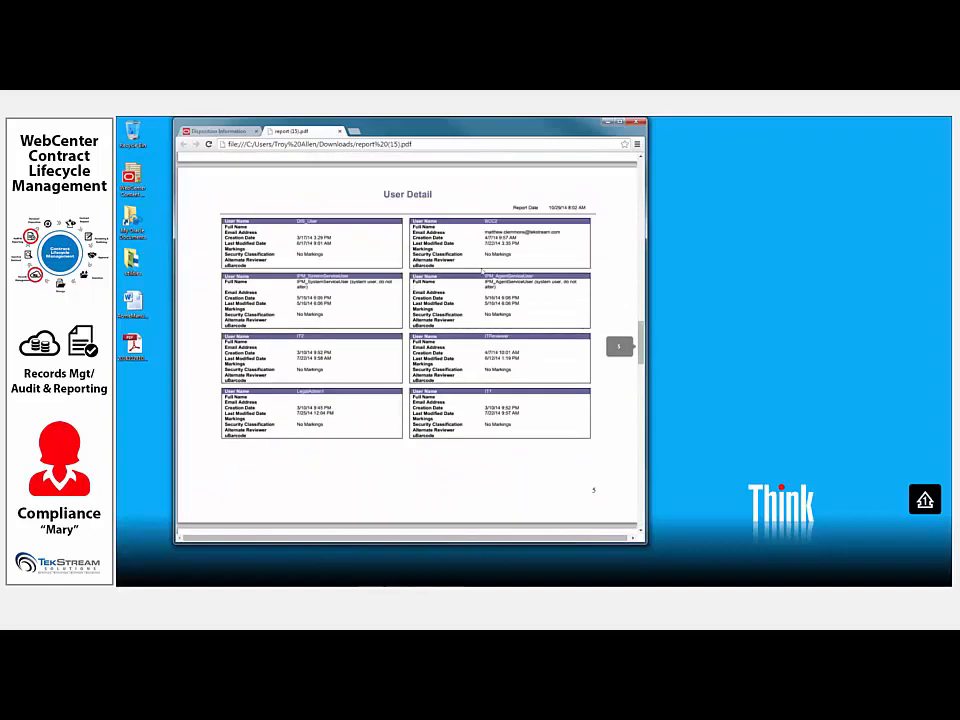
scroll(481, 271, up, 6)
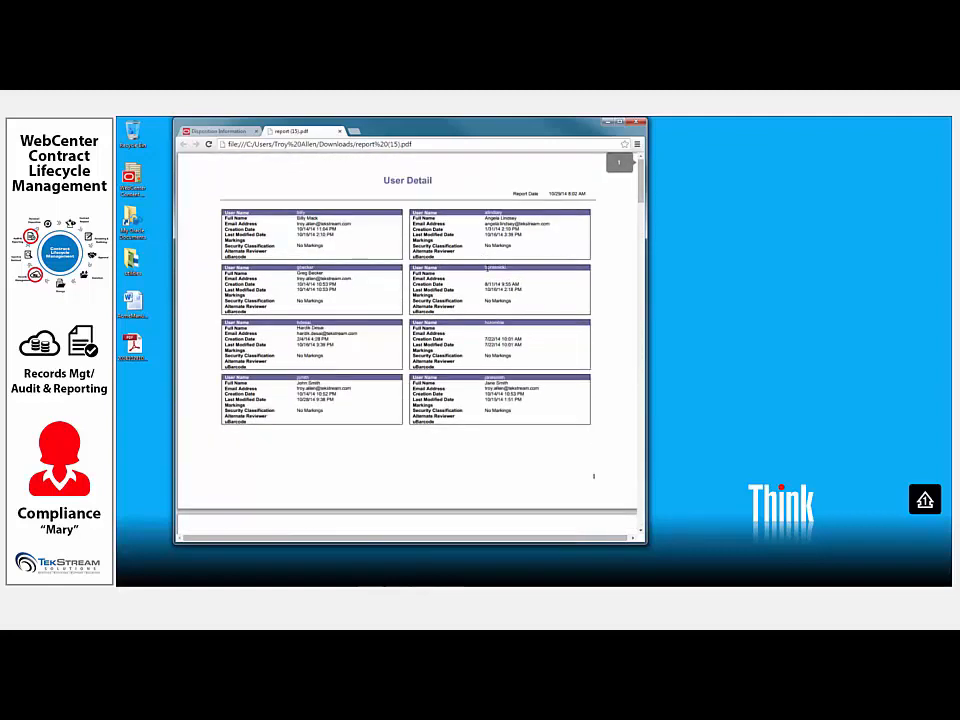
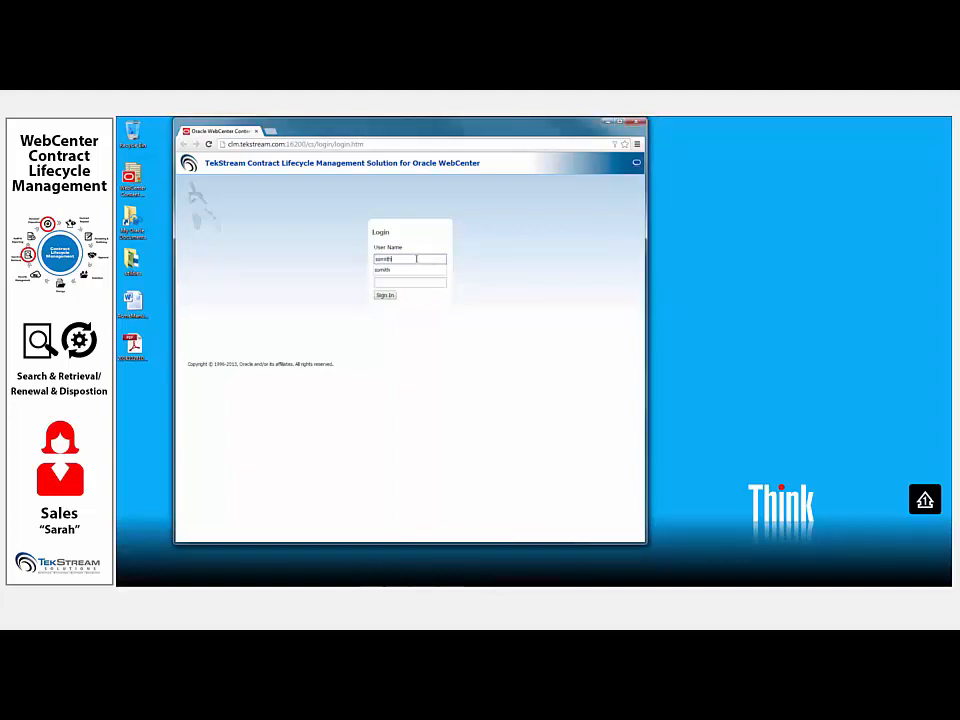
- Sign in to the contract management site with the sales user's user name and account password
key(Tab)
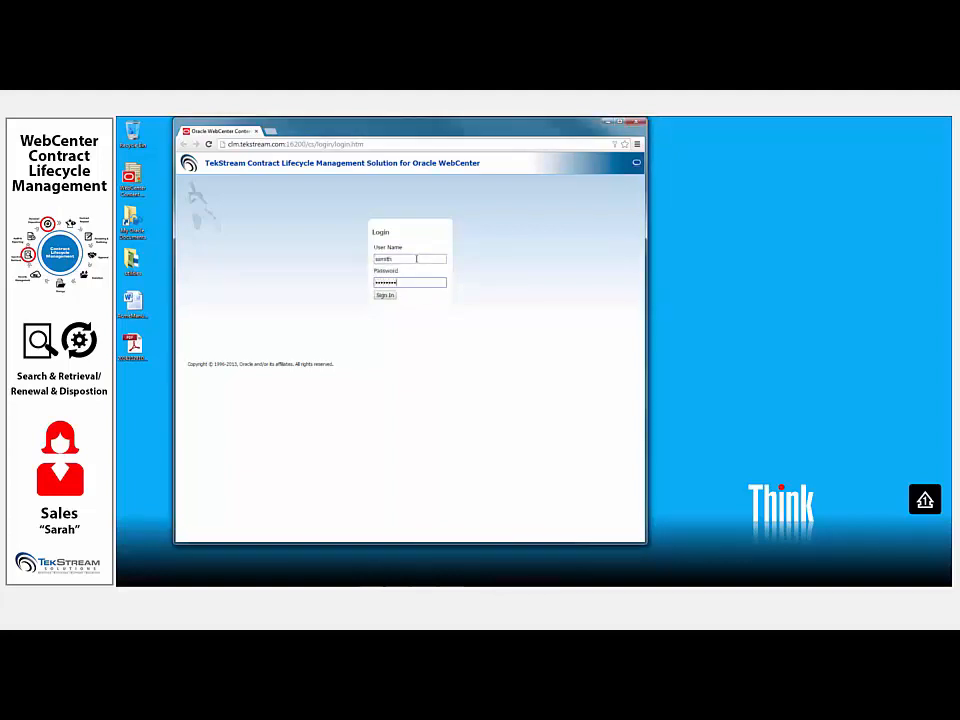
key(Return)
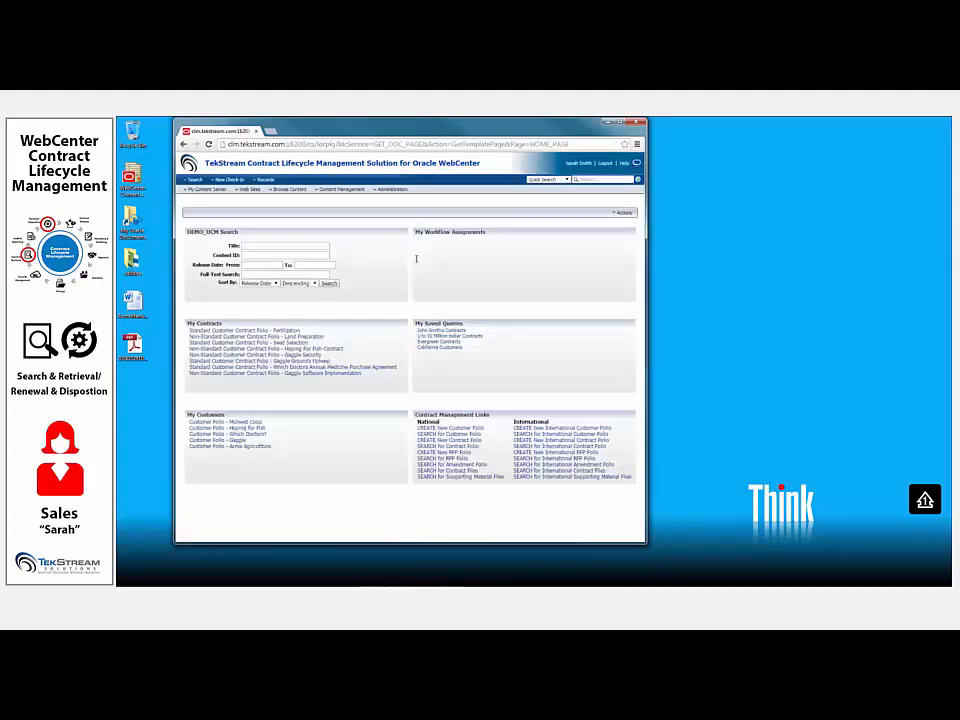
- From the saved query for a colleague's contracts, download the Marketing Services Implementation folio as a ZIP archive and open it
click(455, 331)
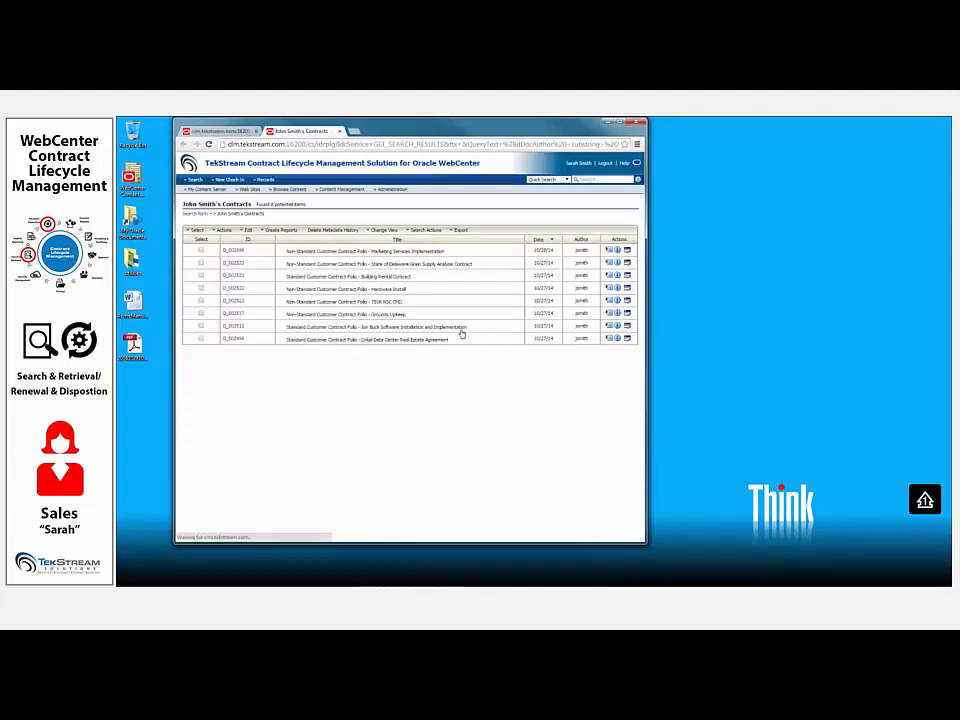
click(627, 250)
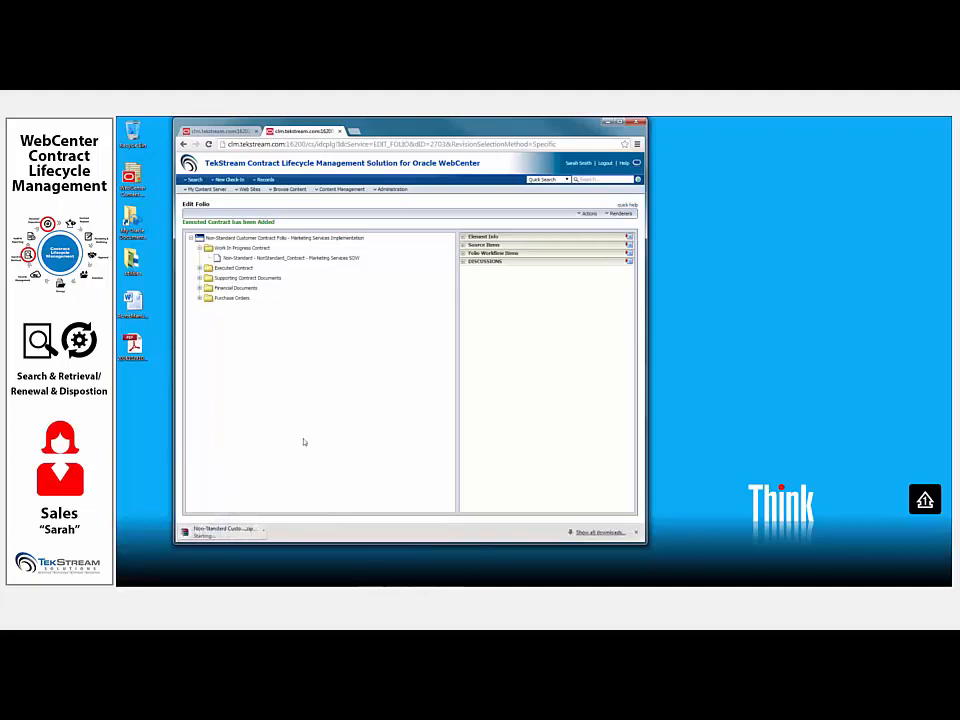
click(213, 534)
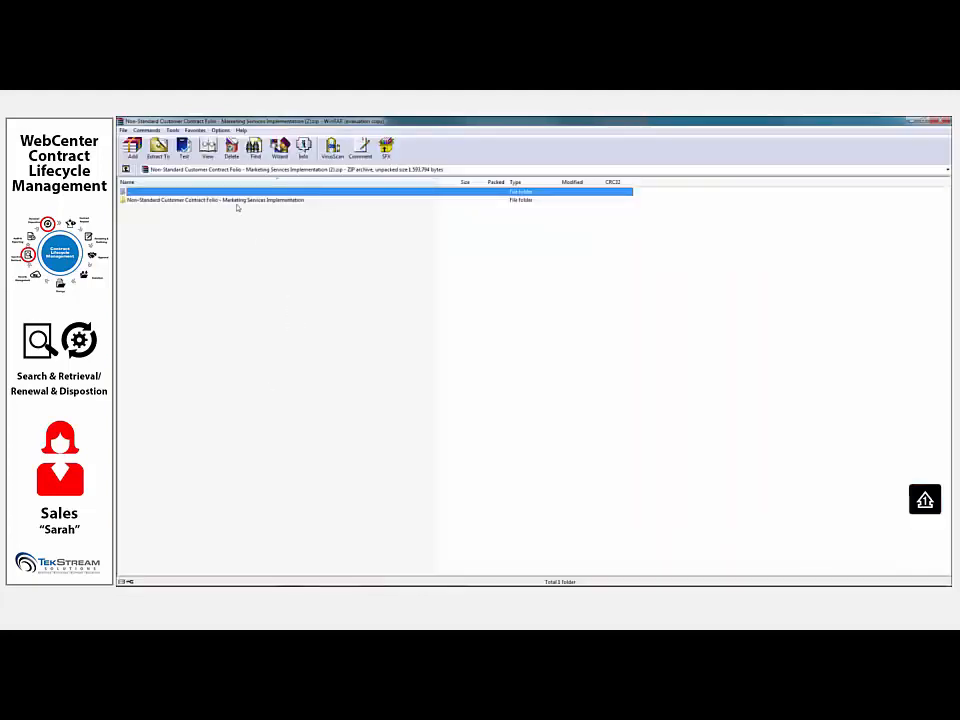
- Browse the archive's folio folder to the Executed Contract files, and close the archive and the folio page
double_click(240, 201)
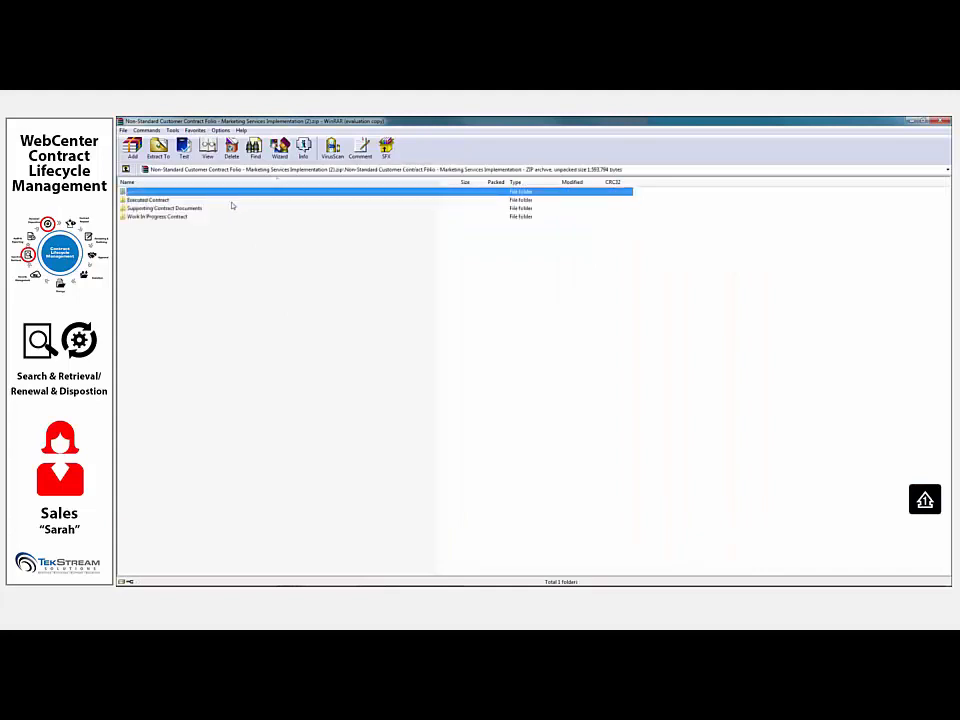
double_click(157, 201)
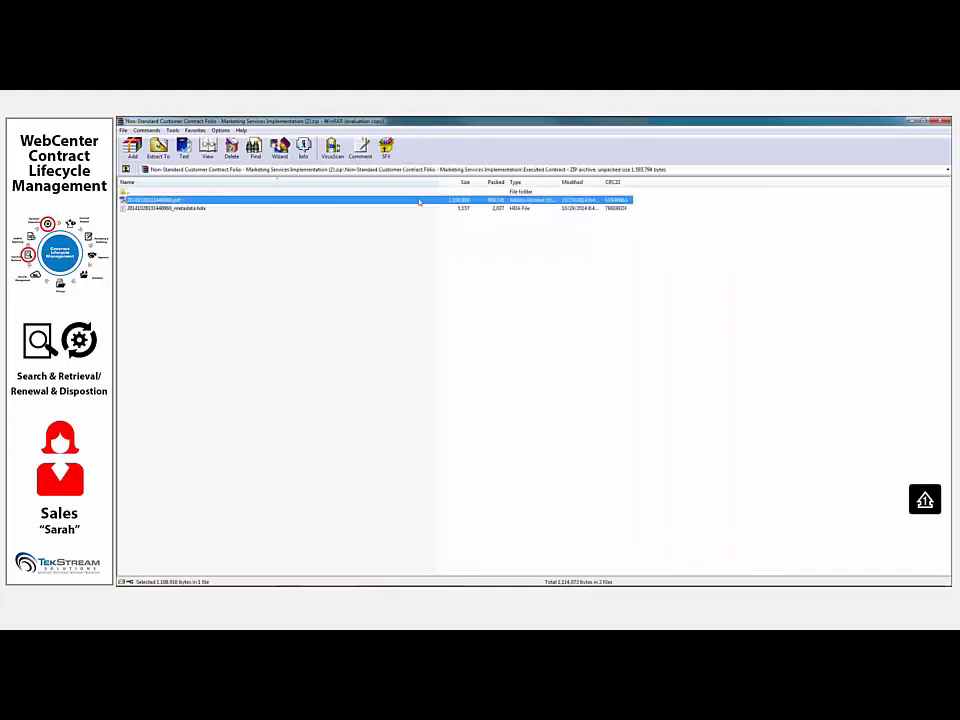
click(940, 128)
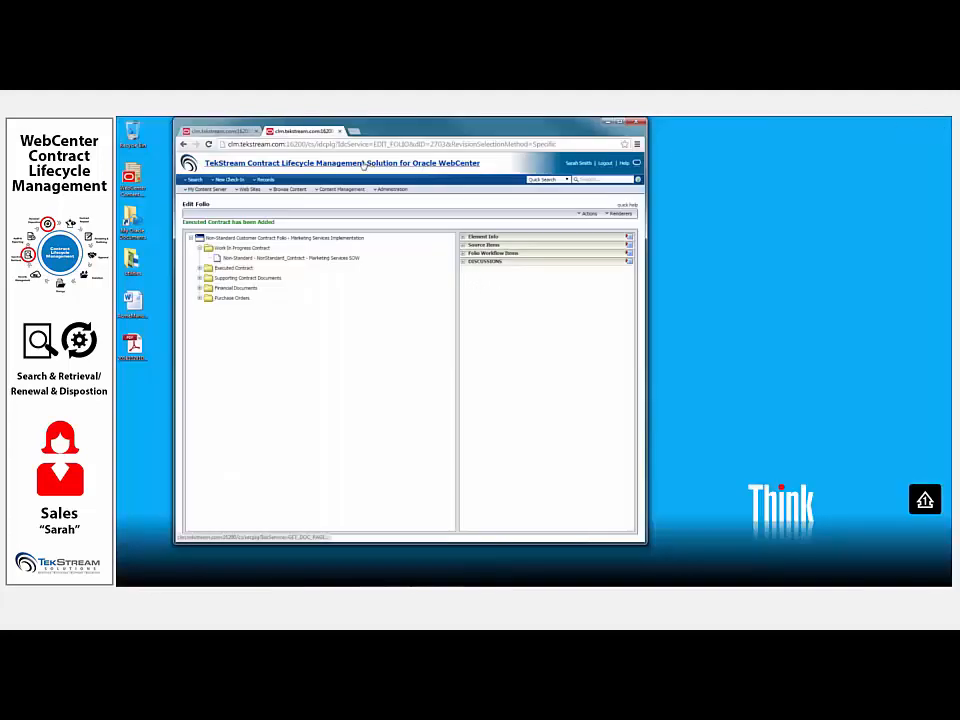
click(340, 132)
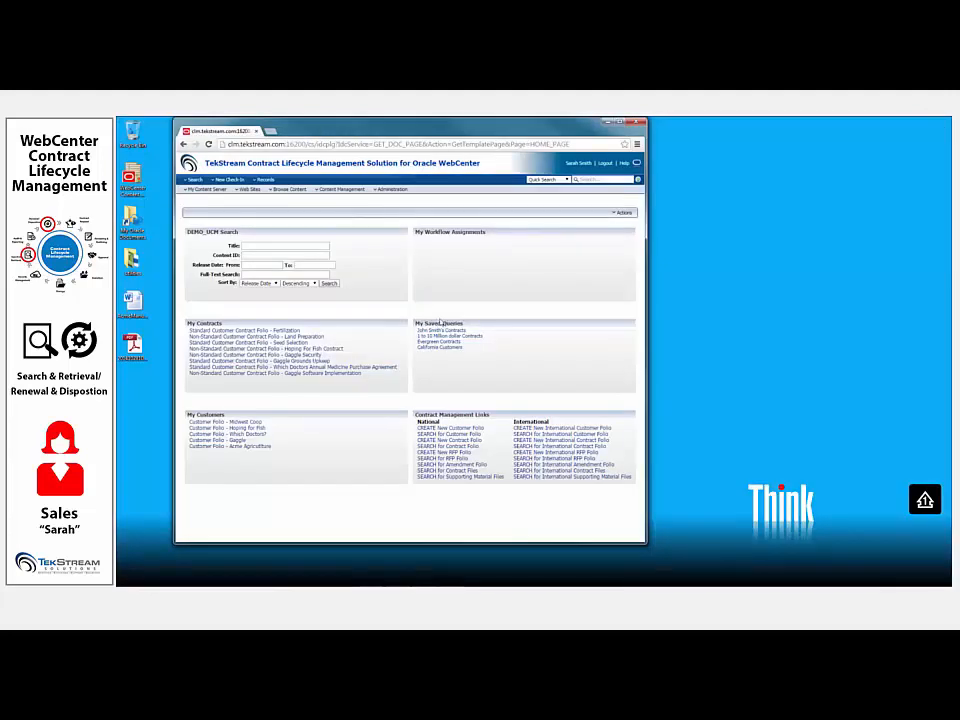
- Run the saved query 1 to 10 Million dollar Contracts, review it in the Details and General Information views, and close the results
click(446, 340)
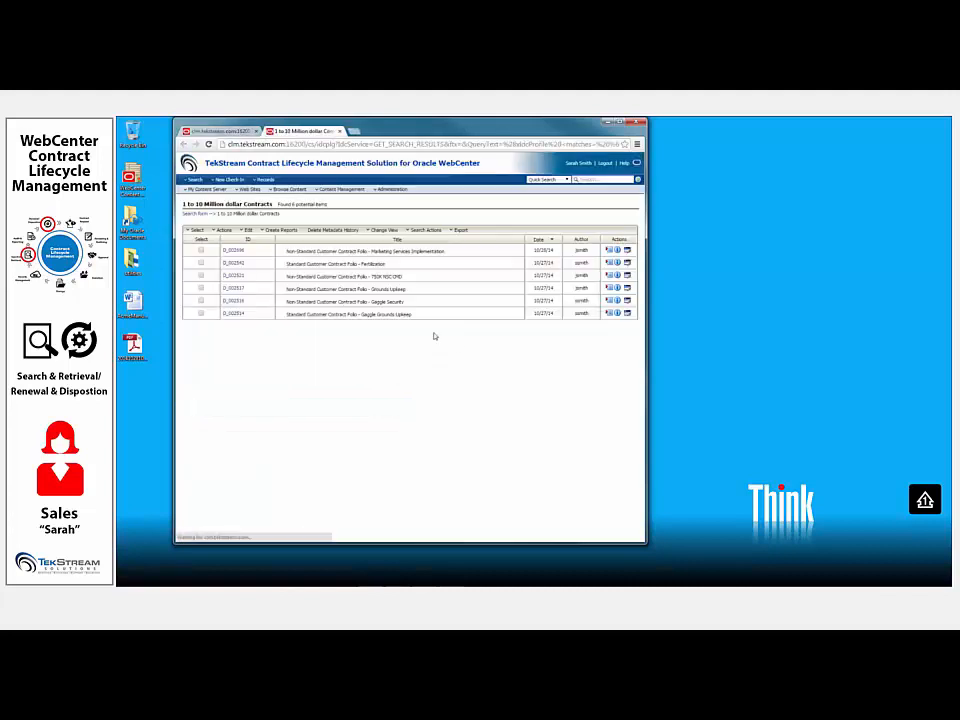
click(384, 230)
click(381, 262)
click(387, 231)
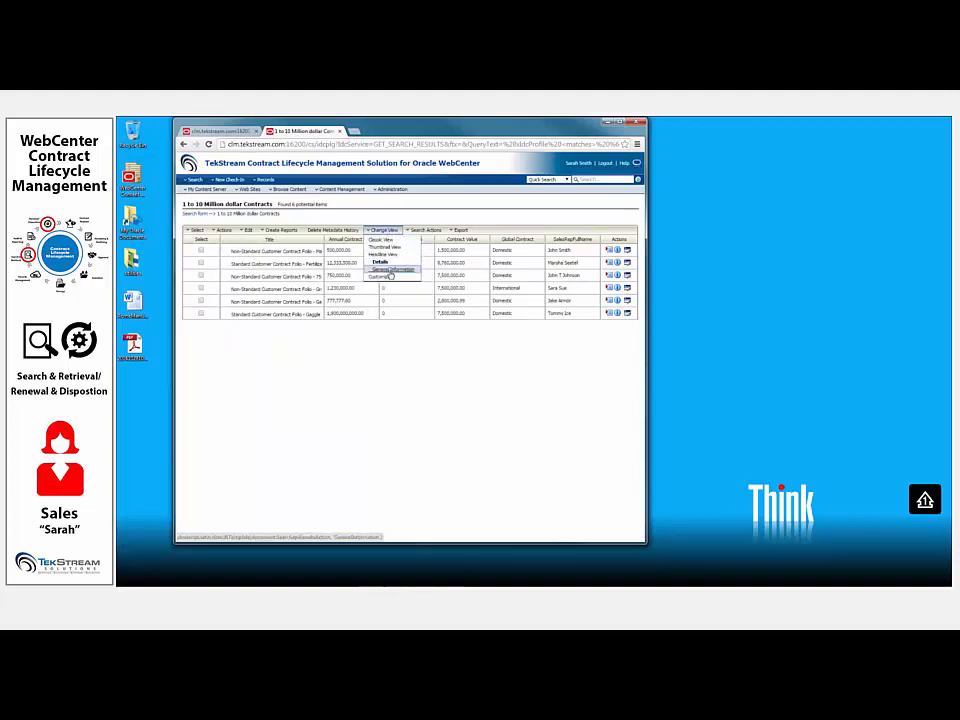
click(390, 271)
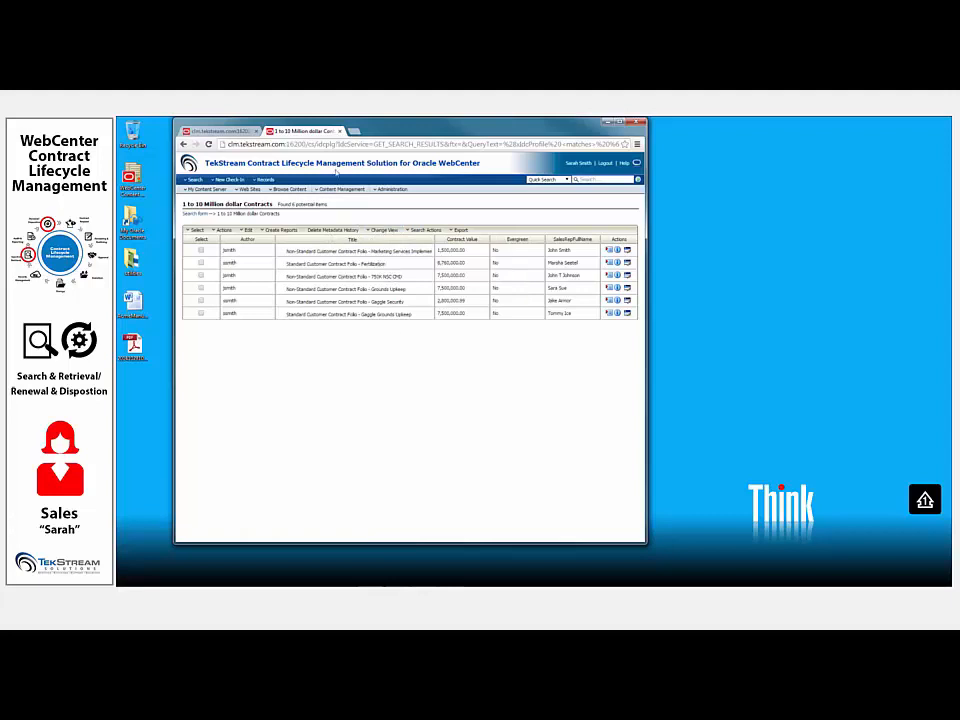
click(340, 132)
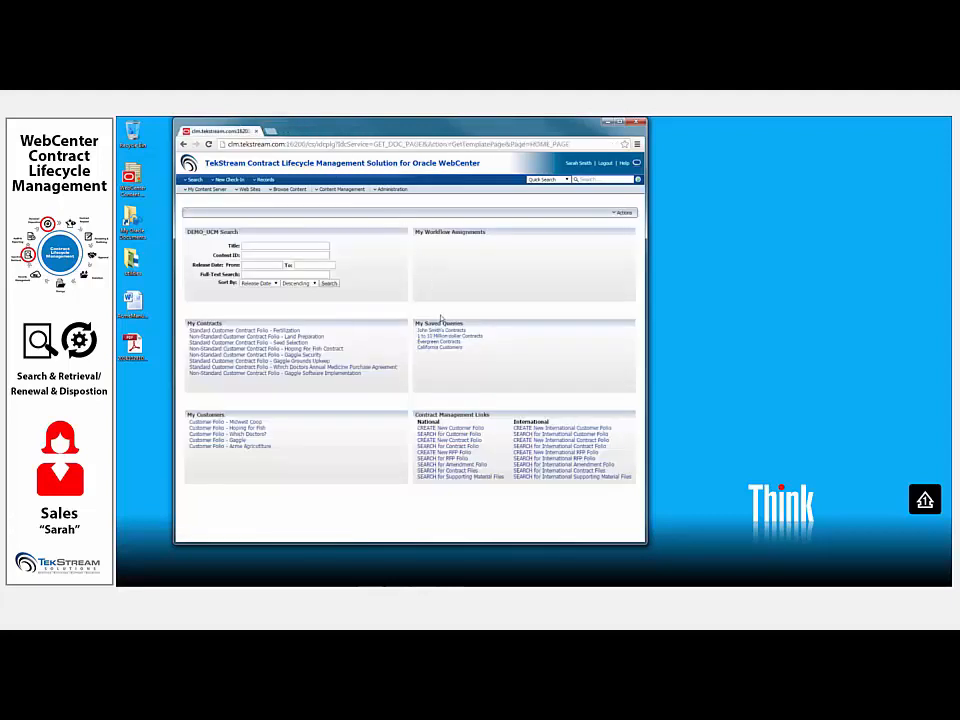
- Run the California Customers saved query and show its results in Headline View
click(446, 347)
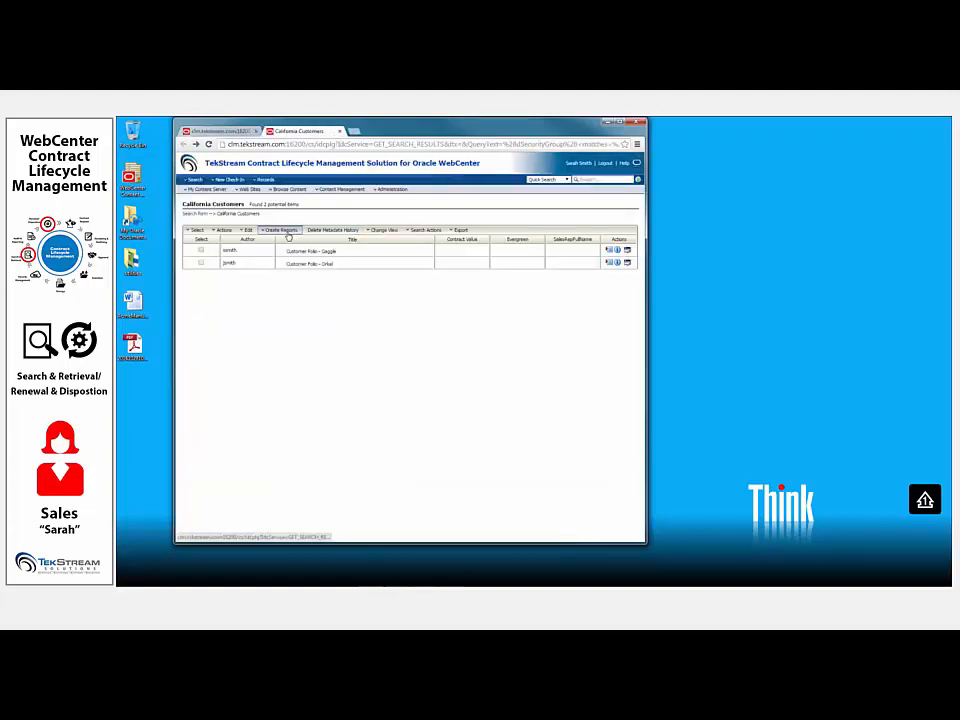
click(386, 232)
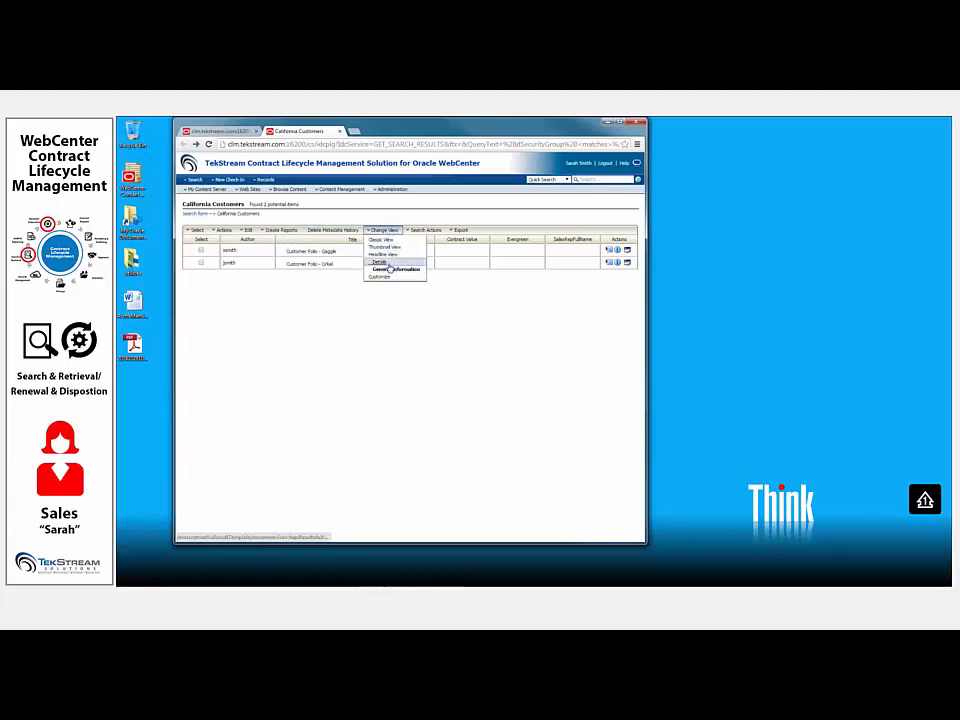
click(390, 258)
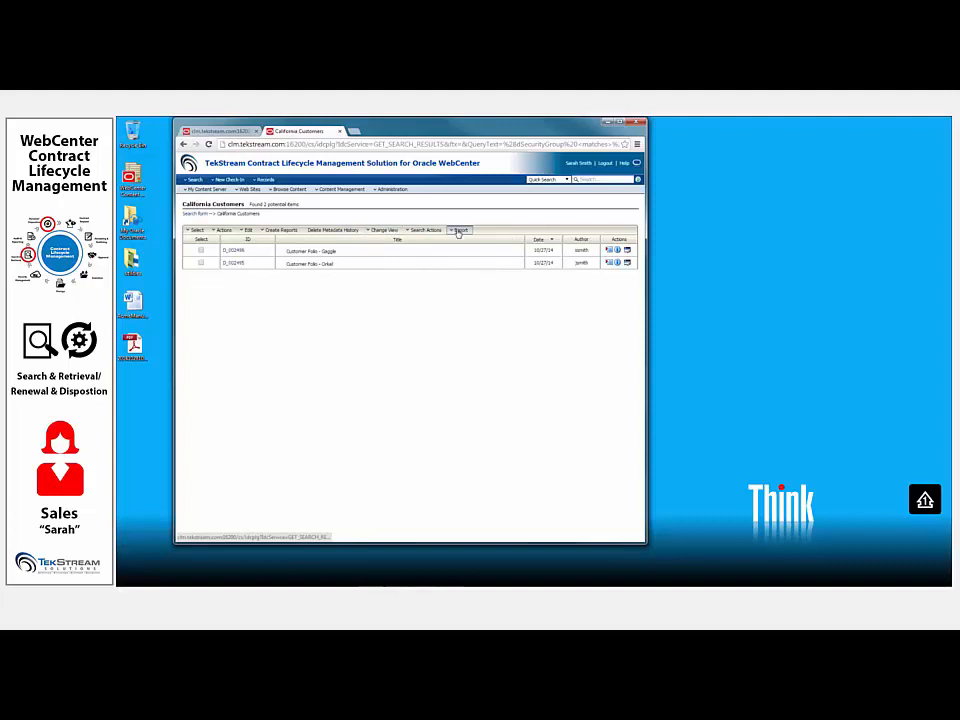
- Export the California Customers results to a spreadsheet and open the downloaded SearchResults file in Excel
click(458, 230)
click(463, 255)
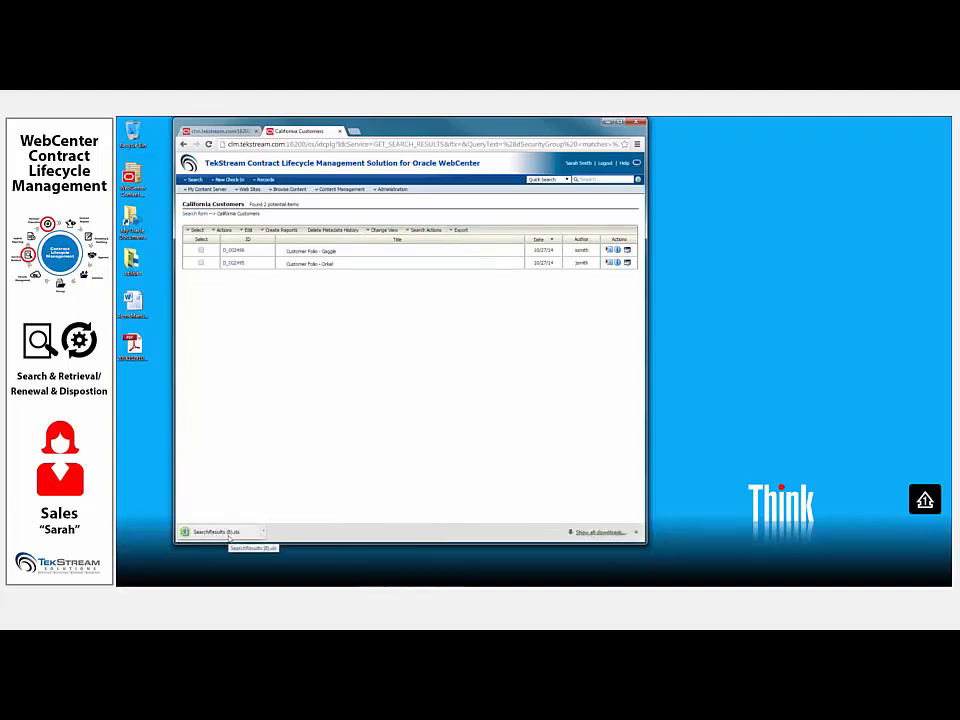
click(215, 532)
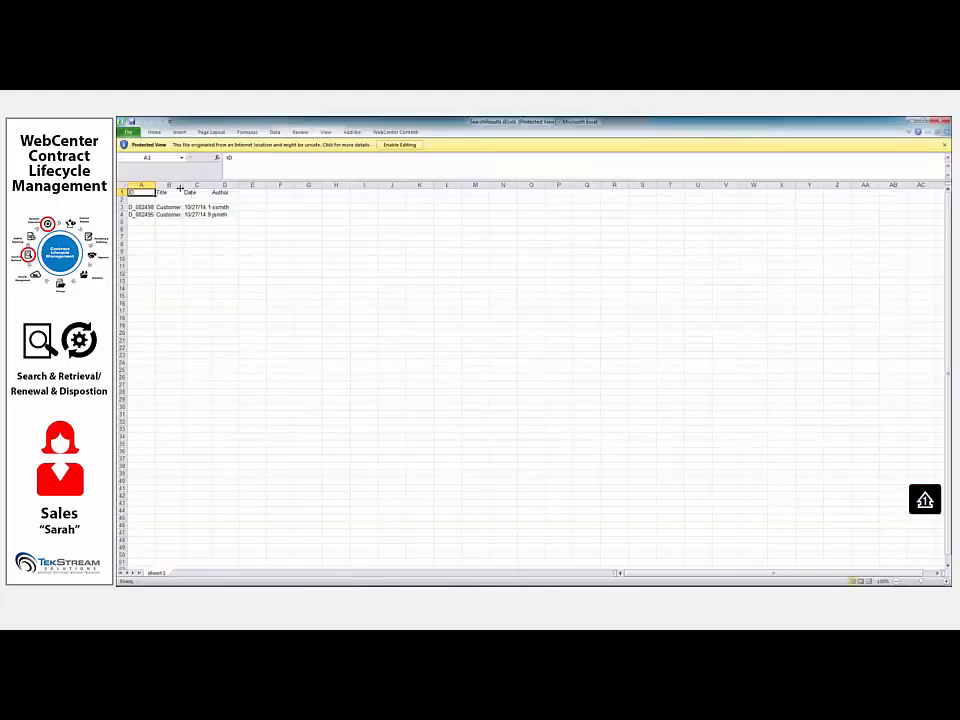
- Fit the Title column to its contents and widen the ID column to read the exported customer folios
double_click(181, 186)
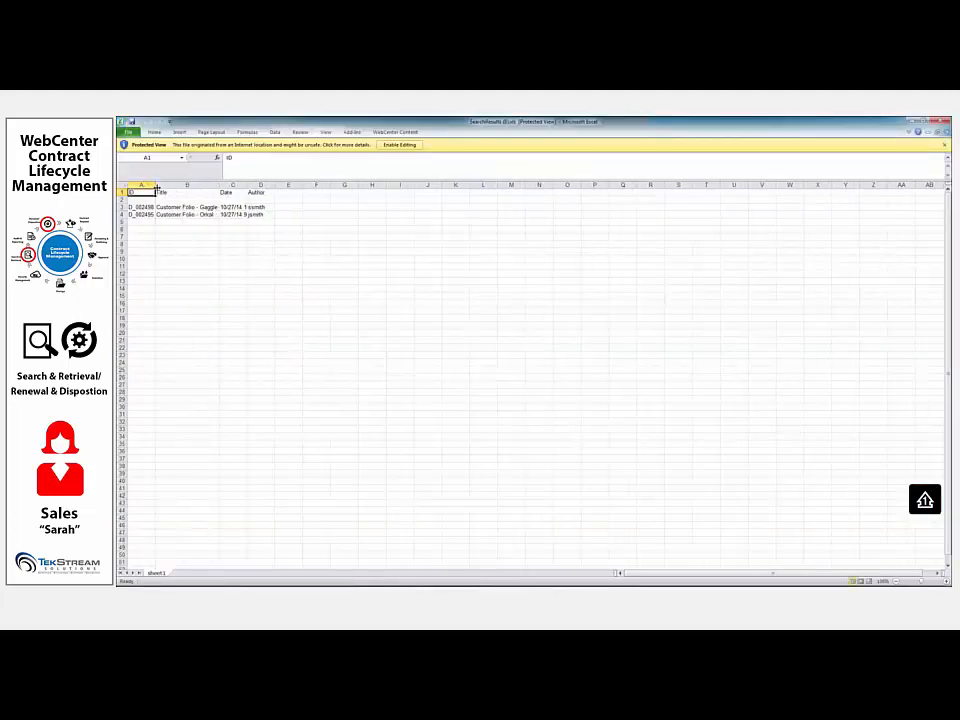
click(158, 186)
drag(155, 186, 179, 186)
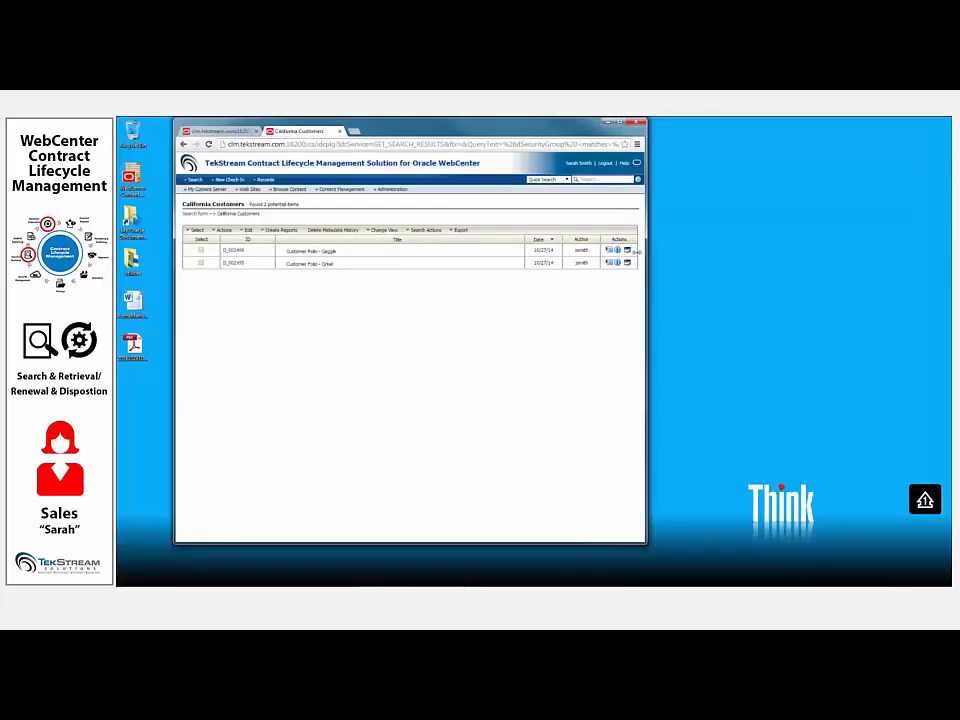
- Return to the California Customers results in the browser and show the available report options
click(274, 233)
mouse_move(278, 241)
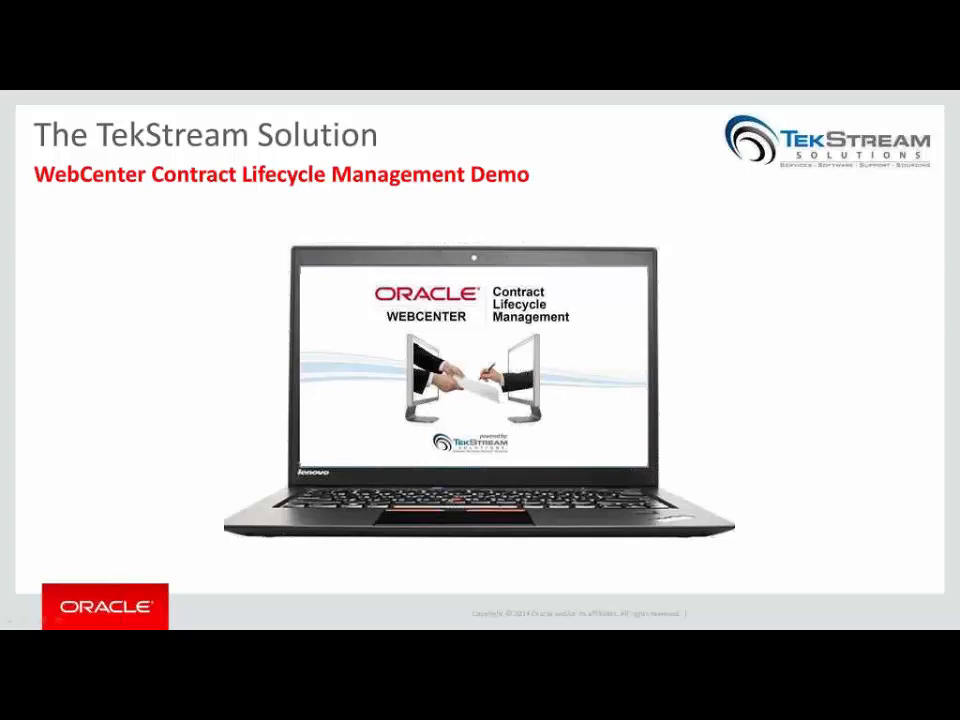
click(759, 364)
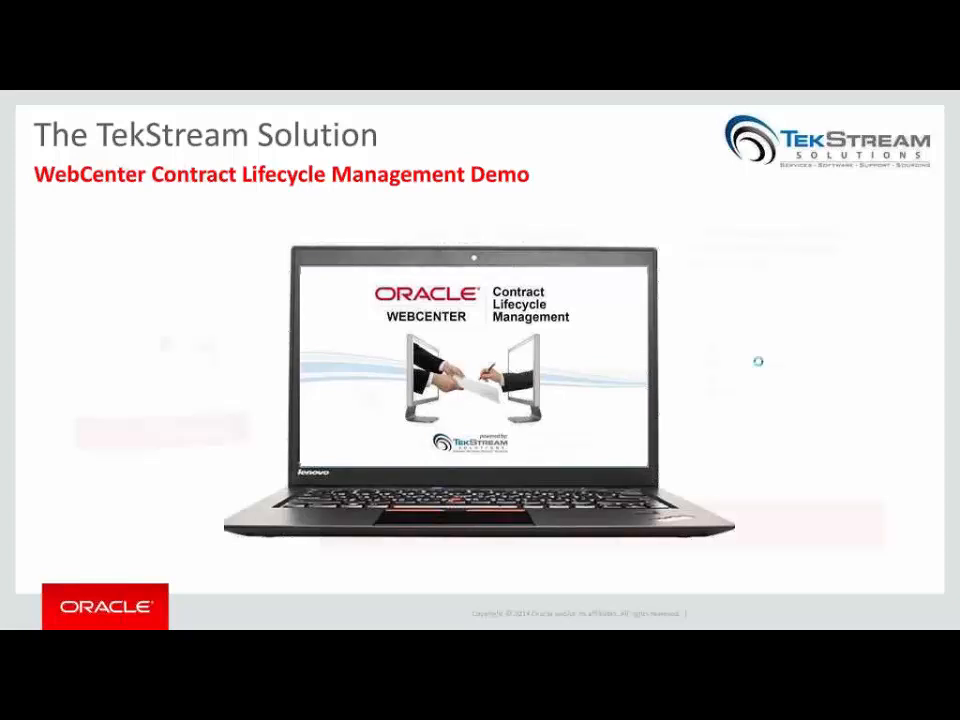